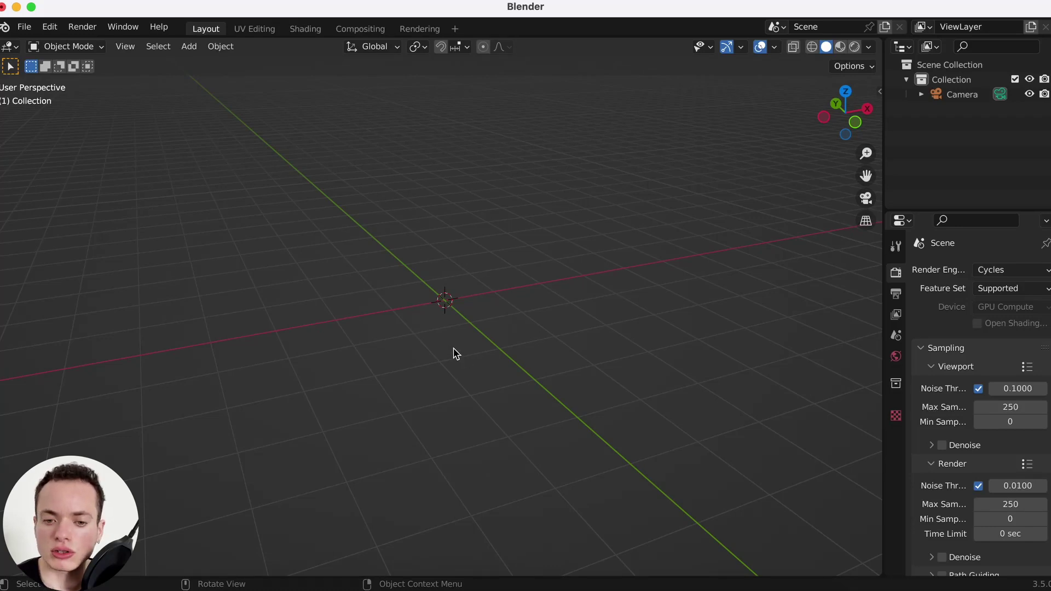
Step: Add a cube mesh at the scene origin
key(shift+a)
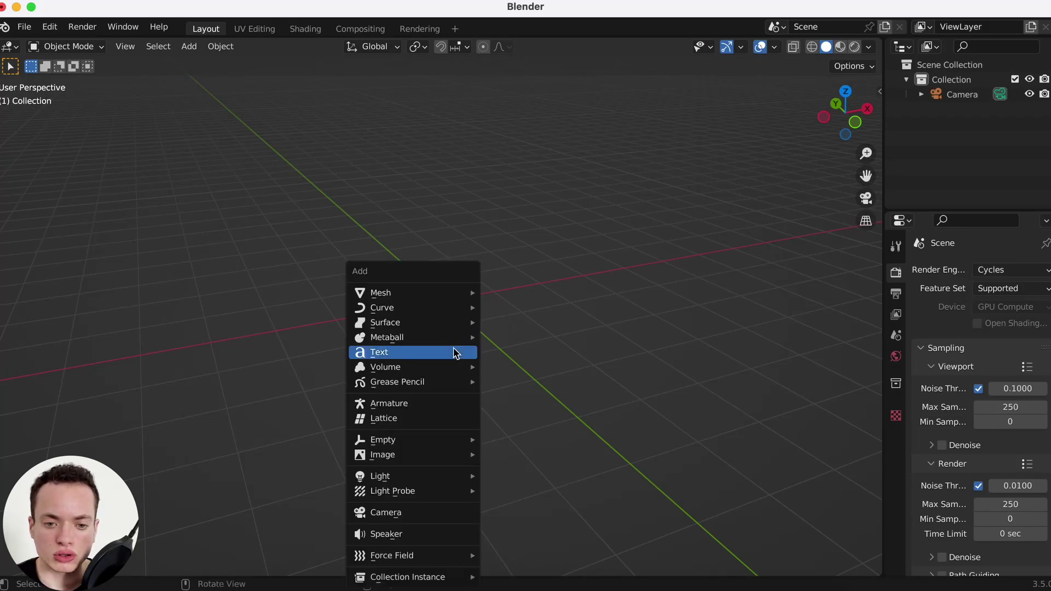
key(Escape)
key(shift+a)
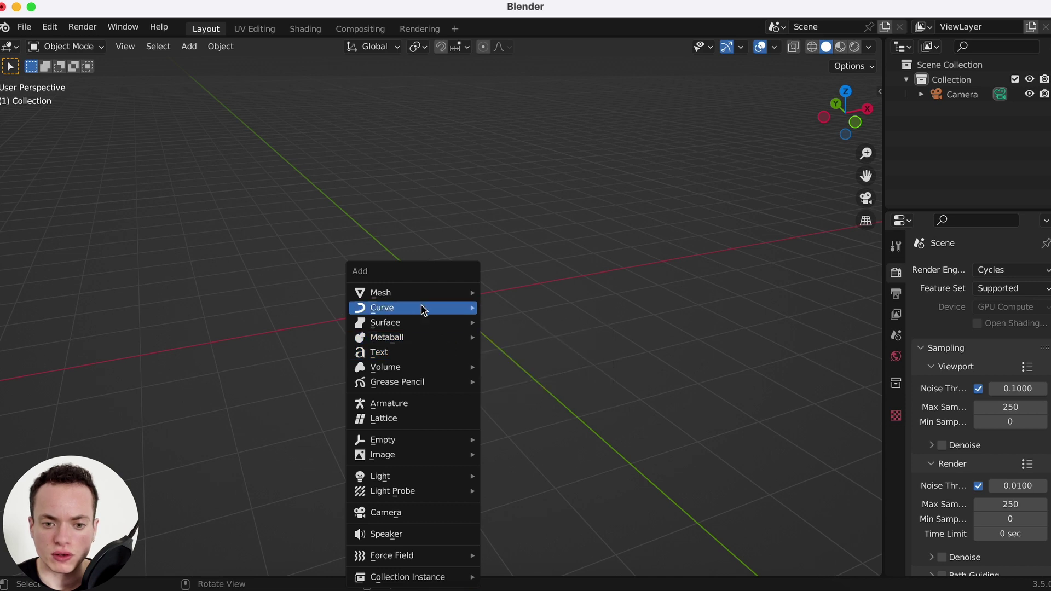
mouse_move(418, 297)
click(535, 308)
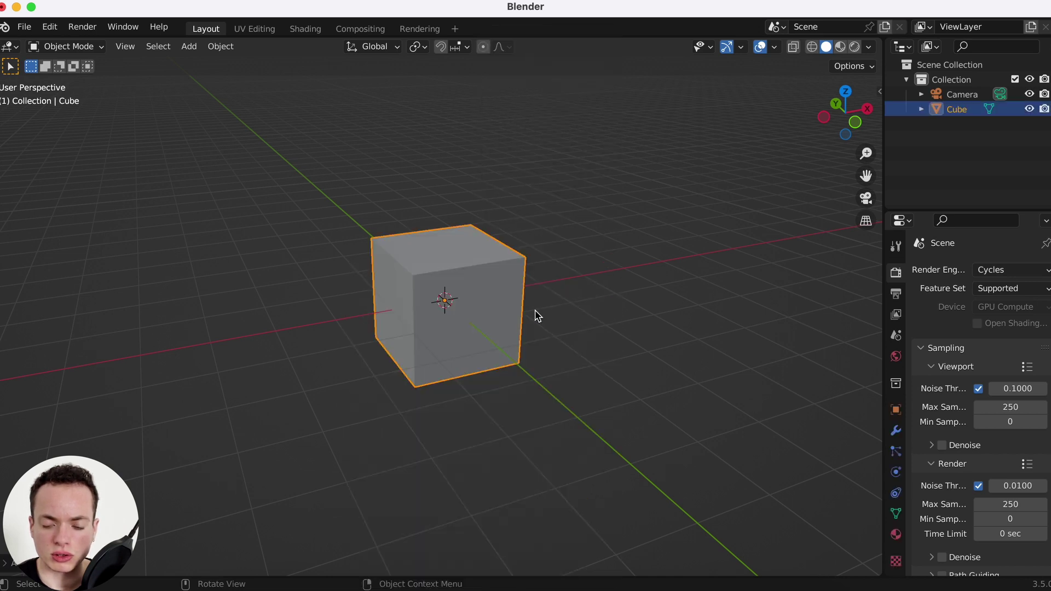
Step: Delete the cube's top face in Edit Mode to make an open box, and return to Object Mode
scroll(527, 307, up, 2)
key(Tab)
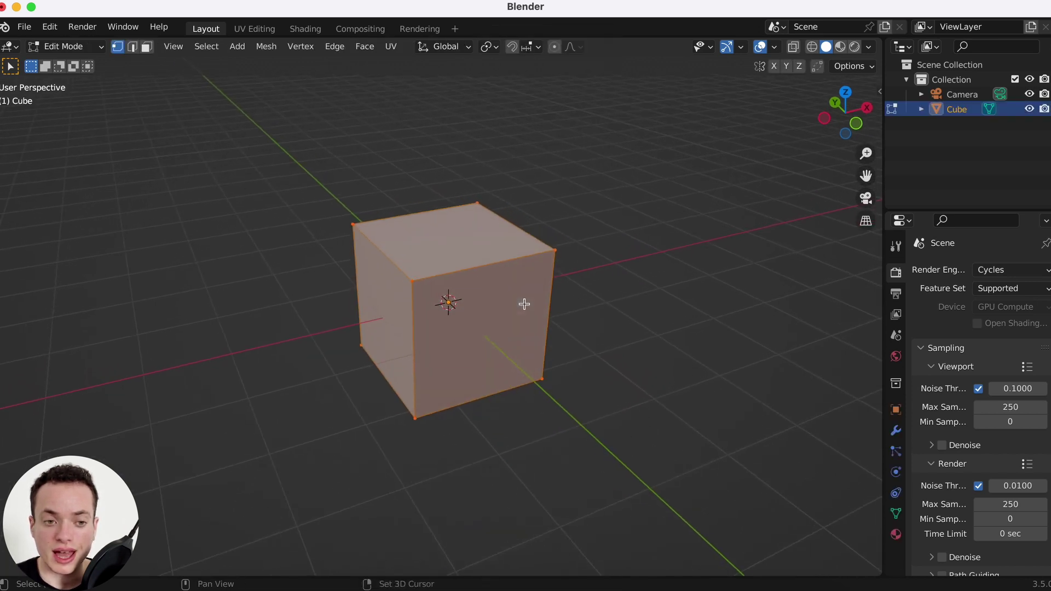
click(148, 48)
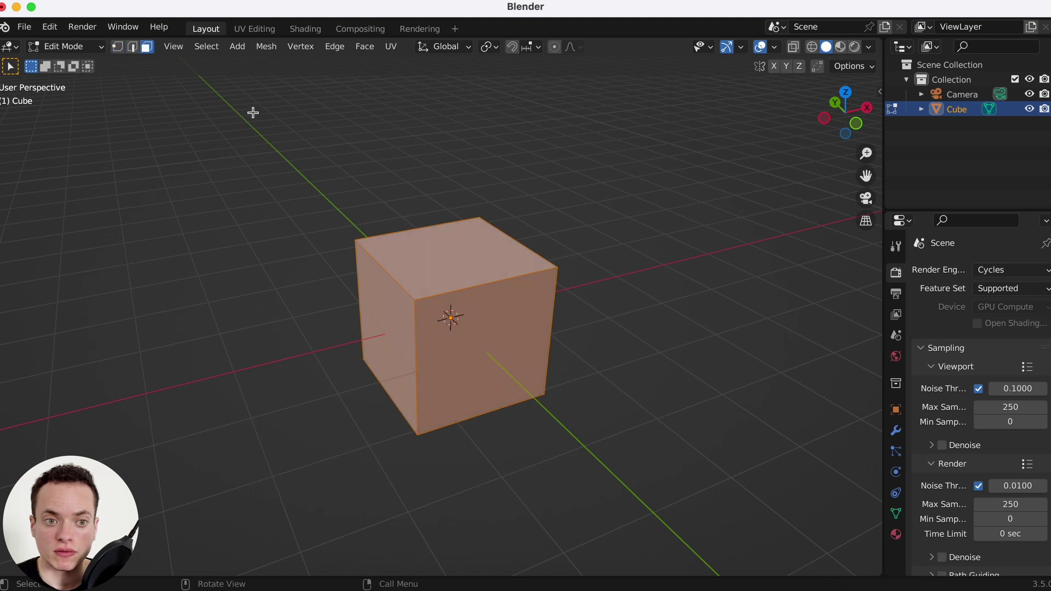
click(451, 258)
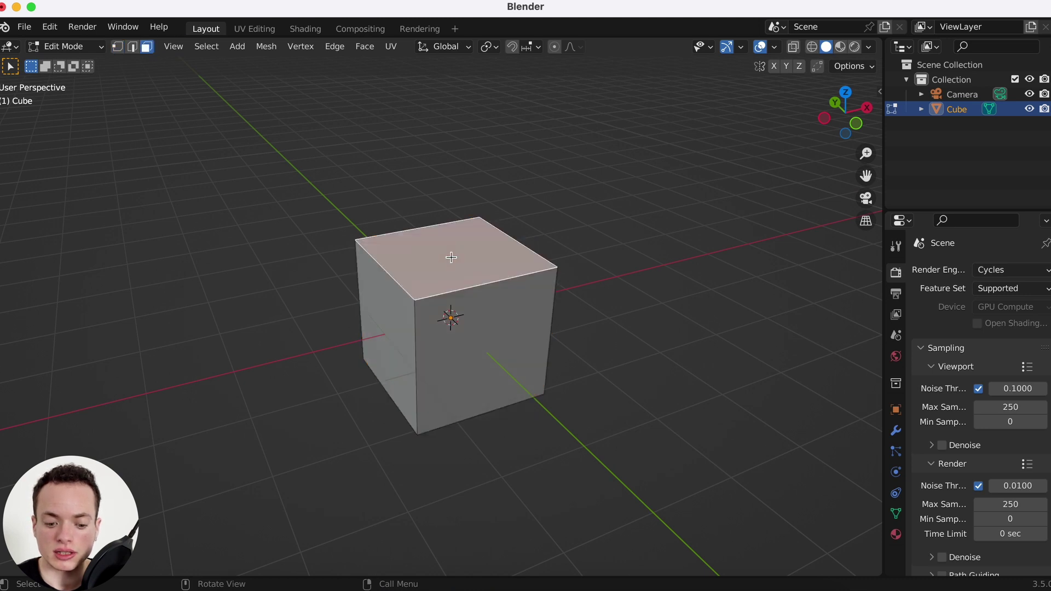
key(x)
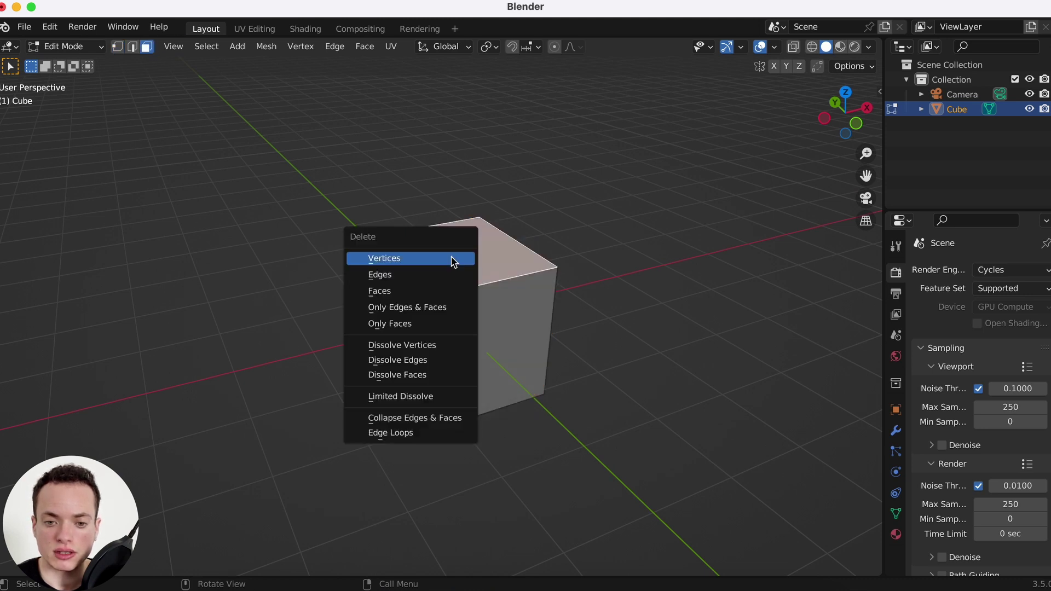
click(380, 292)
key(Tab)
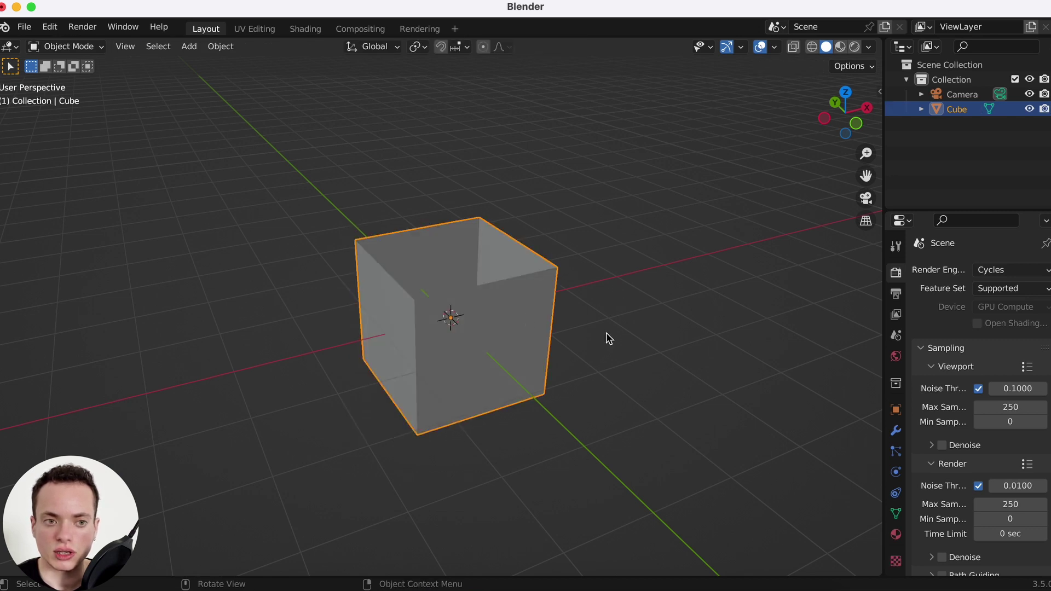
Step: Scale the open box up along X and Y only, locking Z, to form a wide, shallow basin
key(s)
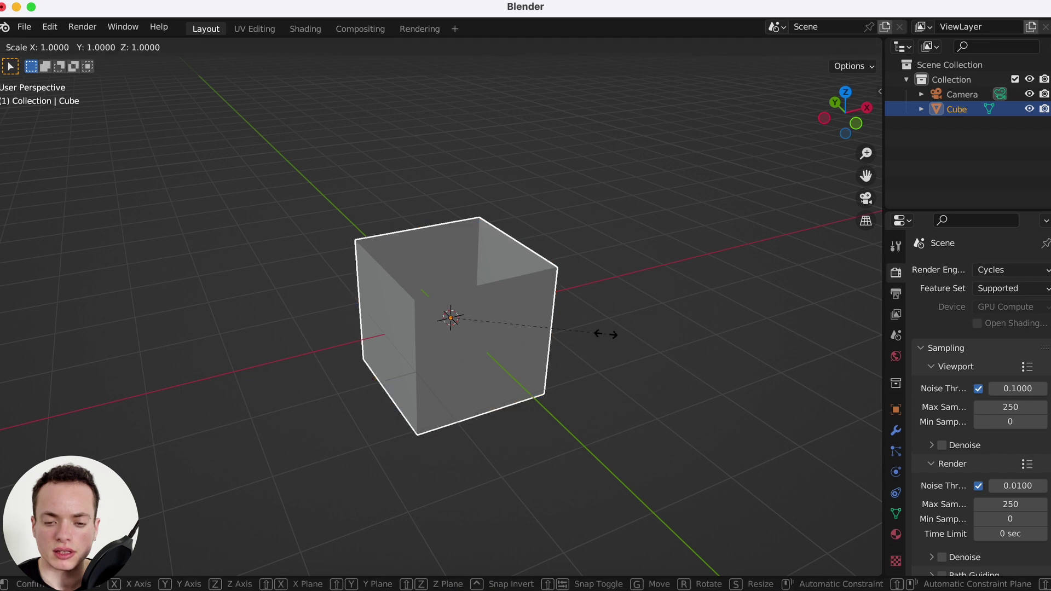
key(shift+z)
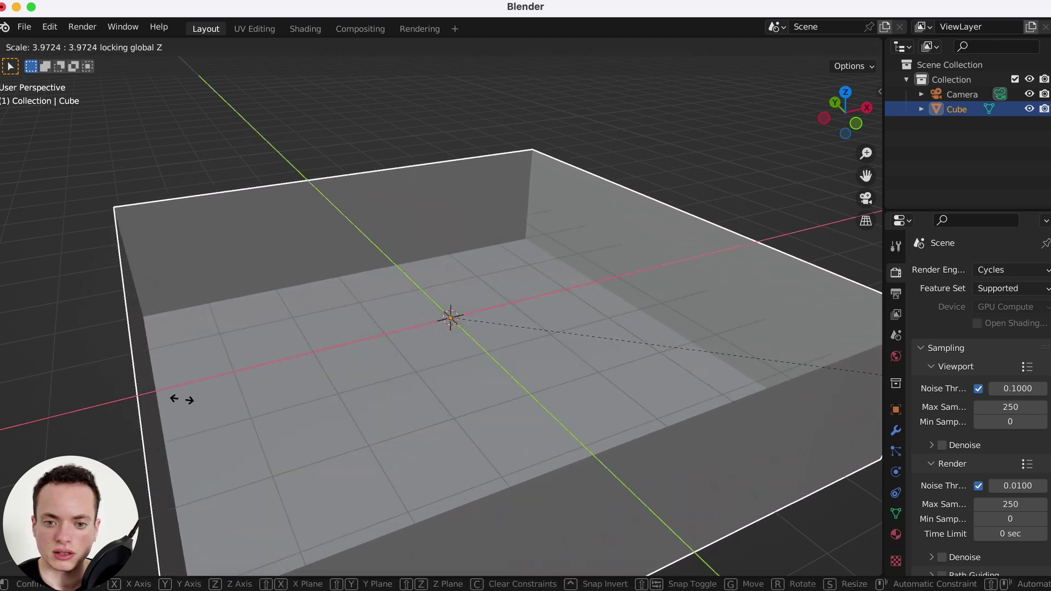
click(391, 417)
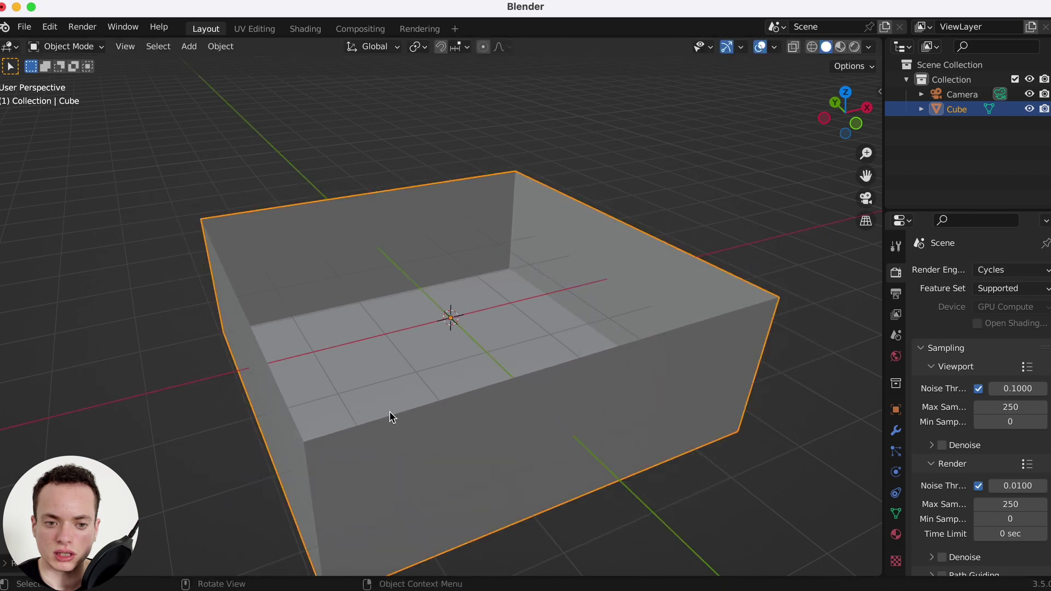
Step: Add a Solidify modifier to the basin
scroll(436, 433, down, 10)
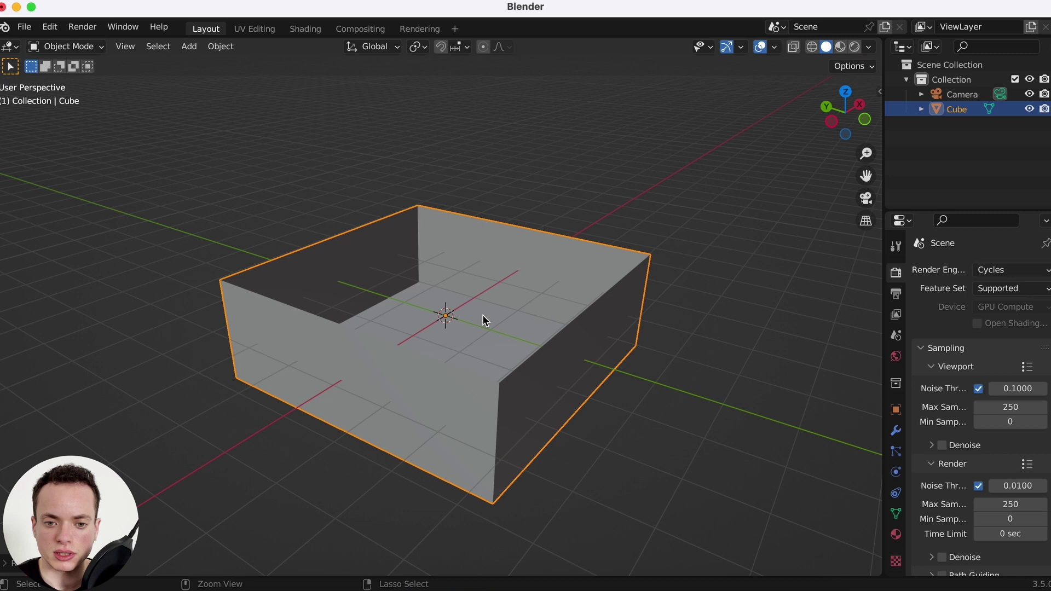
scroll(483, 319, up, 4)
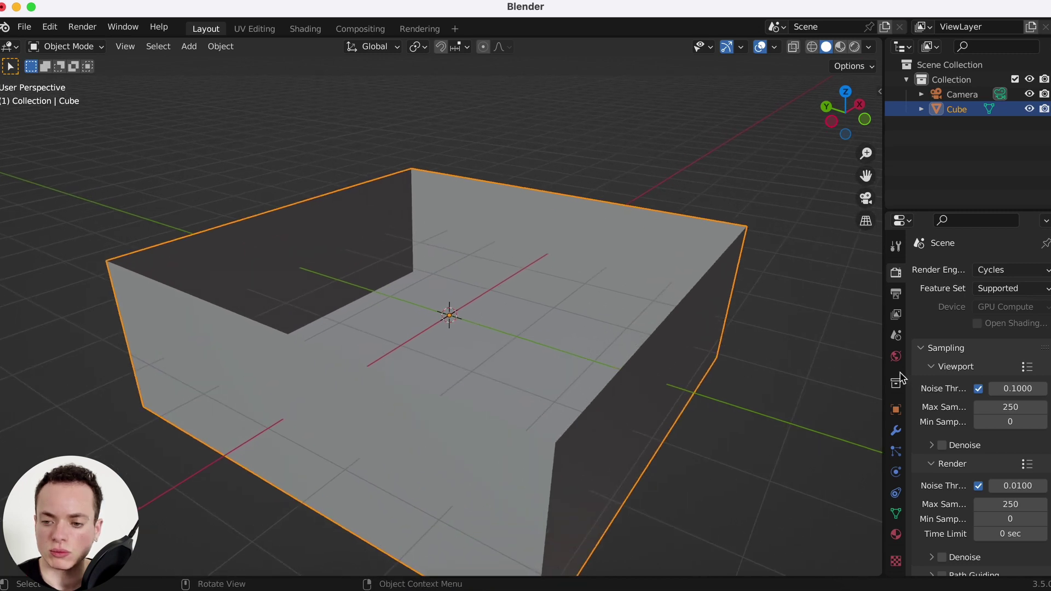
click(896, 432)
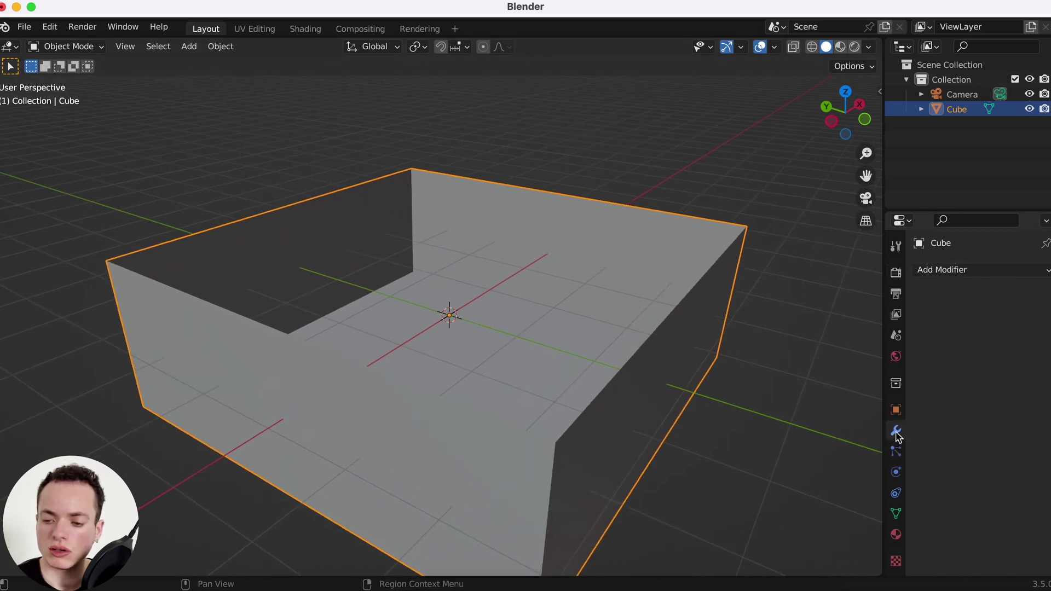
click(941, 270)
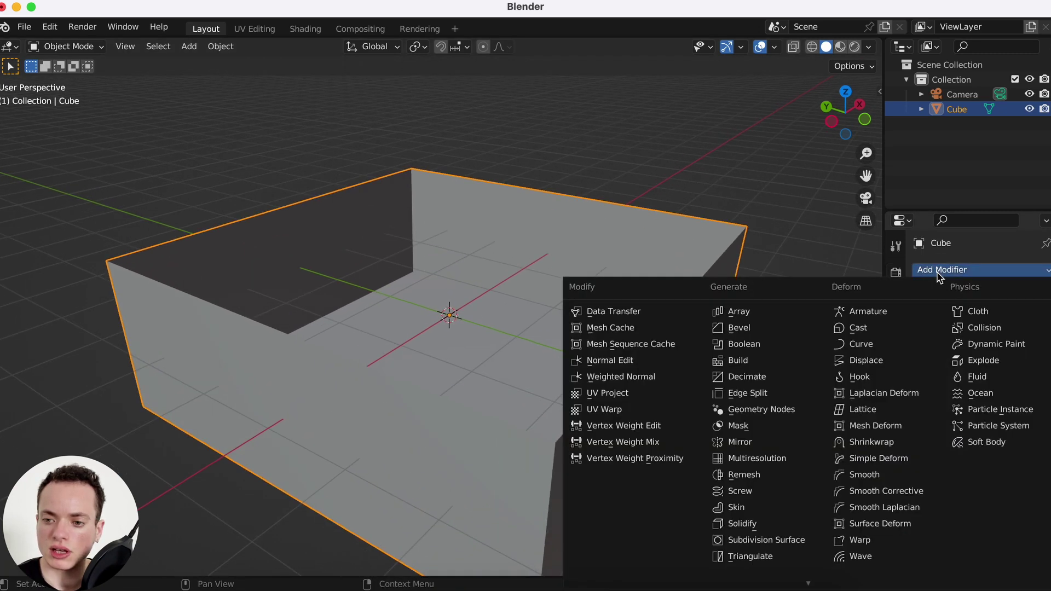
click(753, 525)
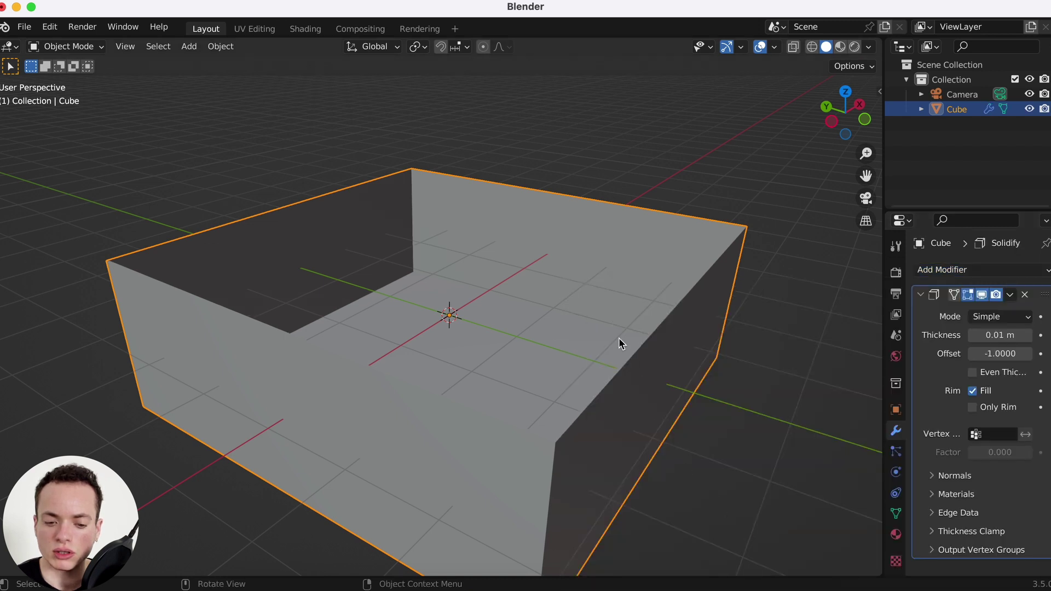
Step: Apply the basin's scale, and set the Solidify thickness to 1.33 m with Even Thickness enabled
key(ctrl+a)
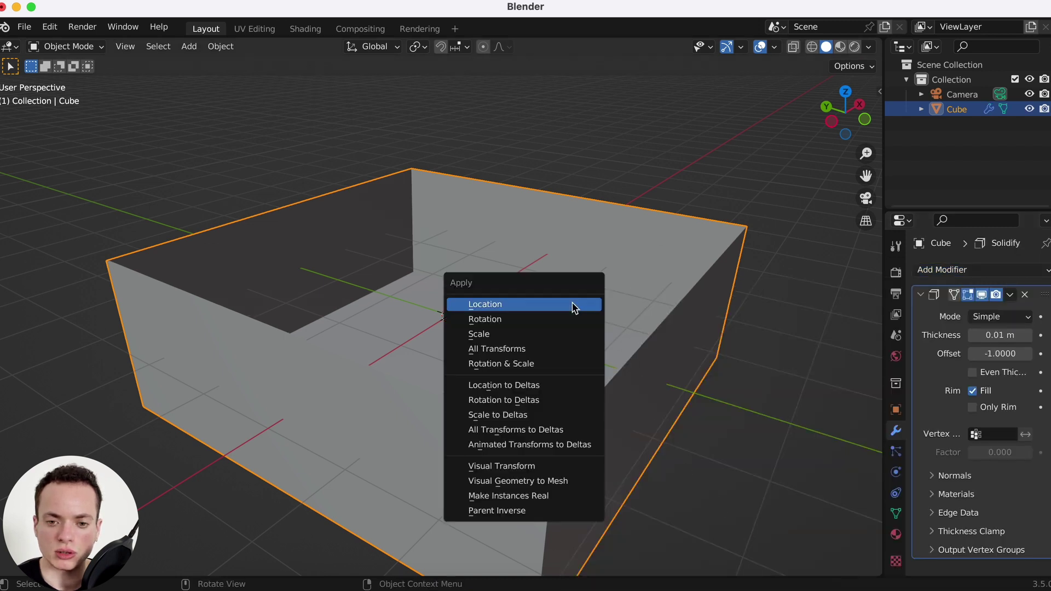
click(533, 335)
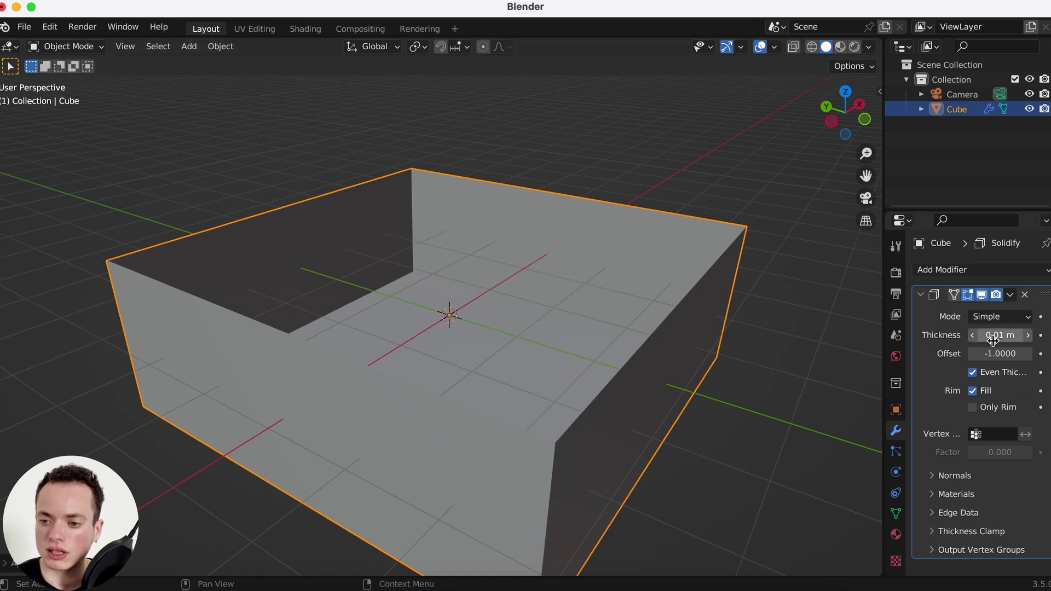
drag(1000, 335, 1031, 335)
Step: Add a plane at the centre of the basin and raise it along Z to just below the rim
scroll(666, 437, down, 5)
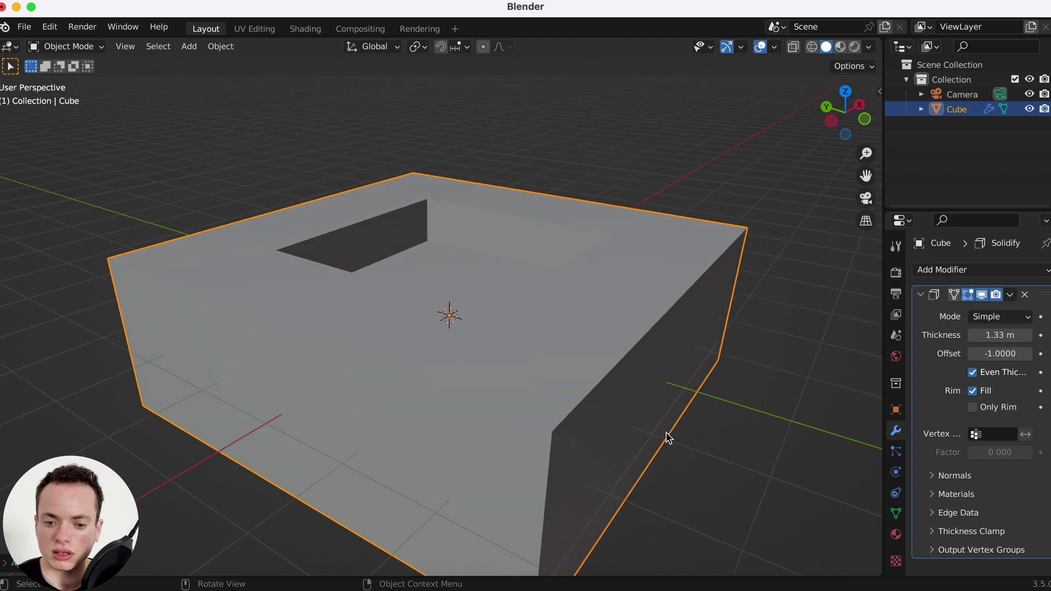
ctrl+scroll(683, 412, up, 10)
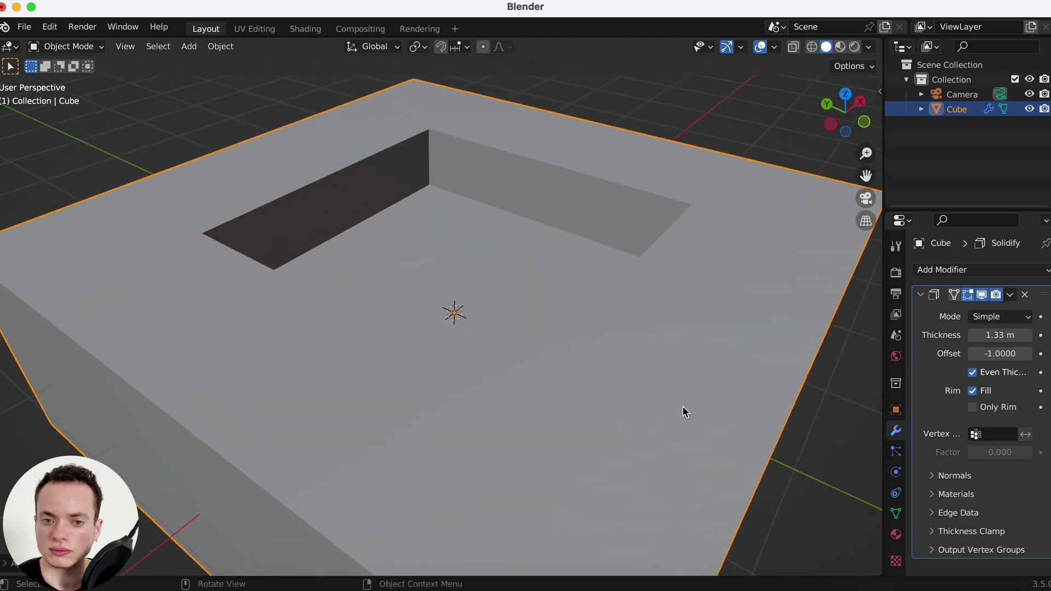
scroll(682, 406, up, 3)
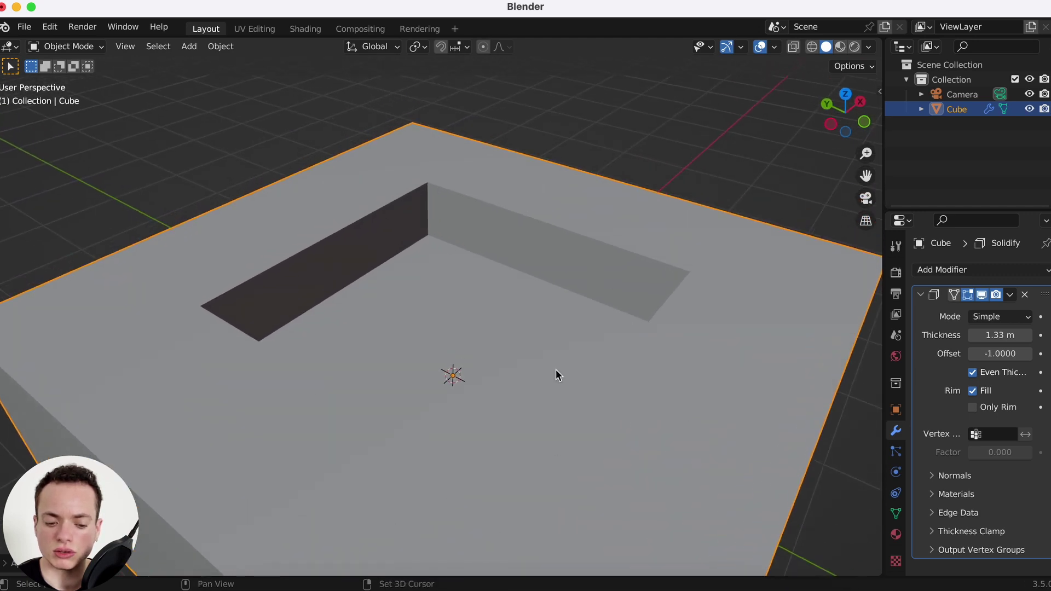
key(shift+a)
mouse_move(493, 299)
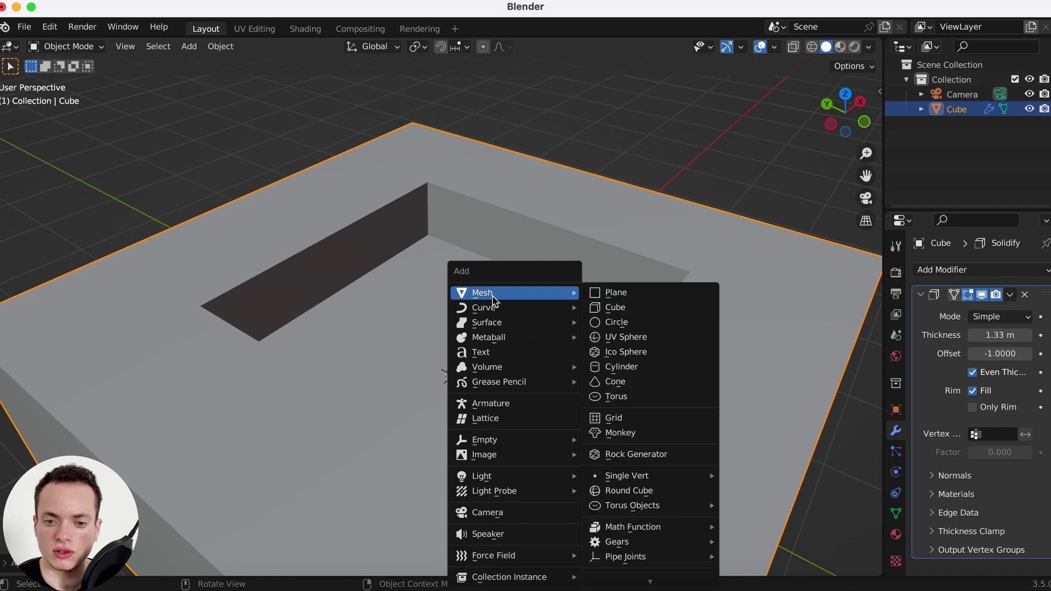
click(625, 297)
key(g)
key(z)
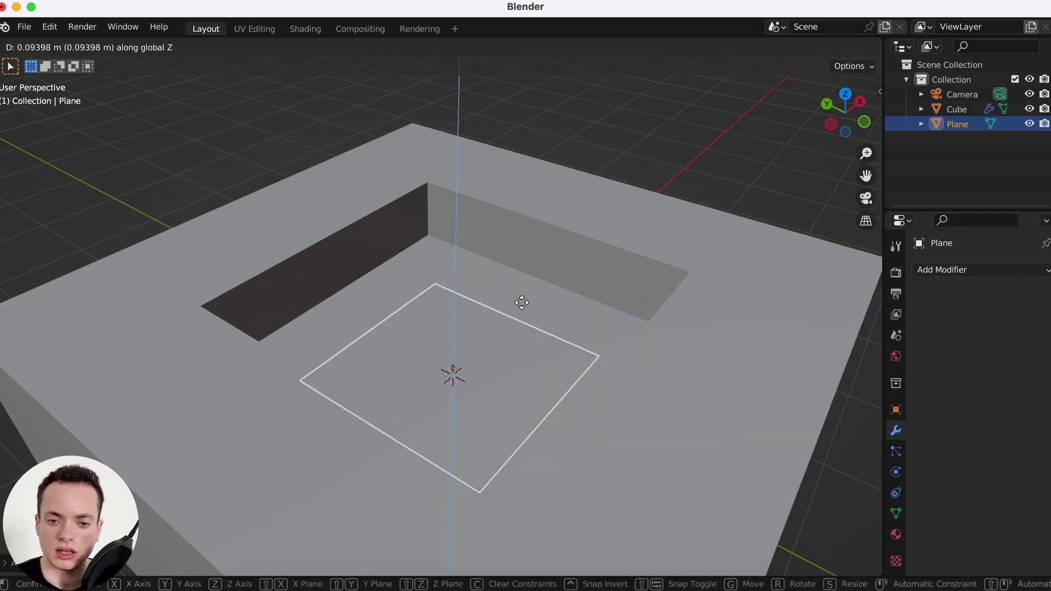
click(519, 253)
Step: Add an Ocean modifier to the raised plane
scroll(521, 255, down, 5)
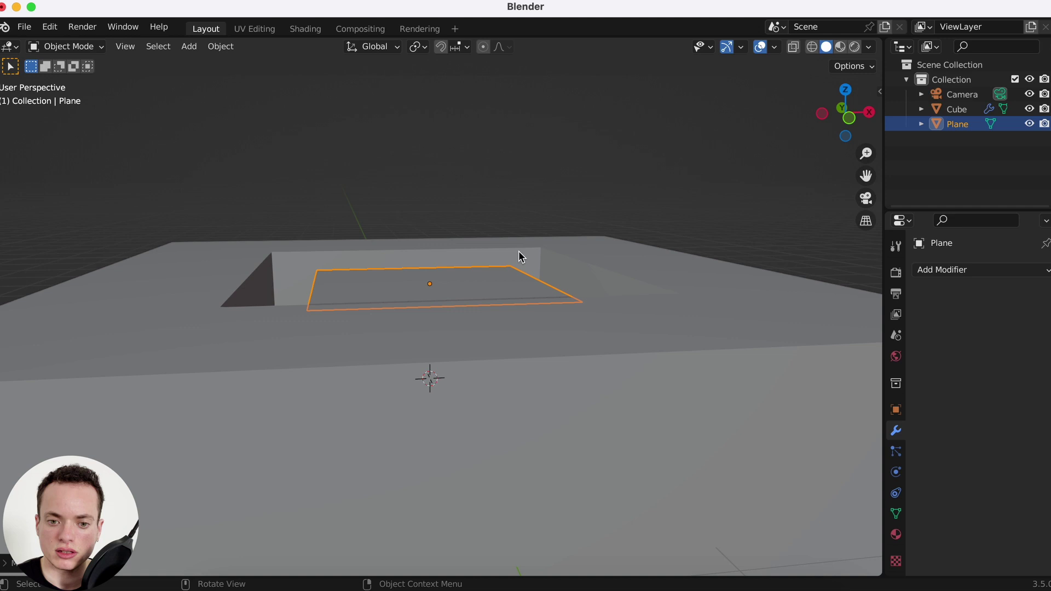
scroll(521, 256, up, 5)
scroll(519, 253, up, 2)
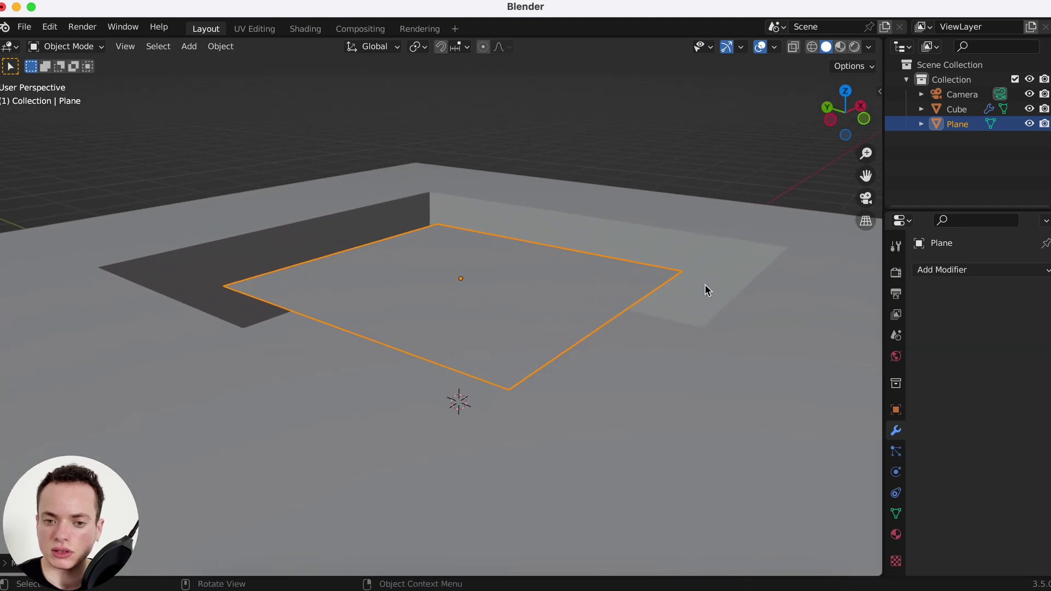
click(965, 271)
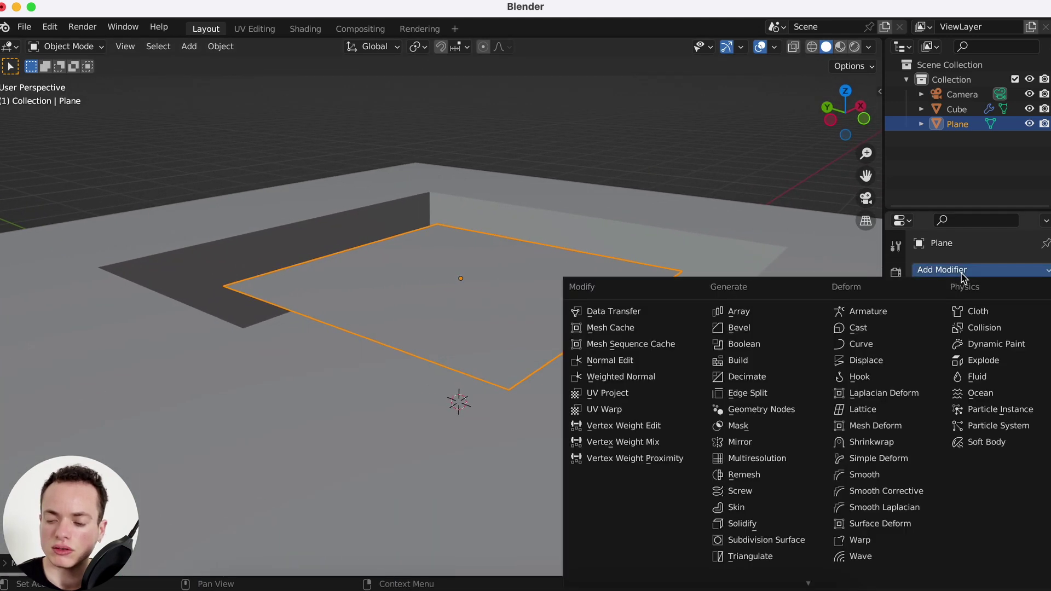
click(990, 394)
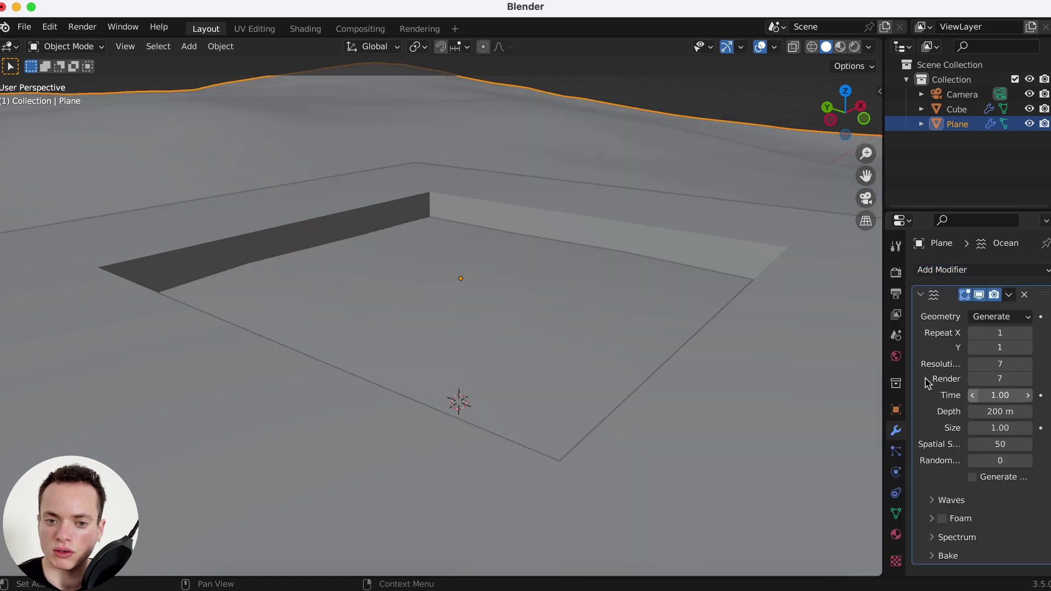
Step: Set the Ocean modifier's spectrum to Shallow Water
scroll(518, 304, down, 5)
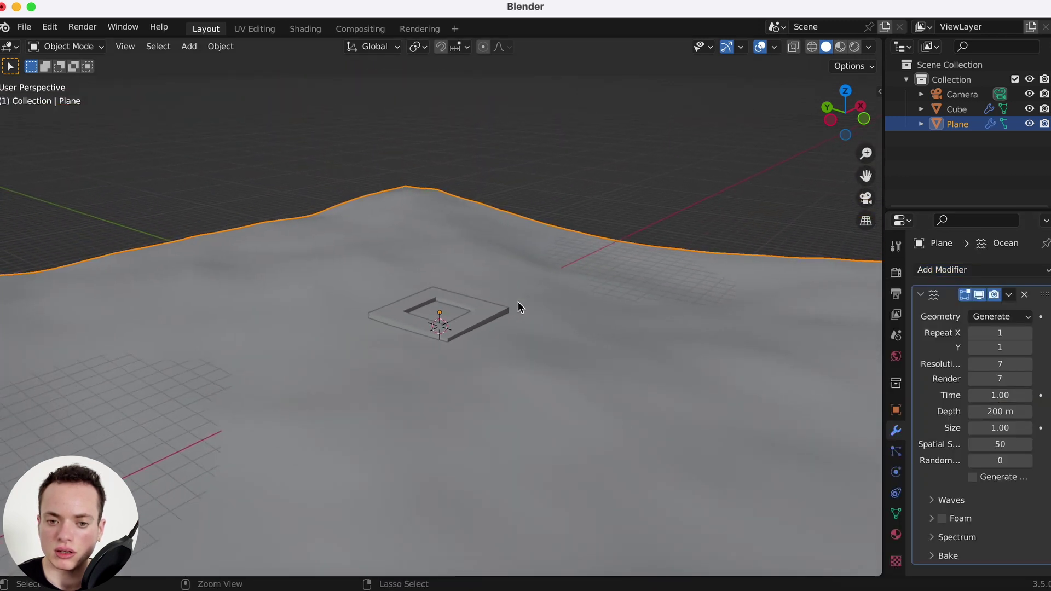
scroll(518, 308, up, 2)
scroll(518, 308, down, 2)
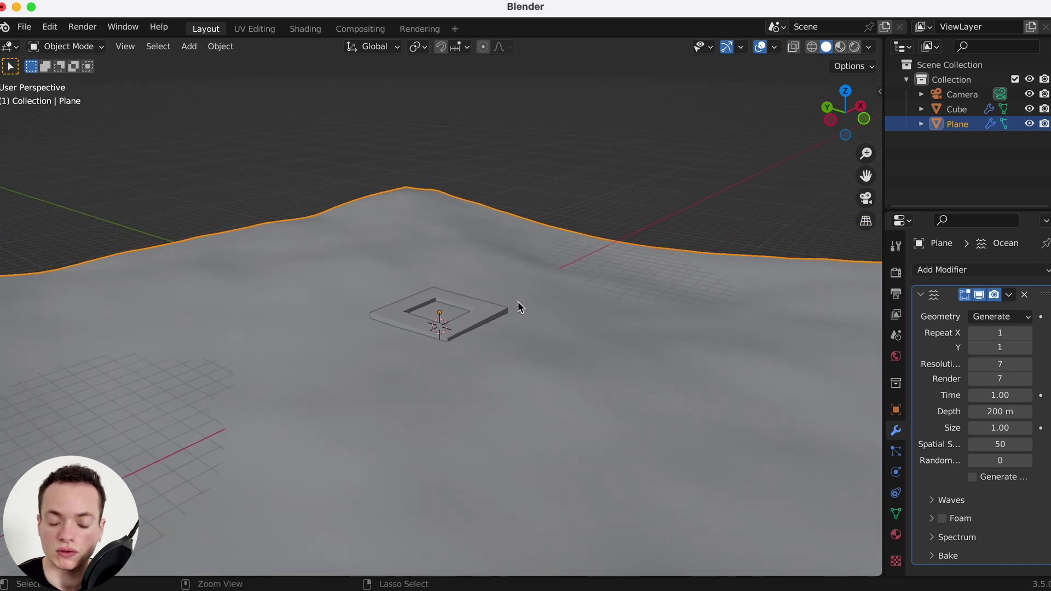
scroll(519, 301, up, 3)
scroll(518, 307, up, 2)
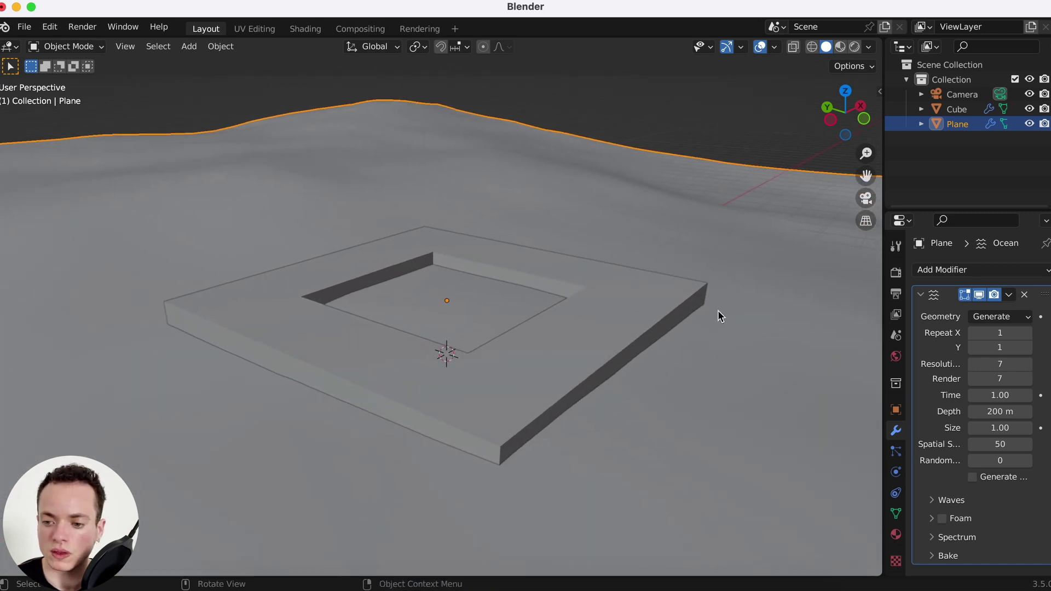
scroll(524, 320, down, 4)
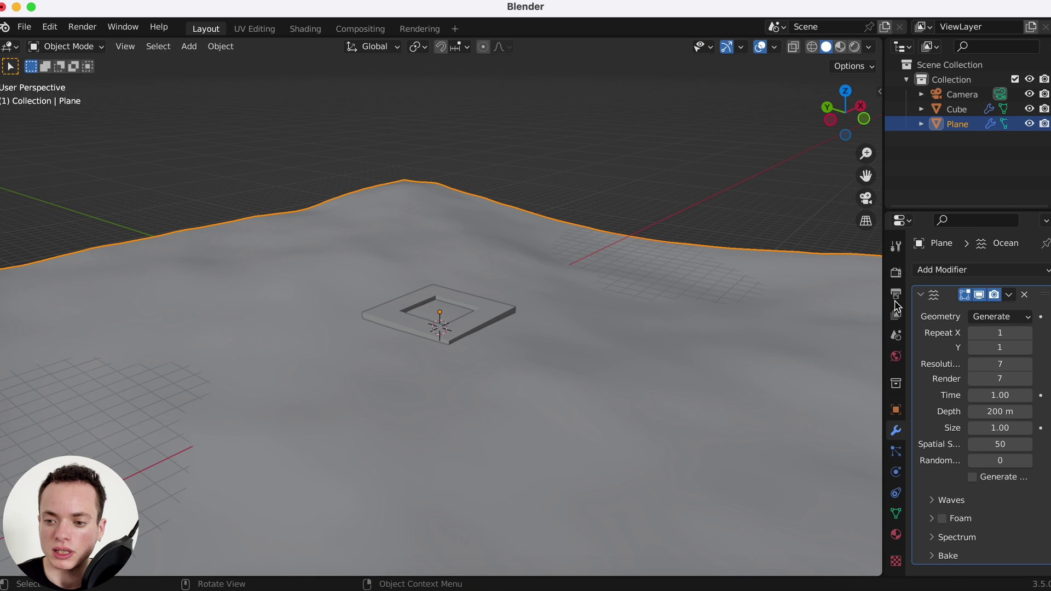
click(934, 538)
scroll(970, 500, down, 1)
click(1010, 543)
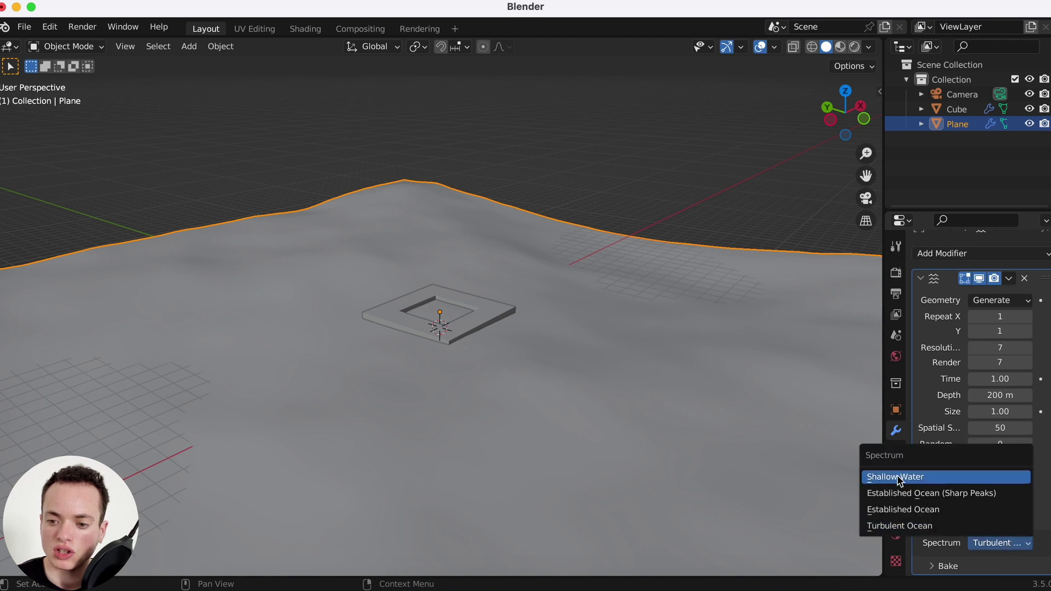
click(921, 479)
Step: Scale the ocean surface down uniformly until it slightly overlaps the basin's inner walls, and view it in top orthographic
ctrl+scroll(626, 329, down, 5)
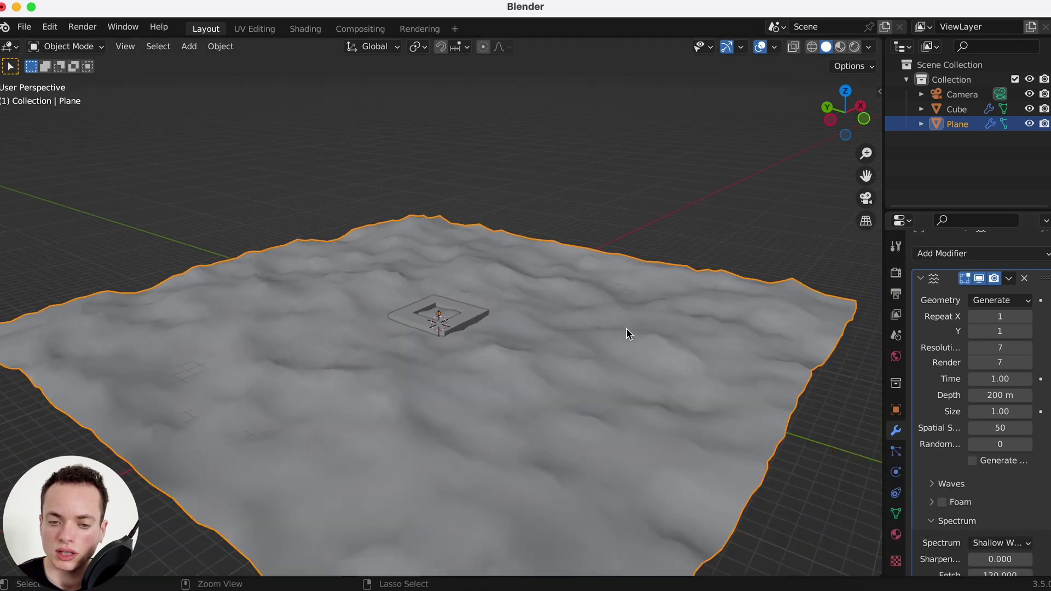
scroll(626, 328, up, 3)
key(s)
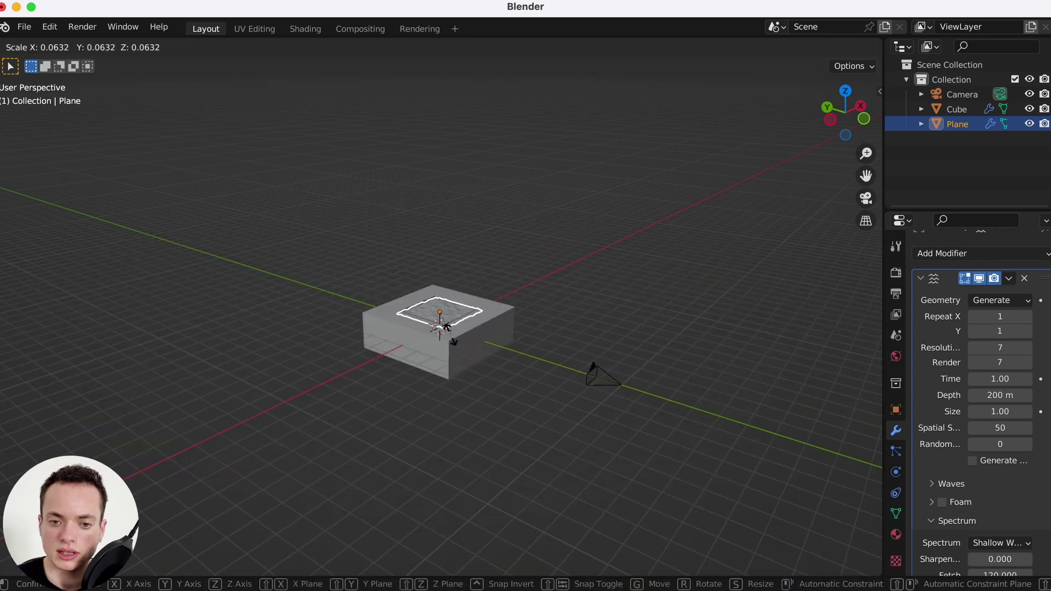
click(458, 336)
key(KP_7)
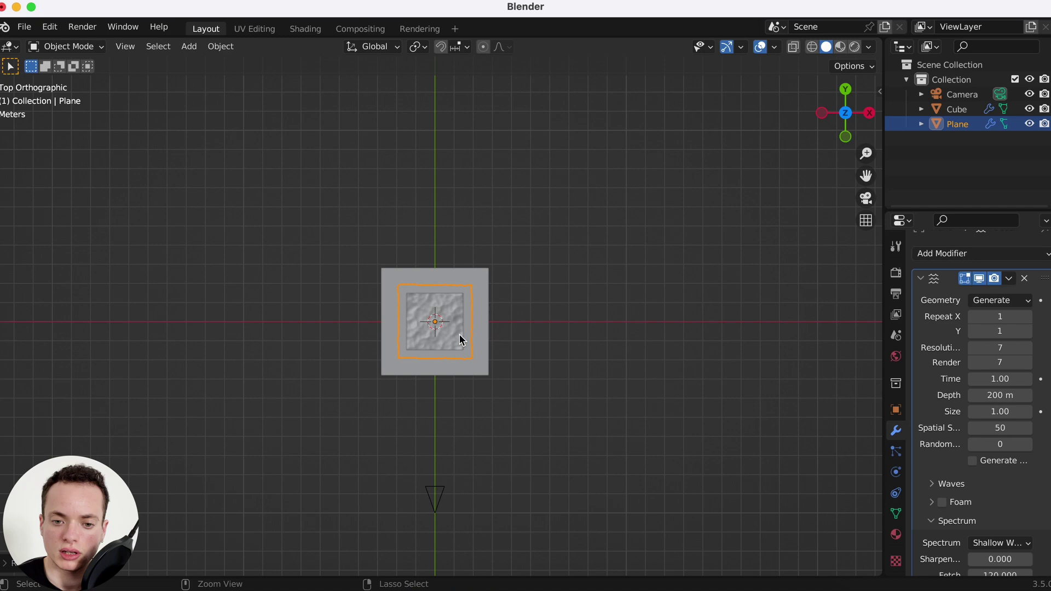
Step: Scale the ocean surface down uniformly to about 0.83 so its edges only slightly overlap the basin's inner walls
key(KP_Decimal)
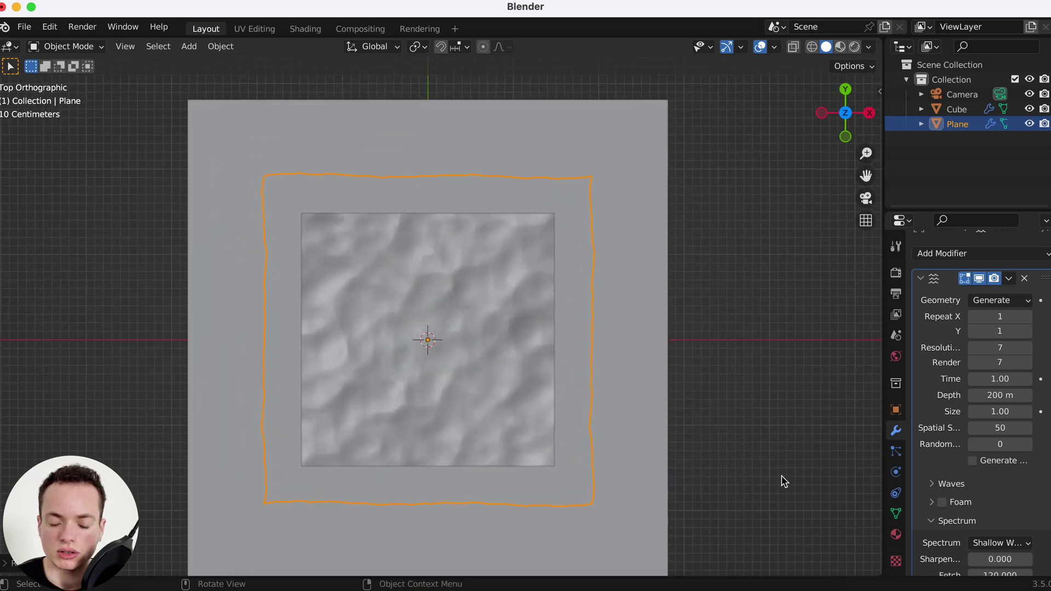
key(s)
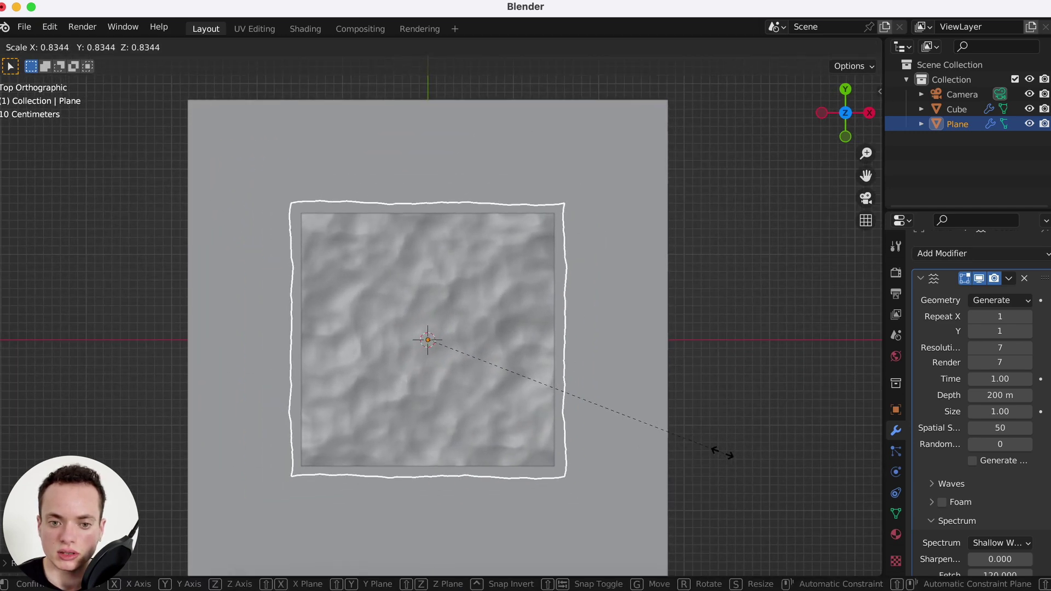
click(723, 453)
scroll(518, 404, down, 10)
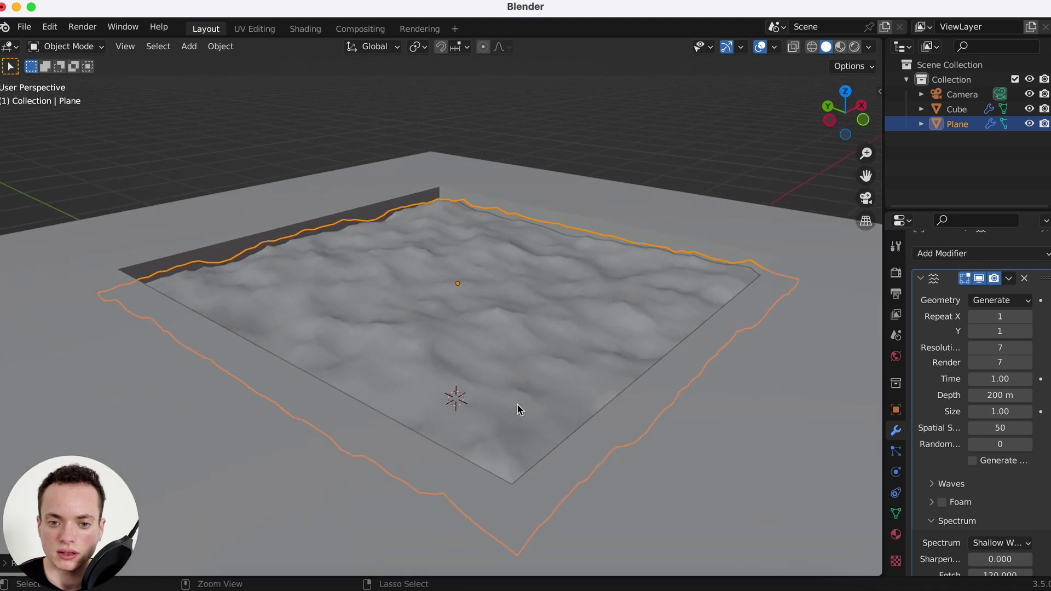
ctrl+scroll(517, 404, up, 3)
ctrl+scroll(703, 392, up, 3)
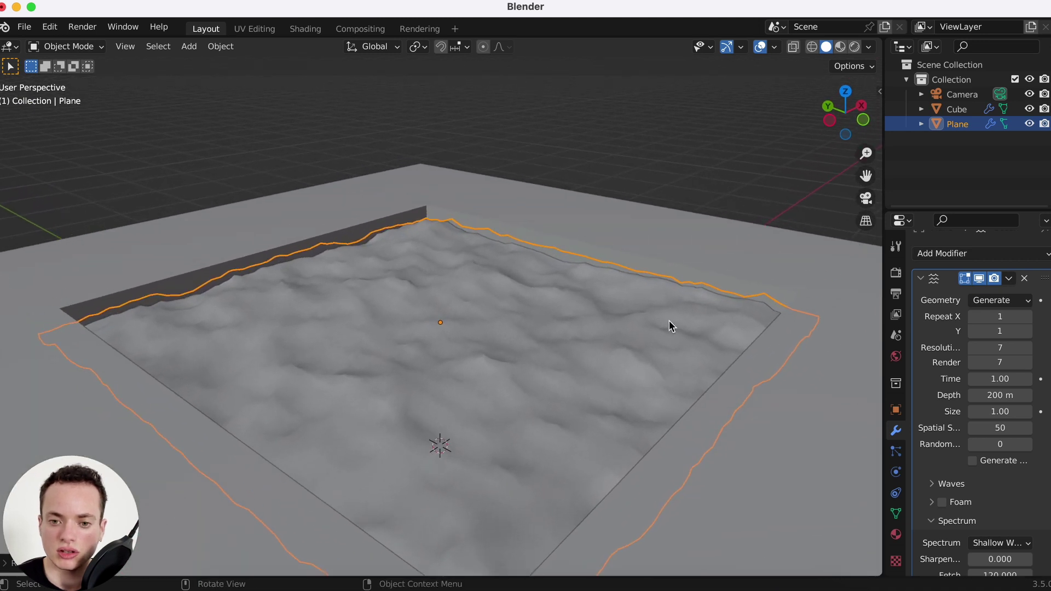
Step: Set the Ocean modifier's viewport and render resolution both to 11
click(734, 228)
click(487, 340)
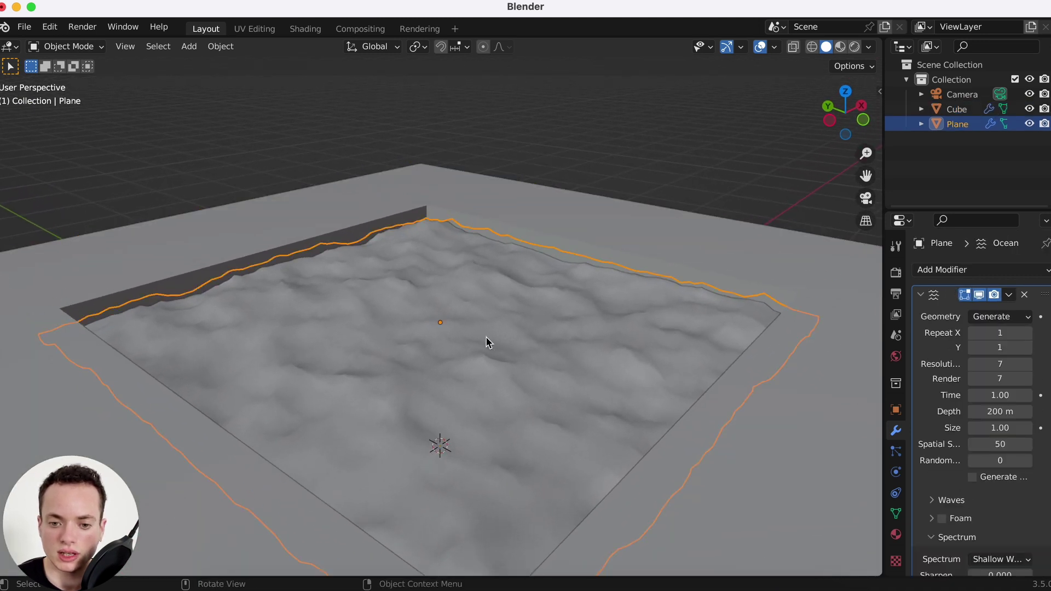
scroll(964, 507, down, 2)
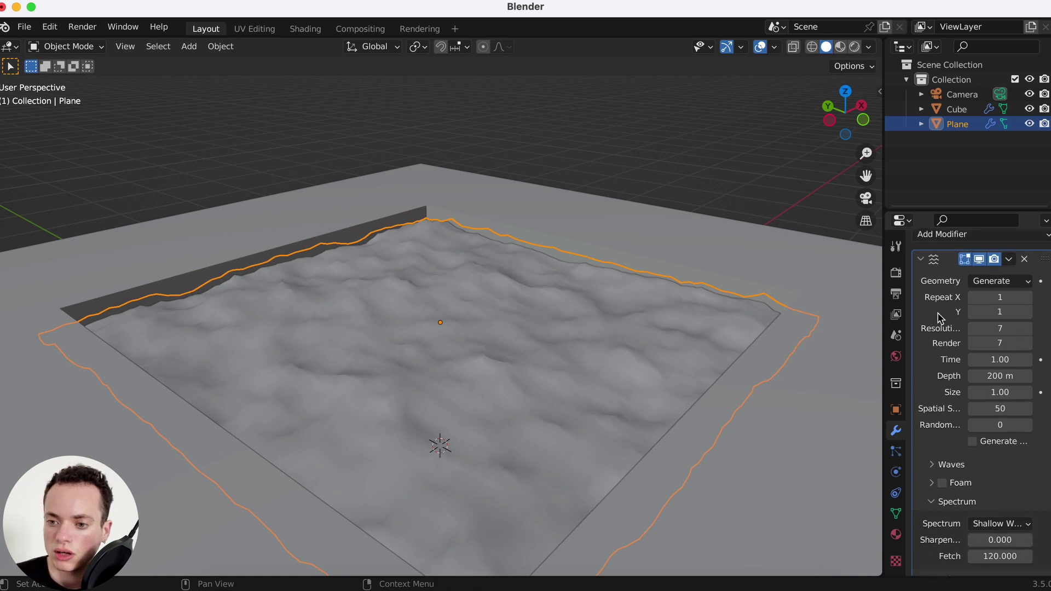
click(1029, 329)
click(1029, 329)
click(1028, 329)
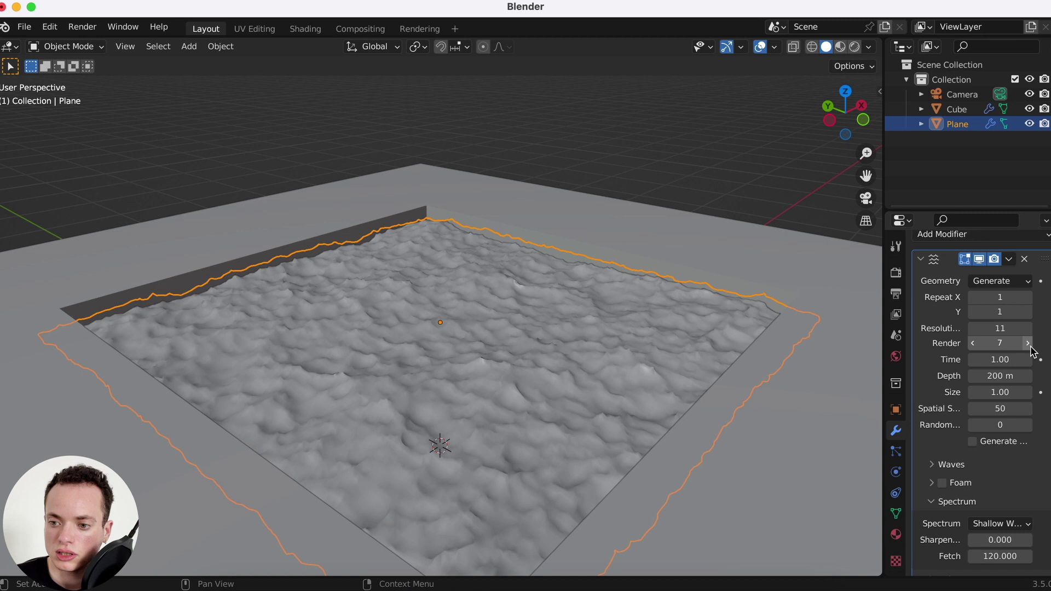
click(1028, 343)
click(1028, 343)
click(1029, 343)
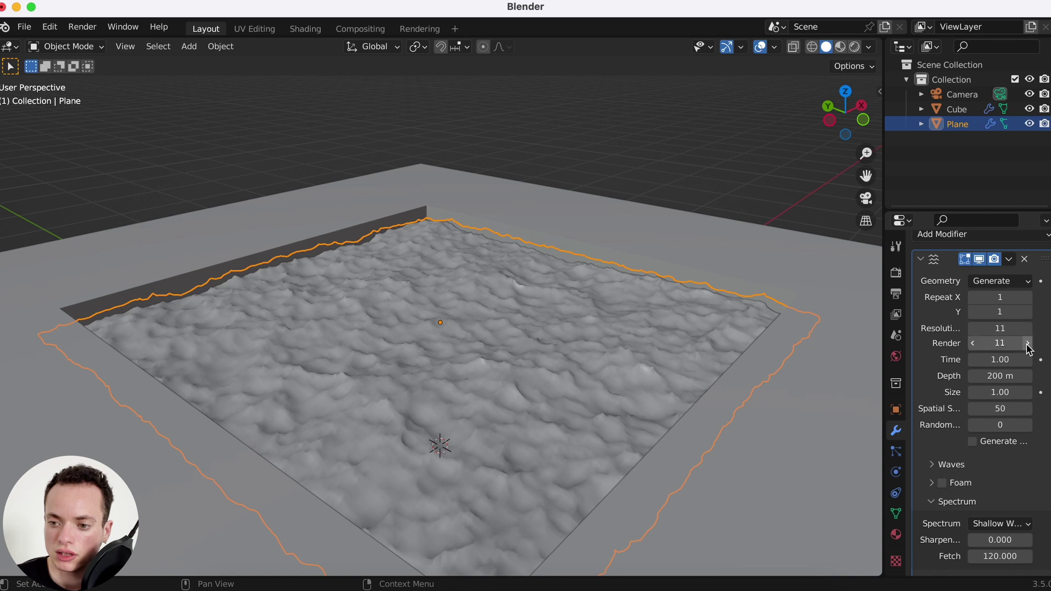
Step: Set the Ocean modifier's wave scale to 0.2 and check the ripples up close
scroll(929, 489, down, 1)
click(934, 453)
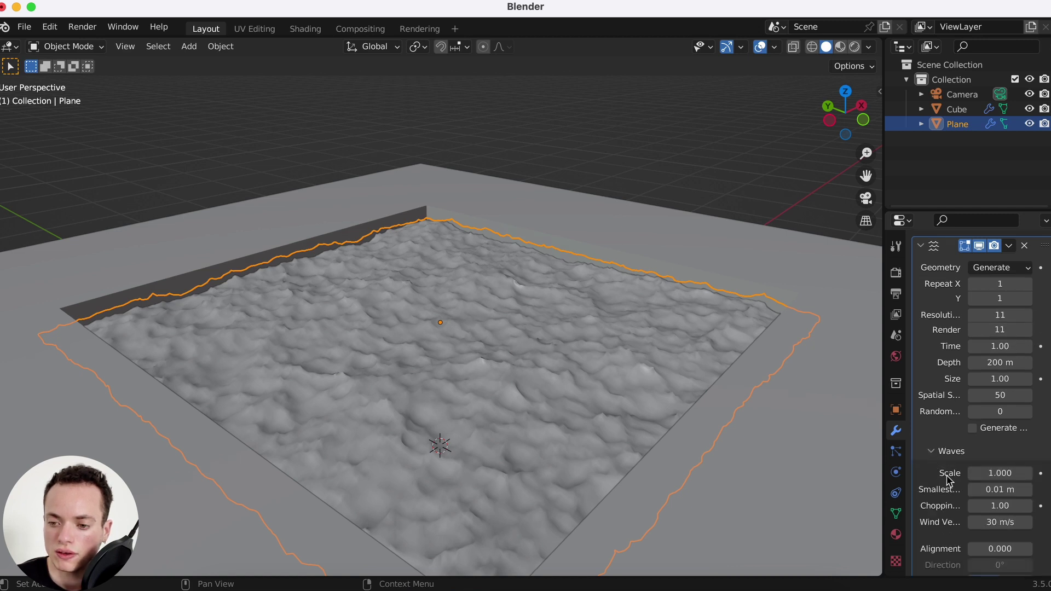
scroll(933, 486, down, 7)
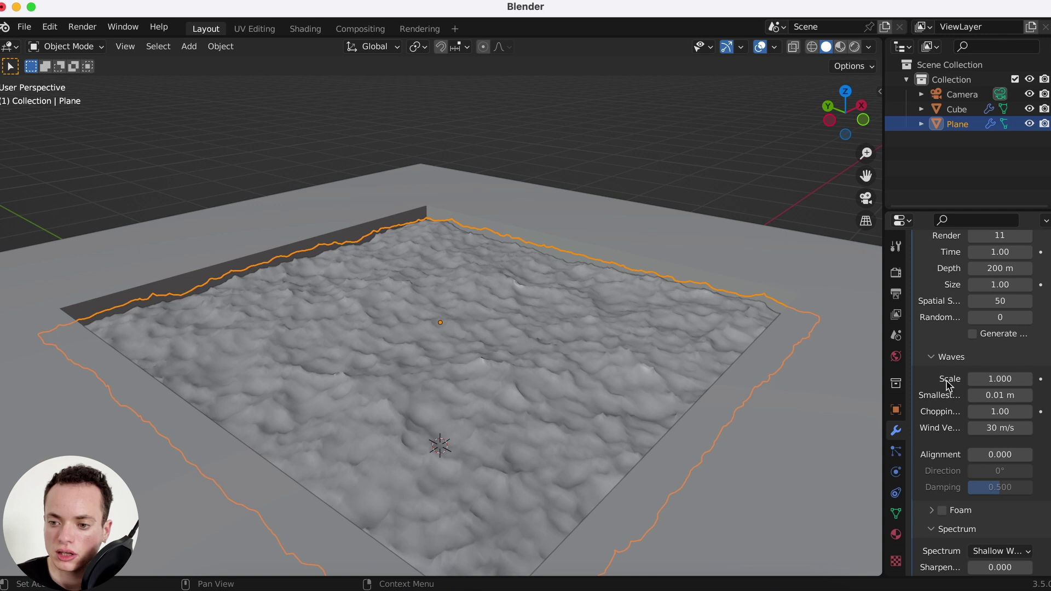
click(1000, 379)
text(0)
key(Return)
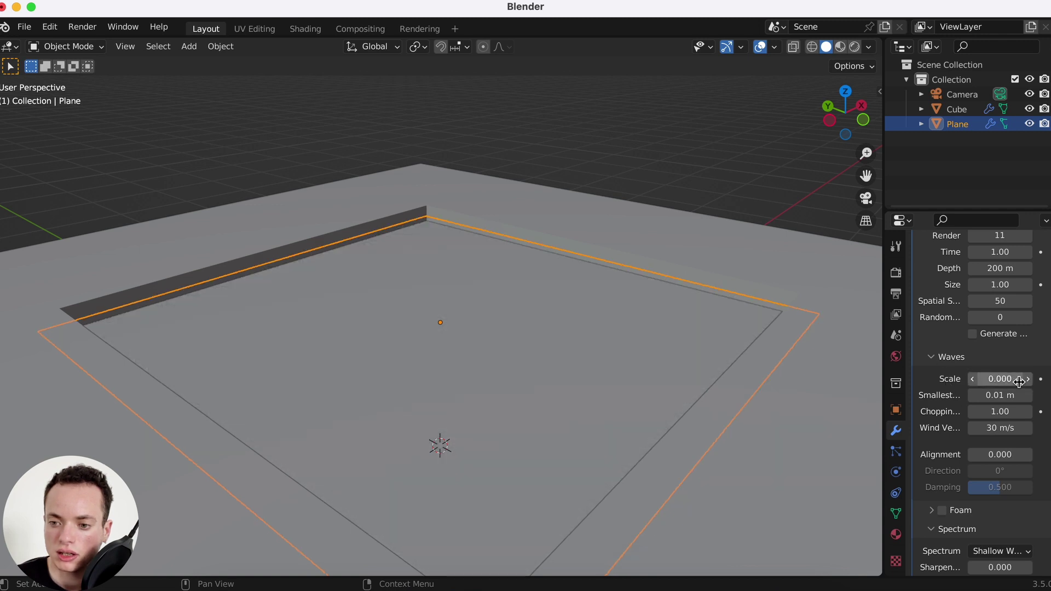
click(1028, 379)
click(1028, 379)
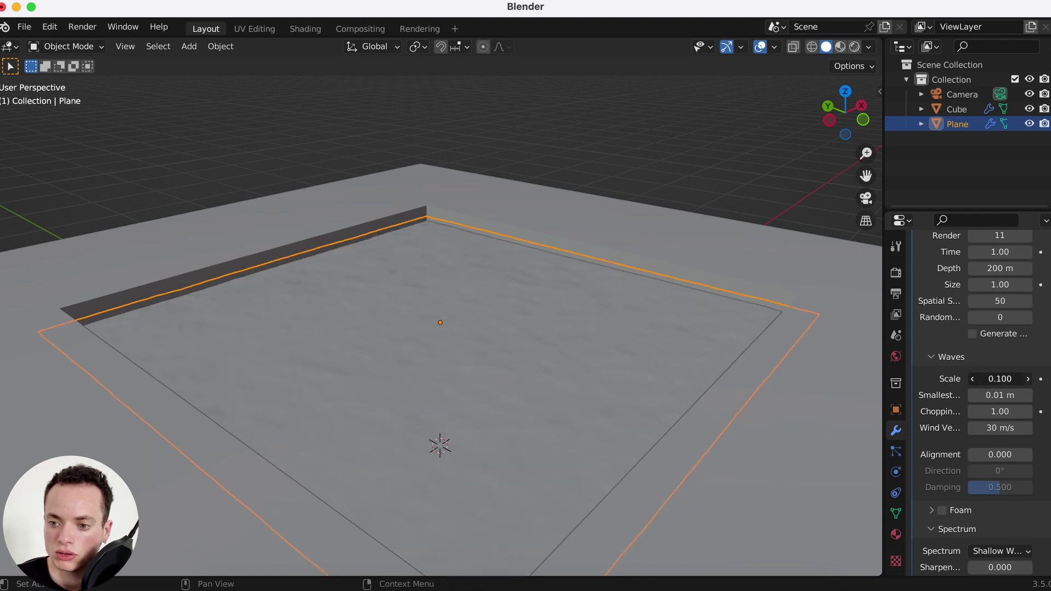
scroll(550, 368, up, 3)
scroll(550, 369, up, 5)
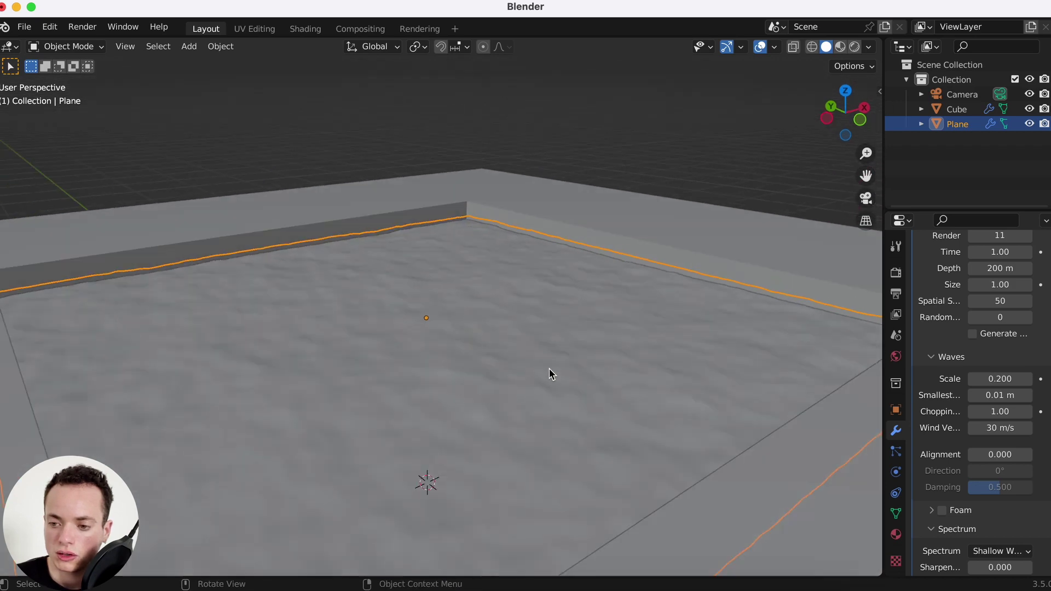
scroll(549, 369, down, 5)
scroll(550, 369, down, 3)
scroll(550, 369, down, 1)
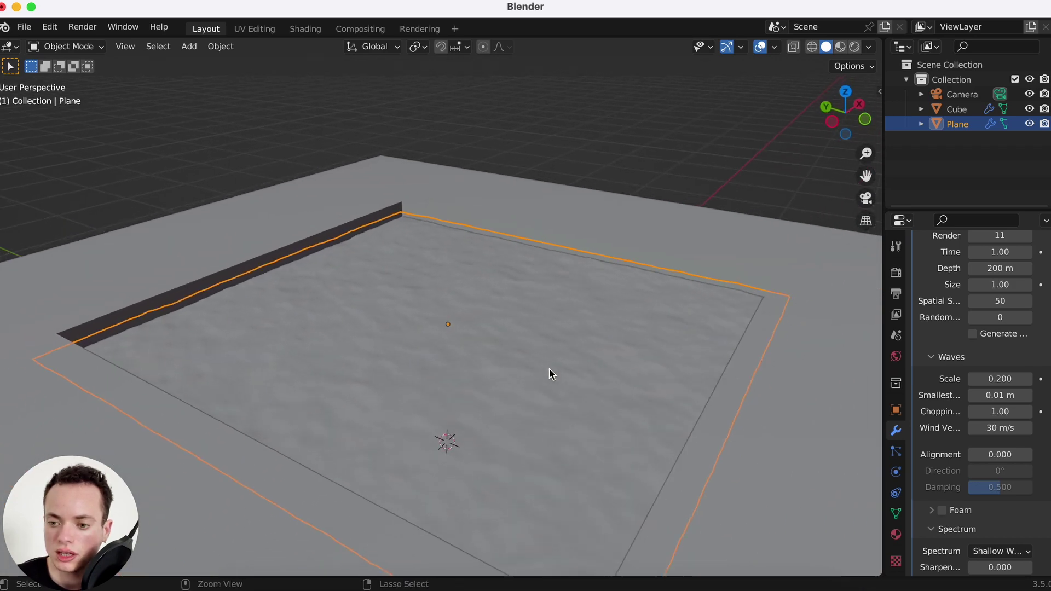
Step: Lower the ocean surface slightly along Z inside the basin
scroll(970, 390, up, 3)
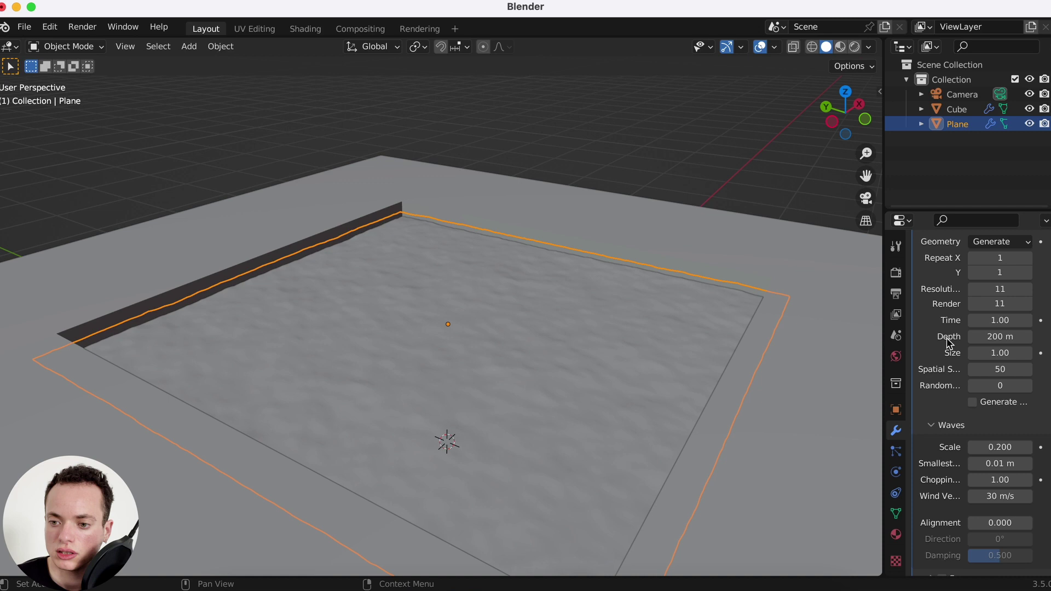
key(g)
key(z)
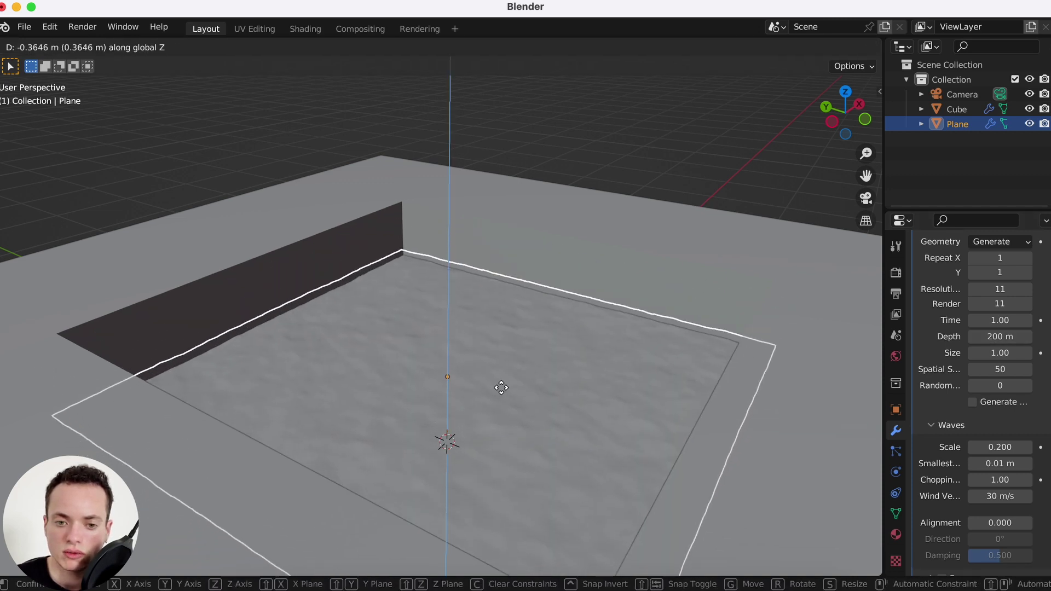
click(512, 351)
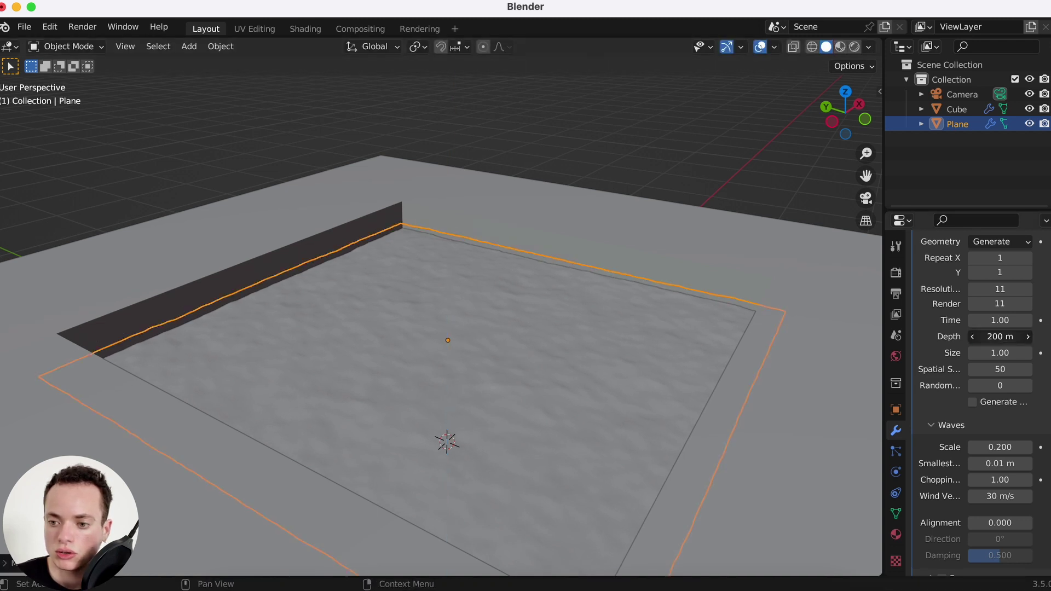
Step: Set the Ocean modifier's depth to 1 m
click(1009, 339)
text(1)
key(Return)
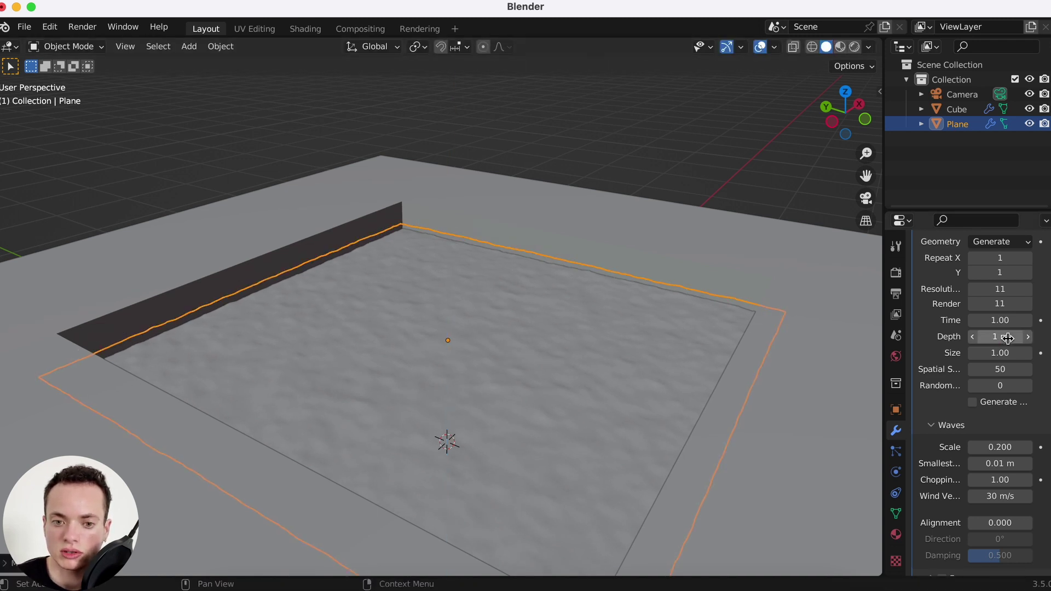
scroll(589, 296, up, 3)
scroll(587, 297, down, 5)
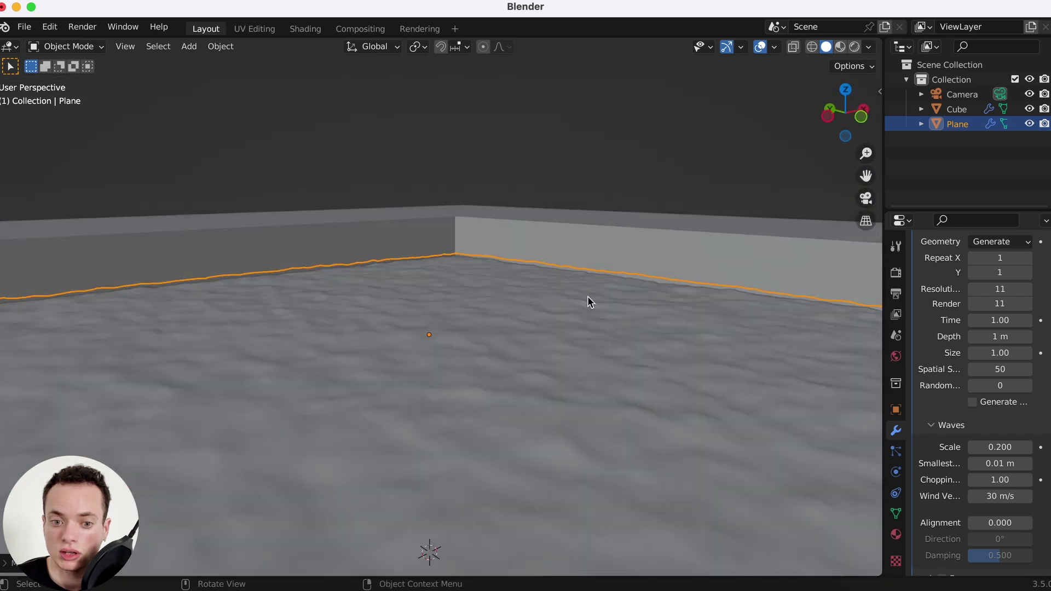
Step: Raise the ocean surface about 0.19 m along Z to just below the basin's rim and deselect it
key(g)
key(z)
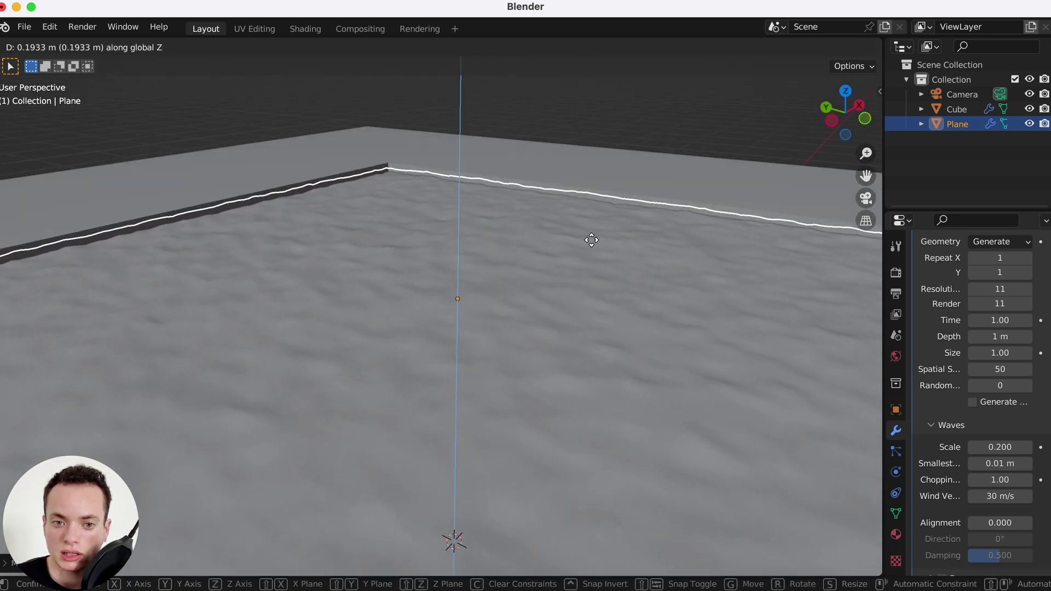
click(592, 240)
click(697, 158)
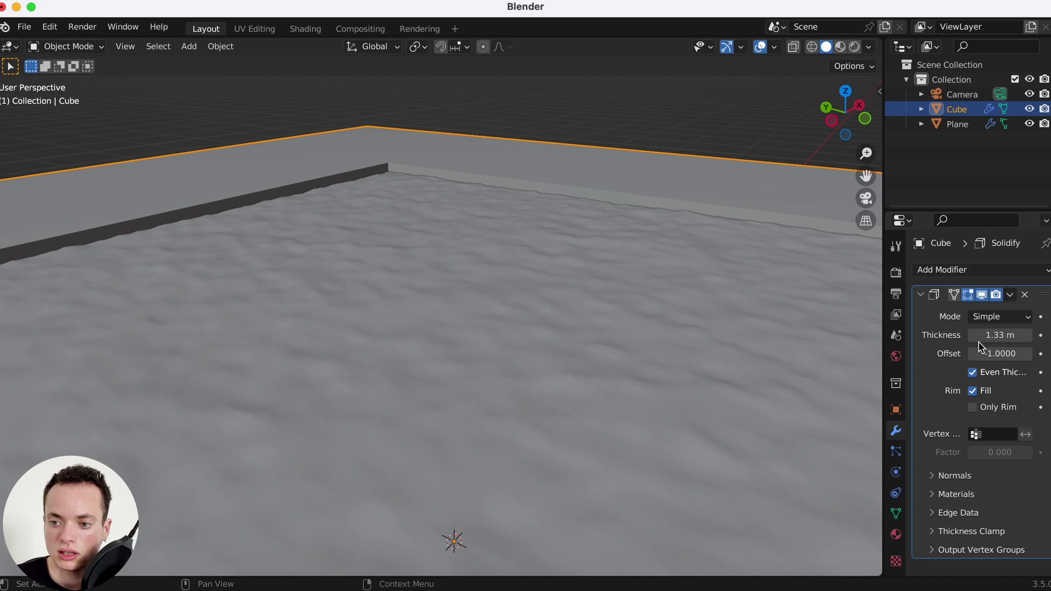
click(588, 351)
key(KP_Decimal)
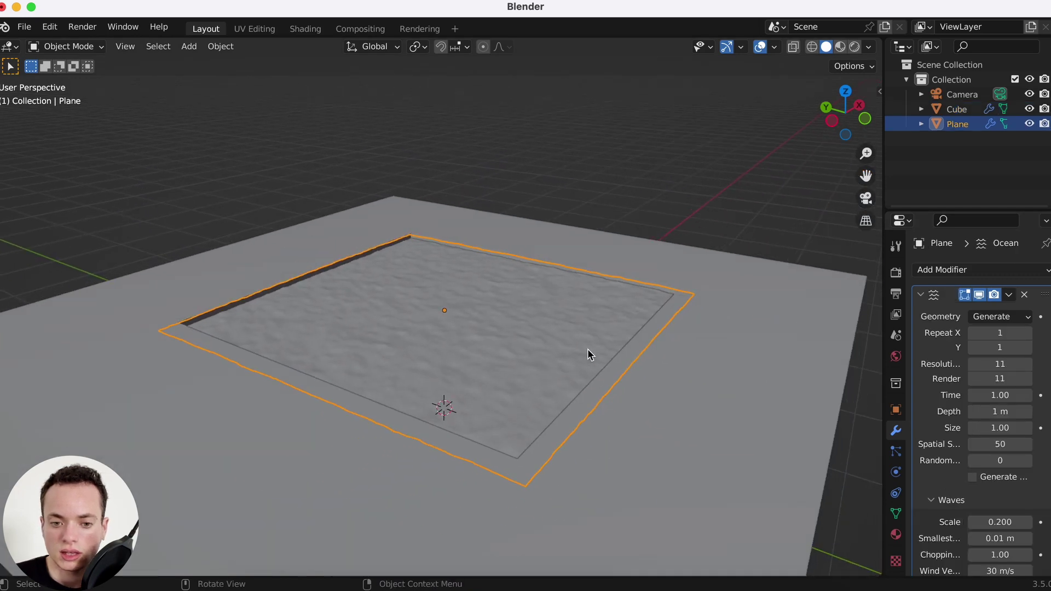
middle_drag(587, 350, 691, 190)
click(691, 191)
scroll(691, 191, down, 10)
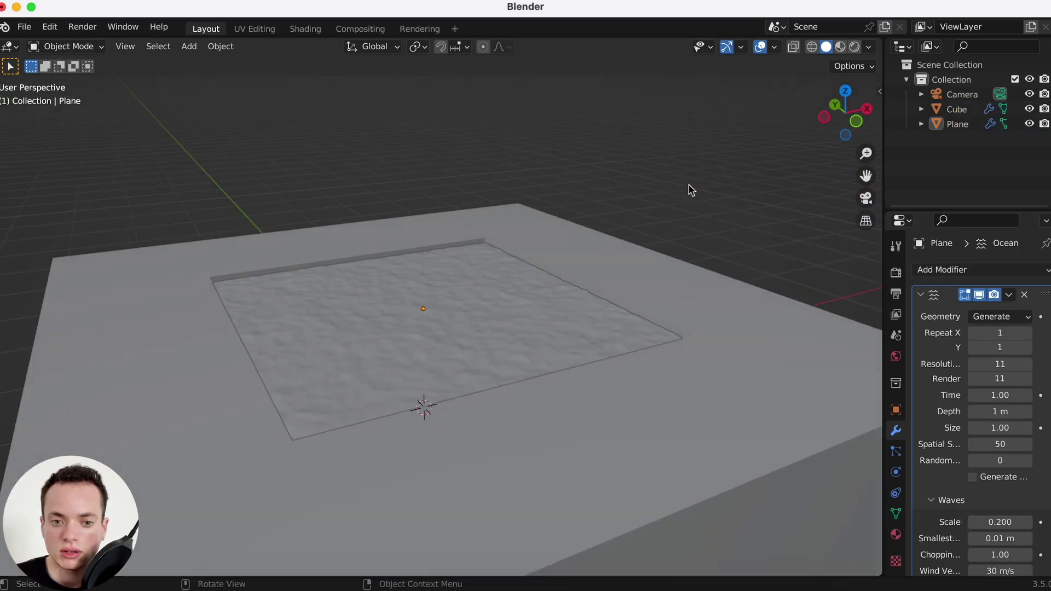
scroll(691, 190, up, 4)
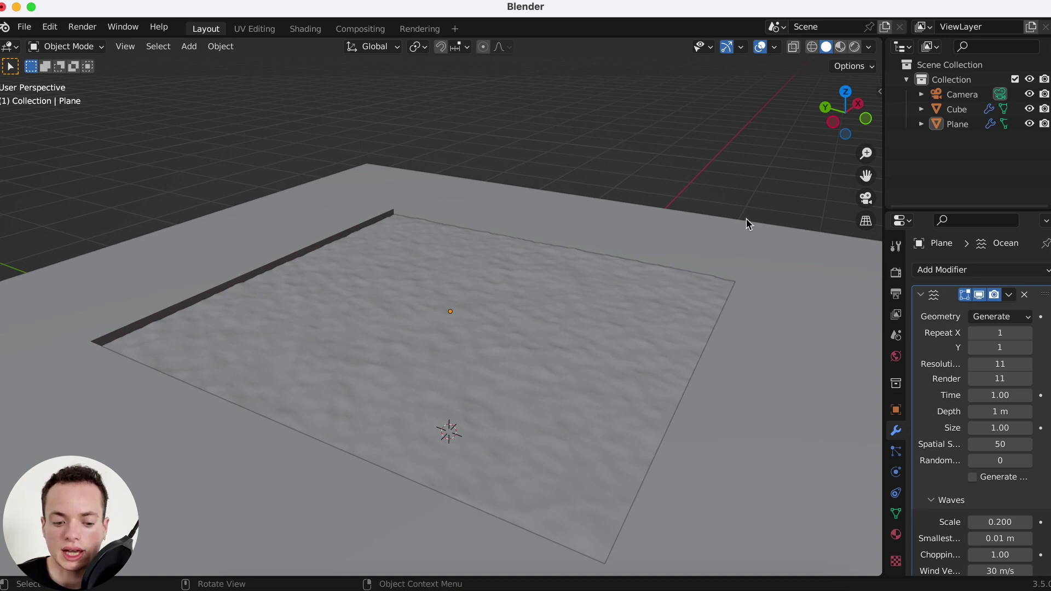
Step: Add a sun light at the centre of the basin and raise it along Z to about 2.95 m
key(shift+a)
mouse_move(730, 405)
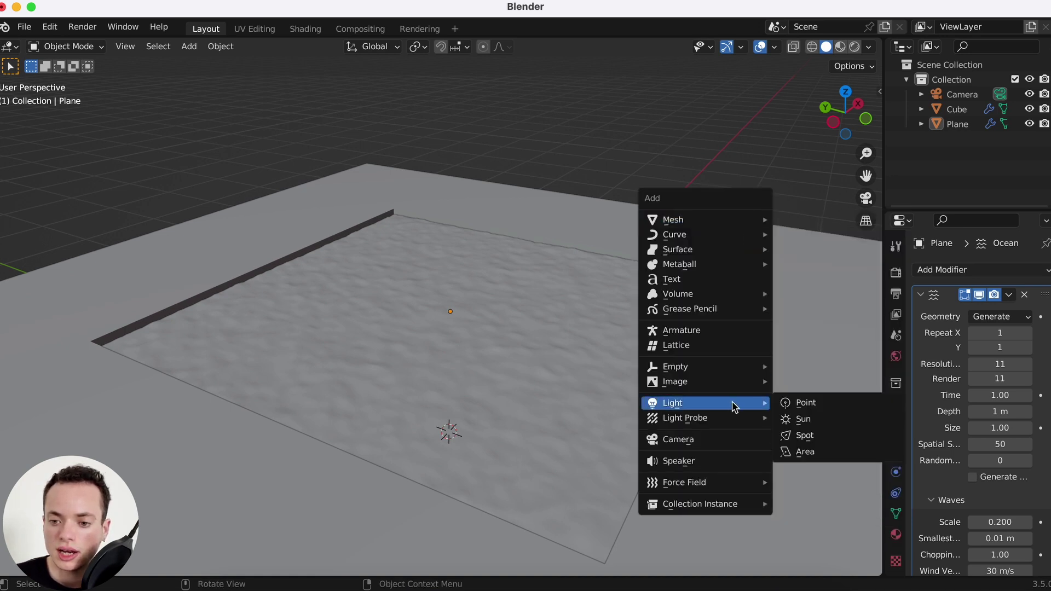
click(822, 425)
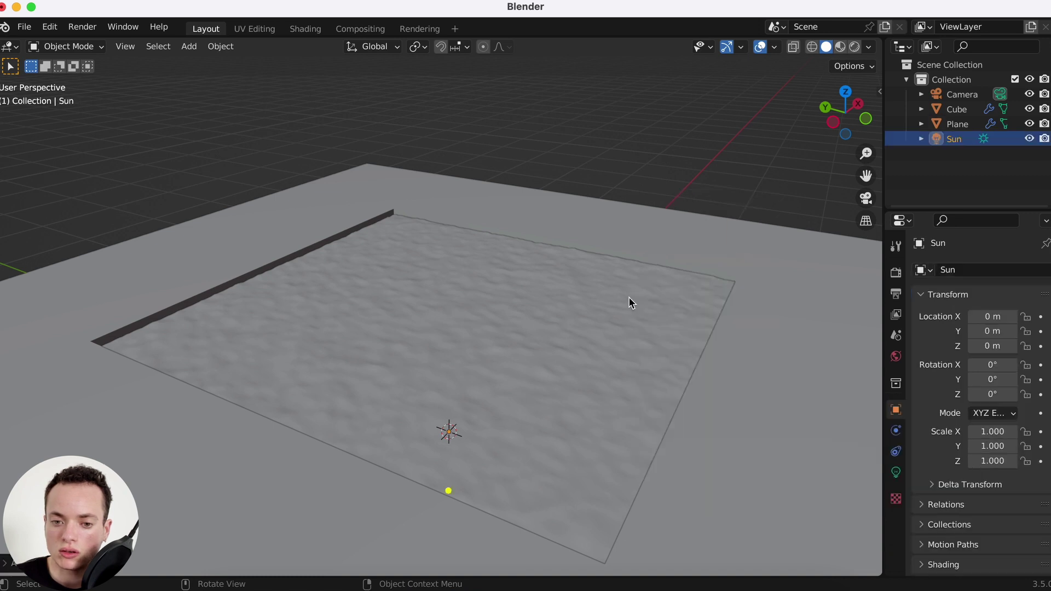
scroll(552, 248, down, 3)
key(g)
key(z)
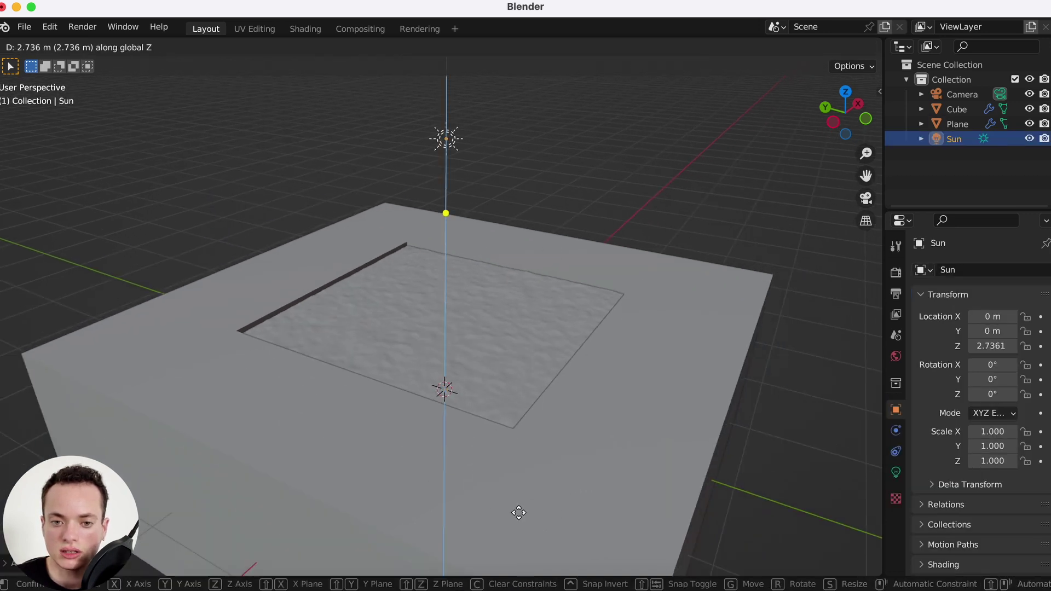
click(520, 491)
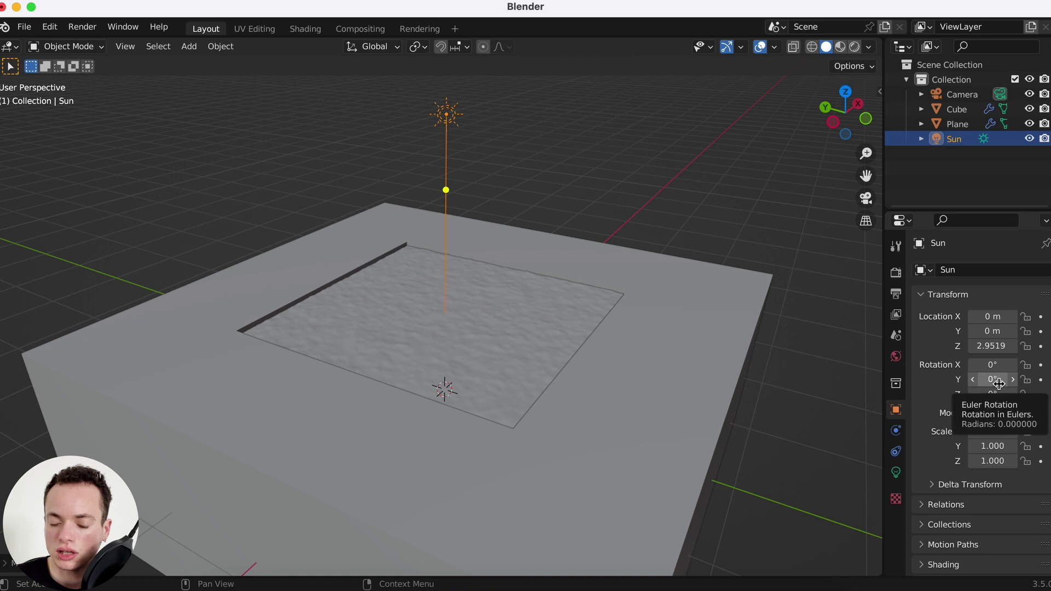
Step: Rotate the sun light to 15.6° around Y so it shines at an angle onto the water
drag(999, 383, 1011, 383)
scroll(435, 284, down, 10)
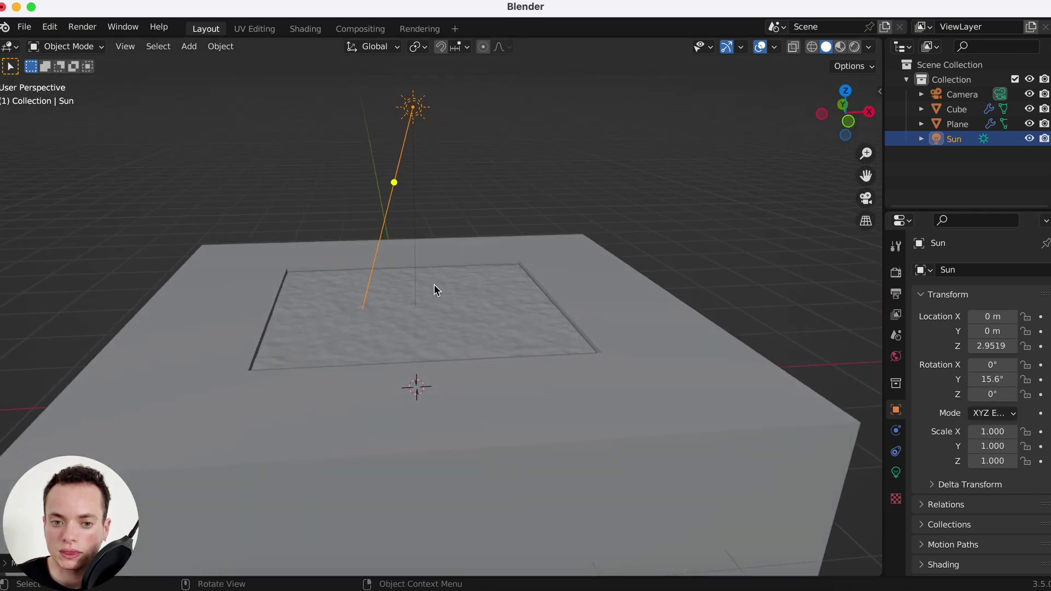
scroll(434, 284, up, 5)
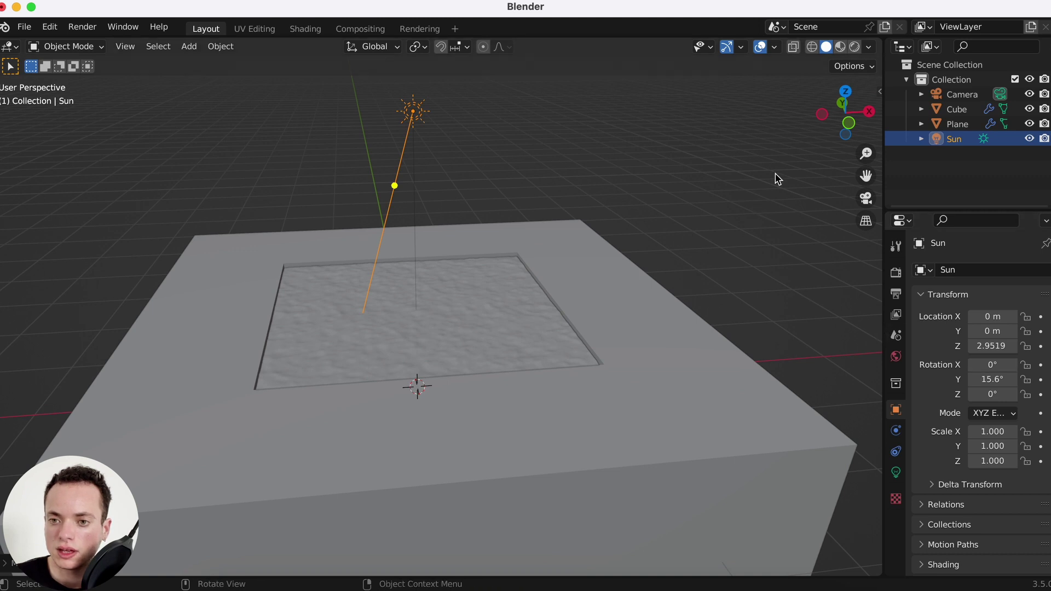
Step: Switch the viewport to rendered shading, check the render engine choice while keeping Cycles, and view the water surface up close
click(856, 49)
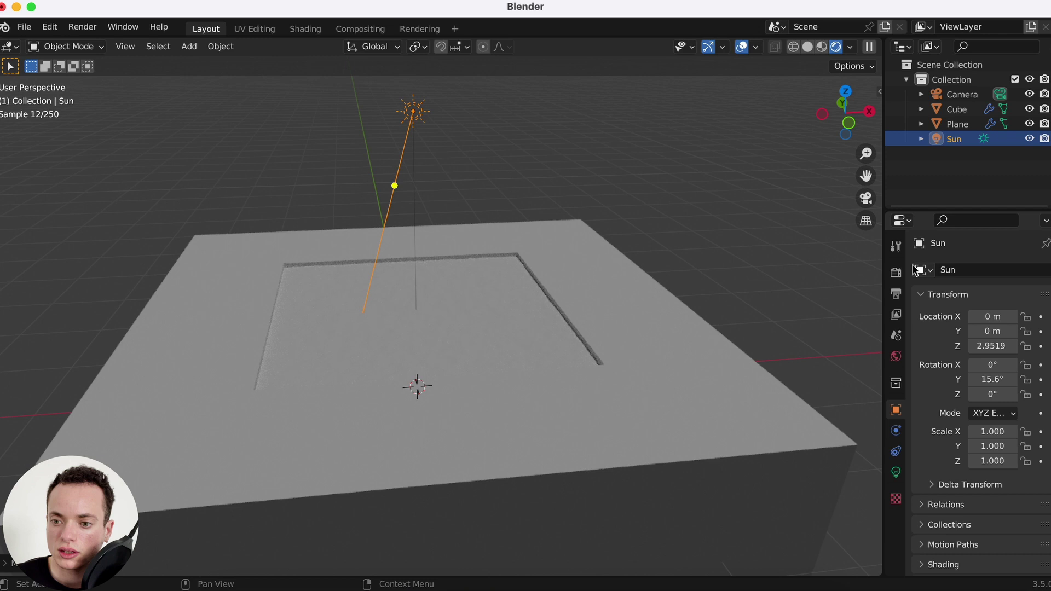
click(896, 274)
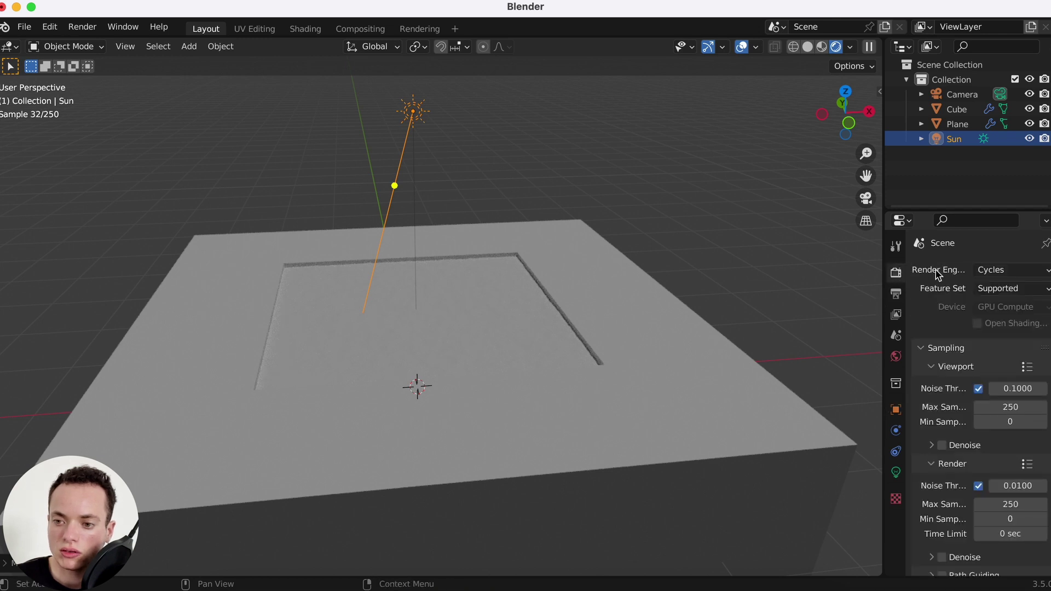
click(1006, 270)
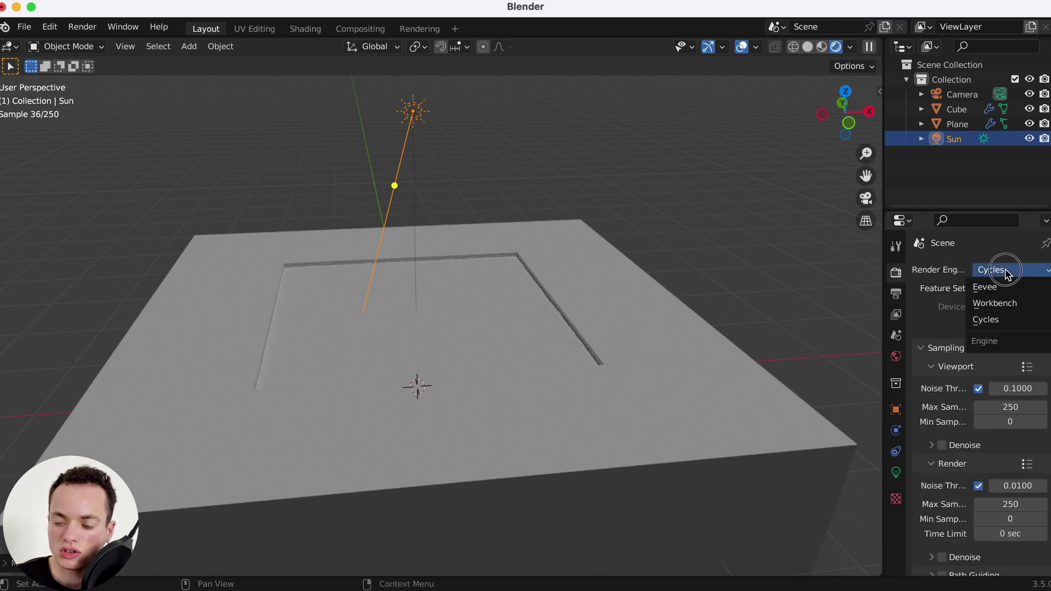
click(669, 251)
scroll(531, 285, up, 5)
scroll(531, 285, up, 5)
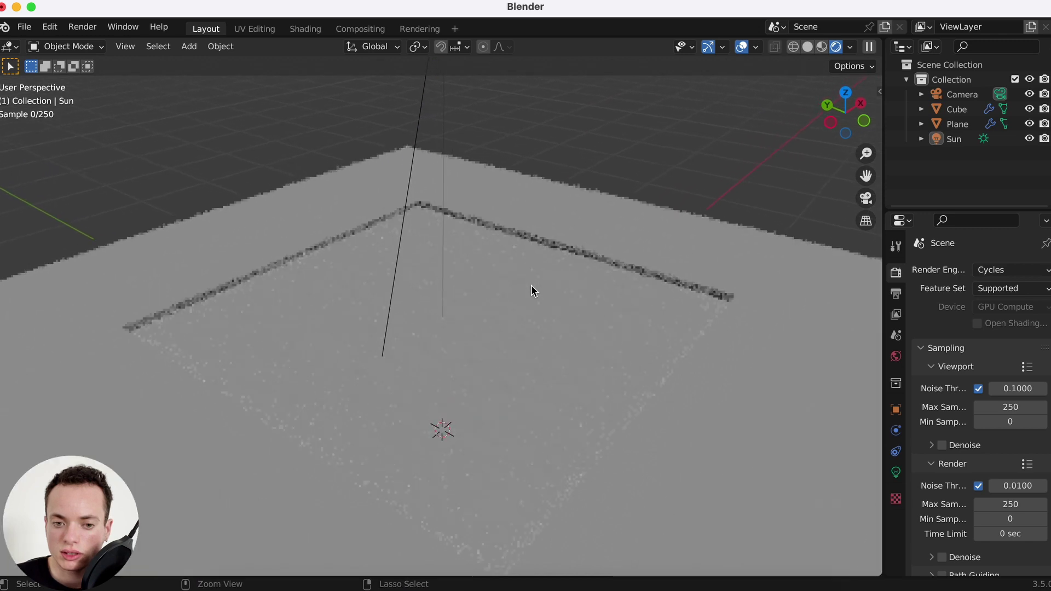
Step: Try a strength of 10 on the sun light and settle on a strength of 5
click(955, 141)
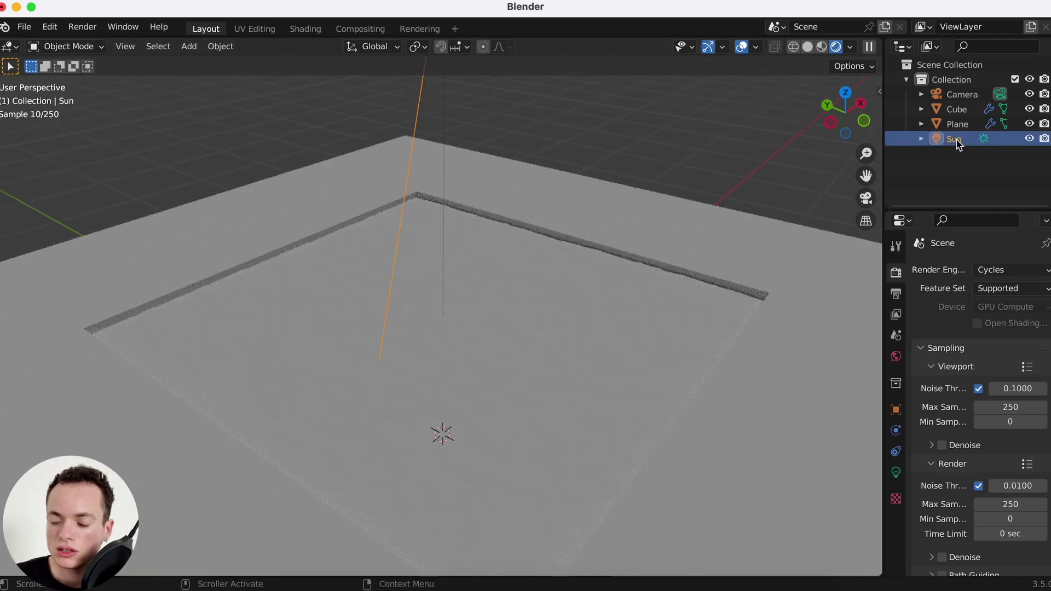
click(897, 472)
click(997, 373)
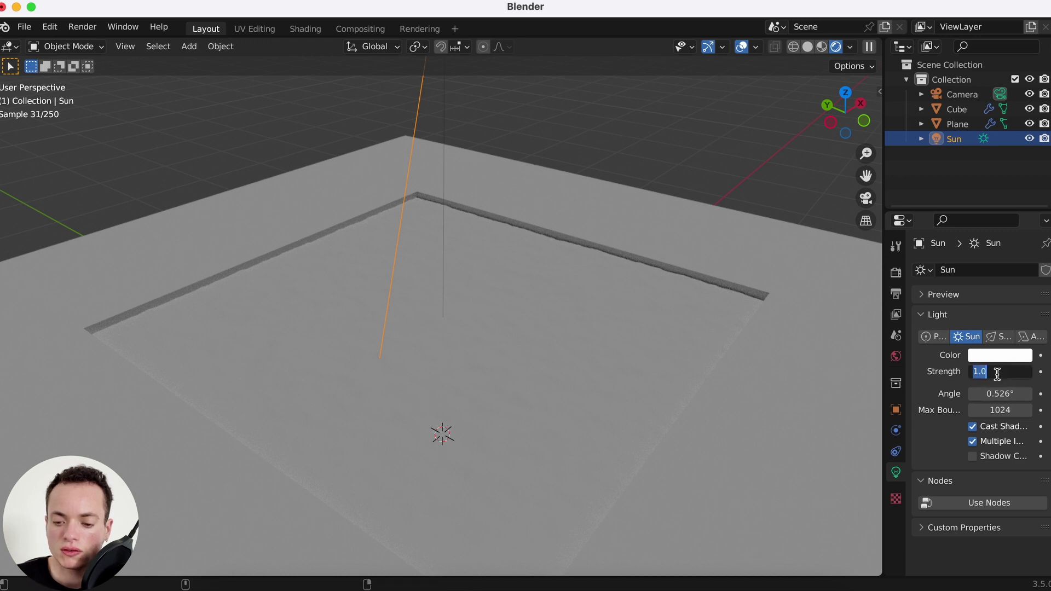
text(10)
key(Return)
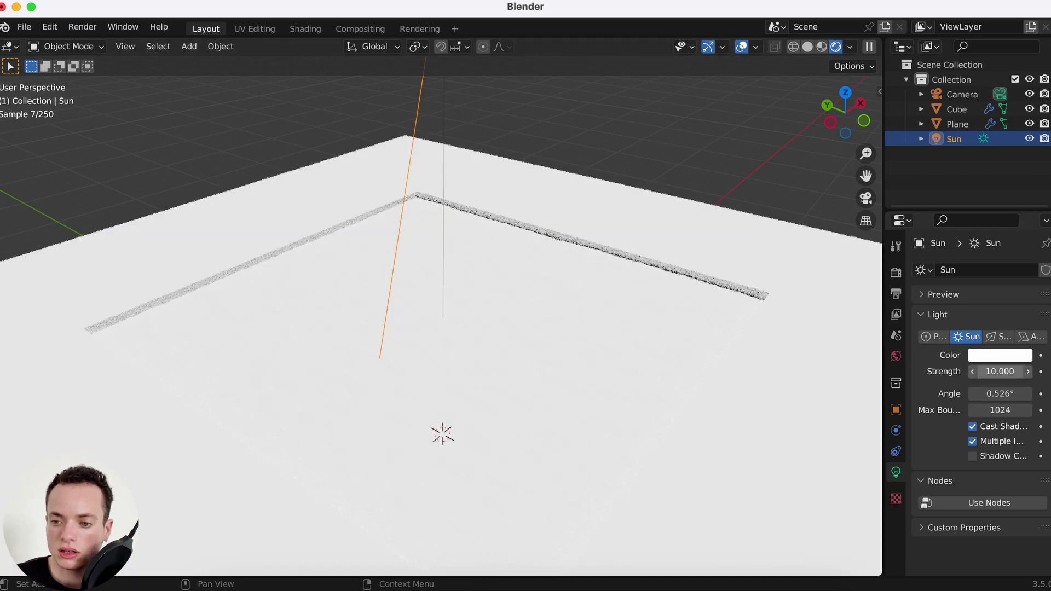
click(997, 373)
text(5)
key(Return)
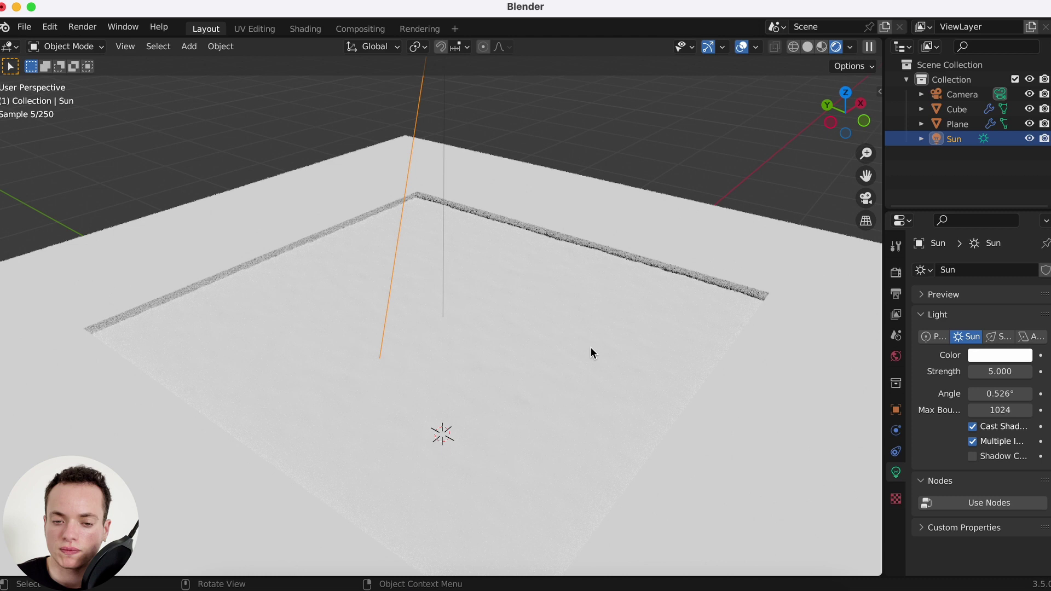
Step: Give the water plane a new material and set its roughness to 0
scroll(590, 347, up, 2)
click(589, 347)
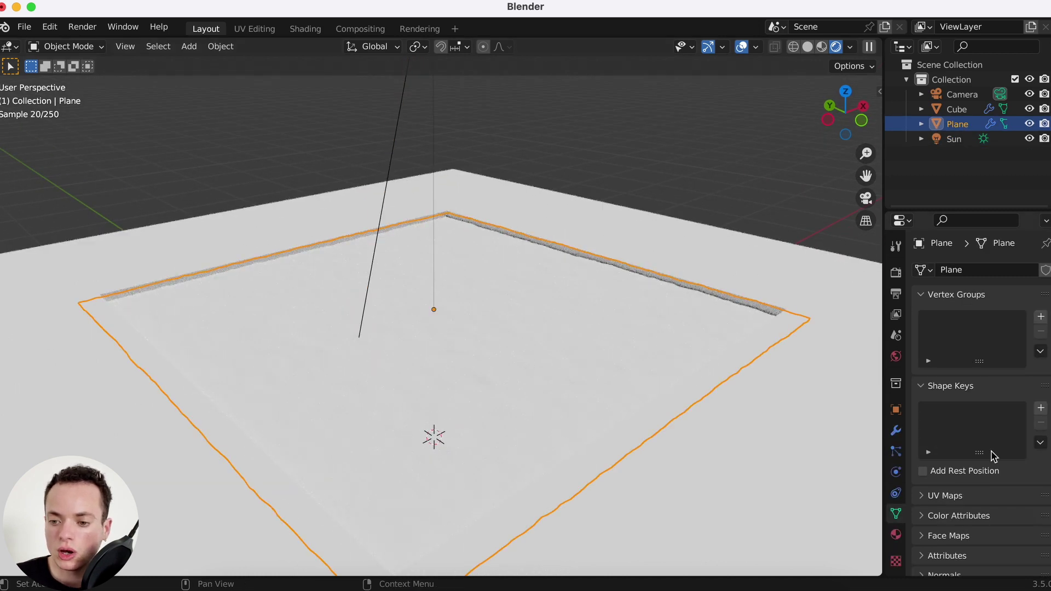
click(896, 536)
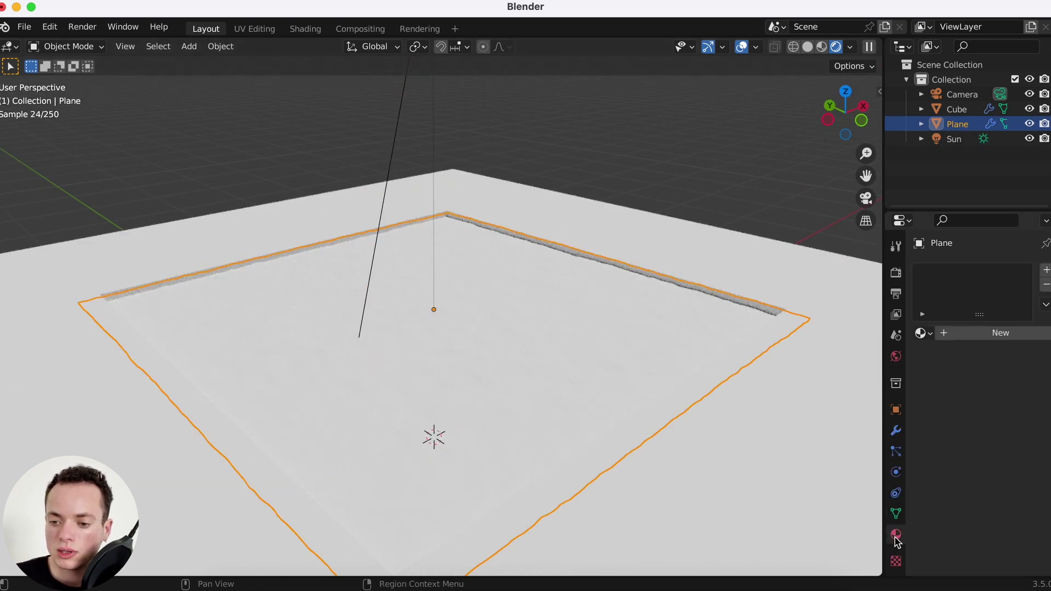
click(983, 335)
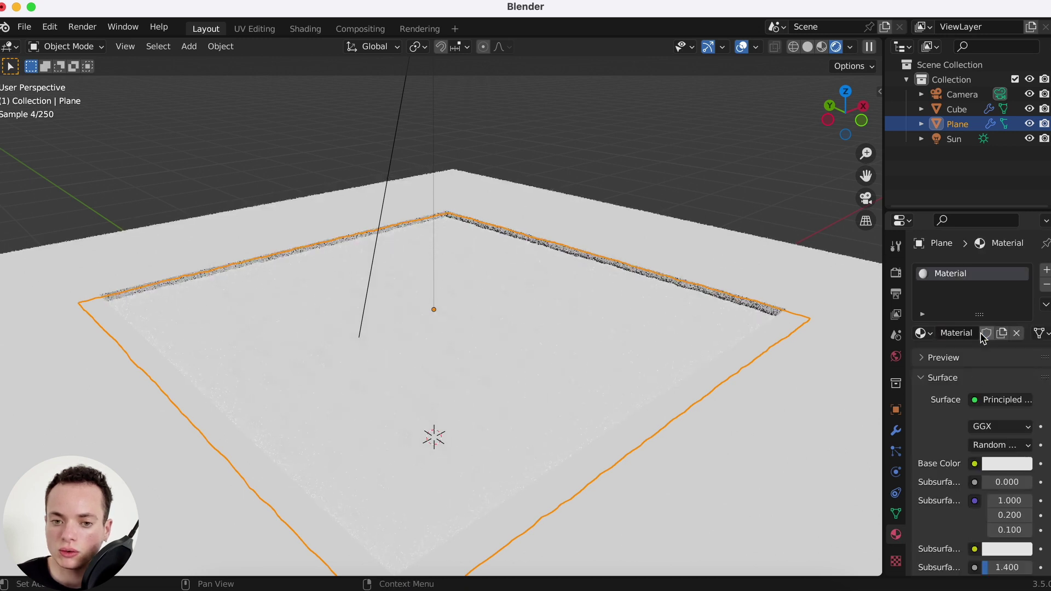
scroll(931, 441, down, 5)
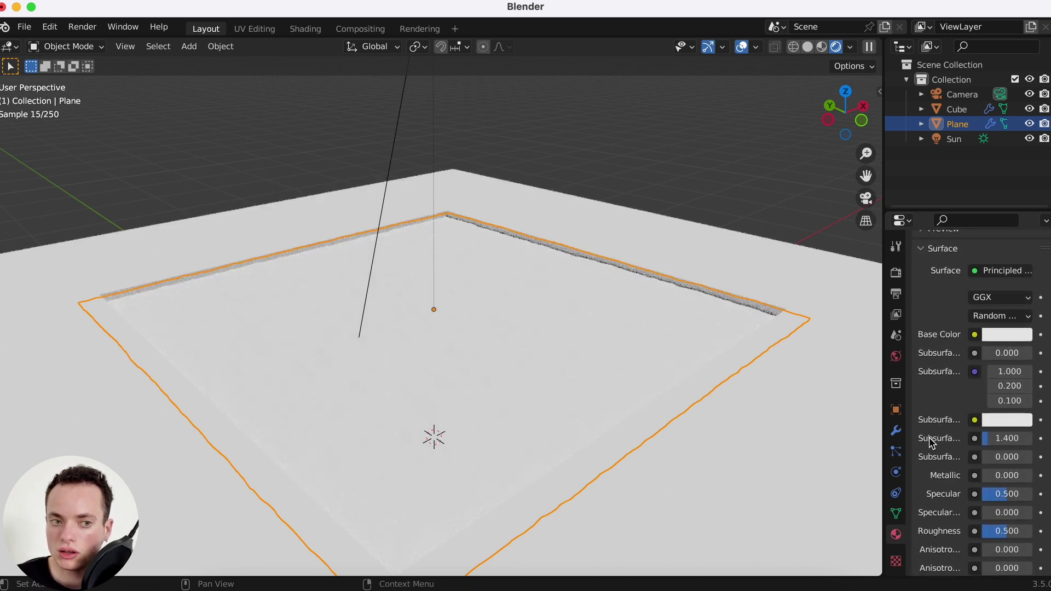
scroll(931, 442, down, 3)
scroll(931, 441, down, 4)
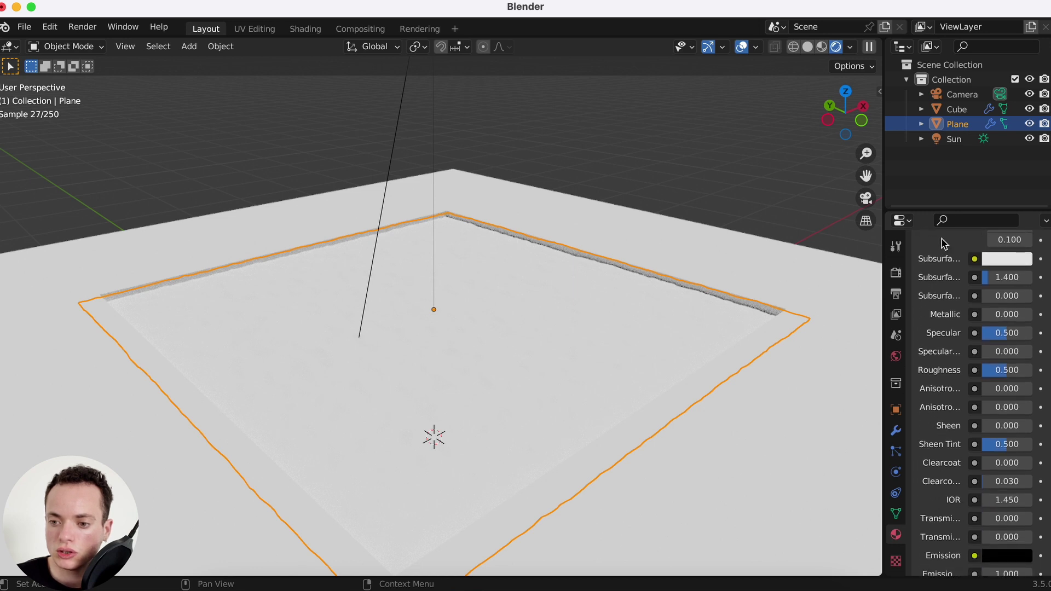
drag(1016, 374, 985, 376)
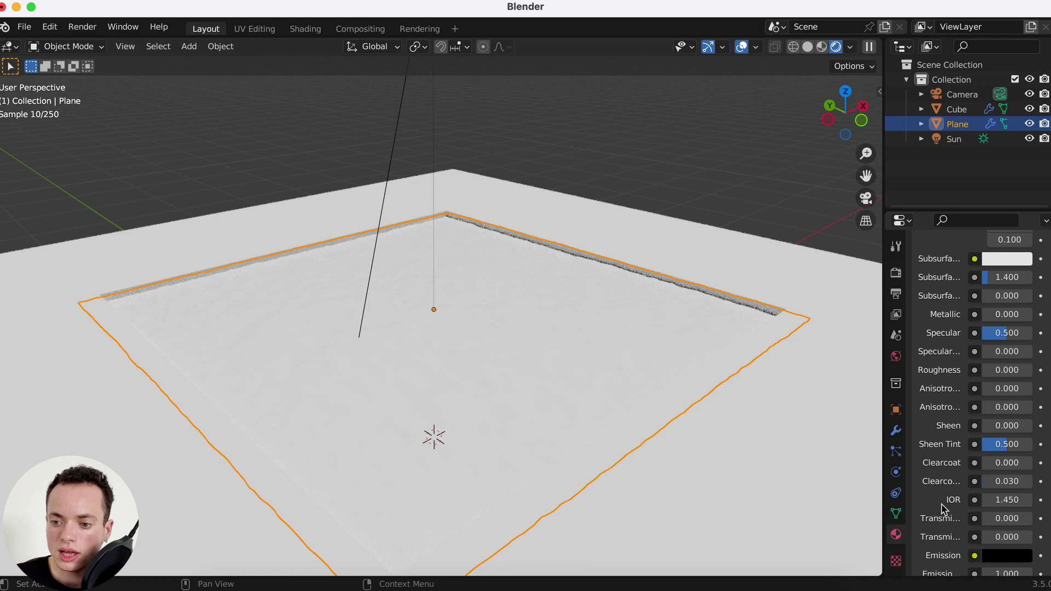
Step: Set the water material's transmission to 1 and its IOR to 1.333
scroll(947, 509, down, 2)
click(1008, 471)
text(1)
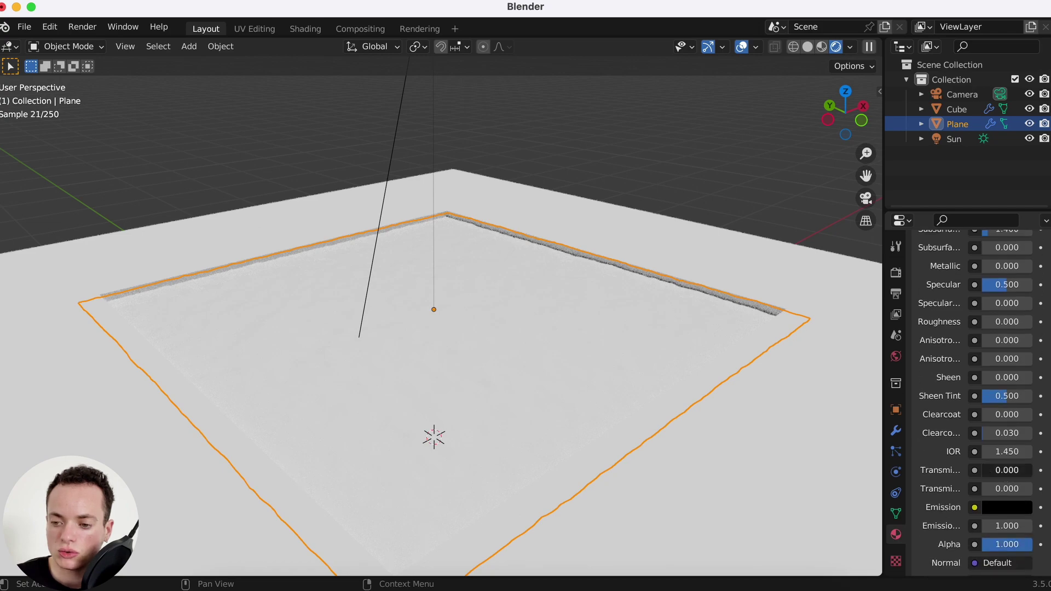
key(Return)
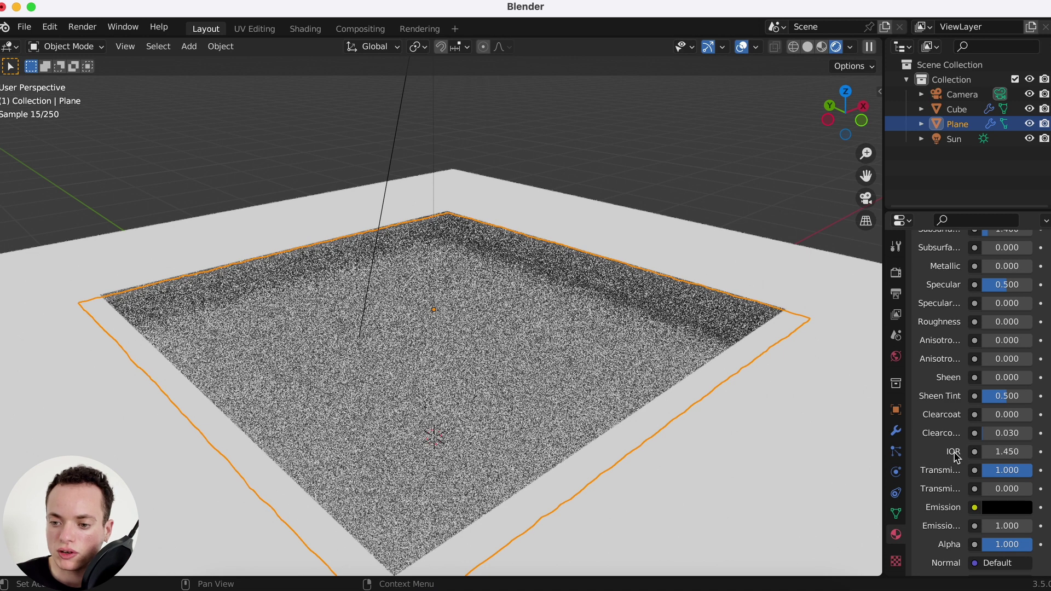
click(1007, 452)
text(1)
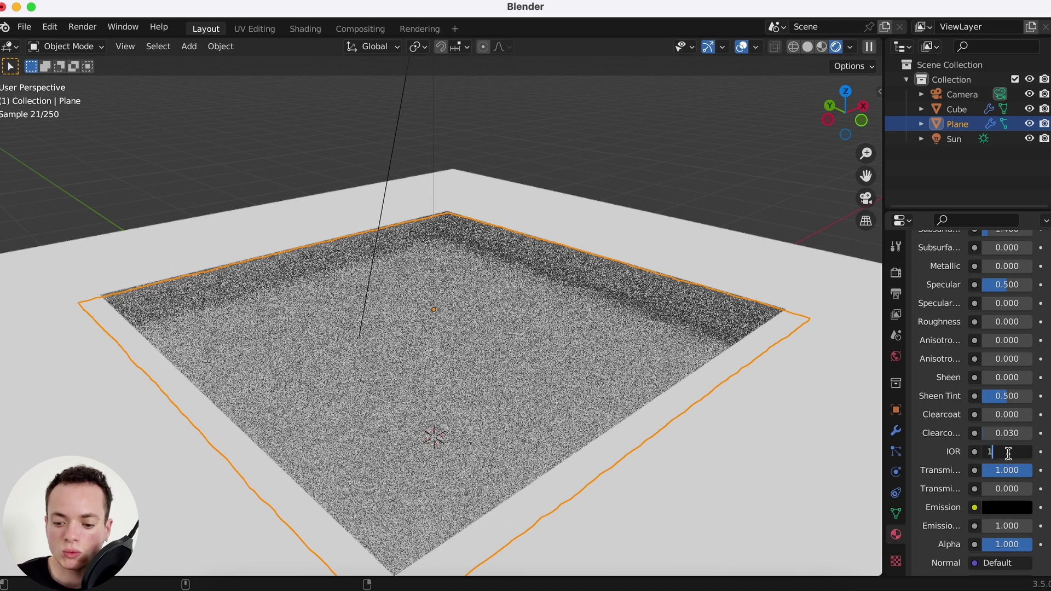
text(.333)
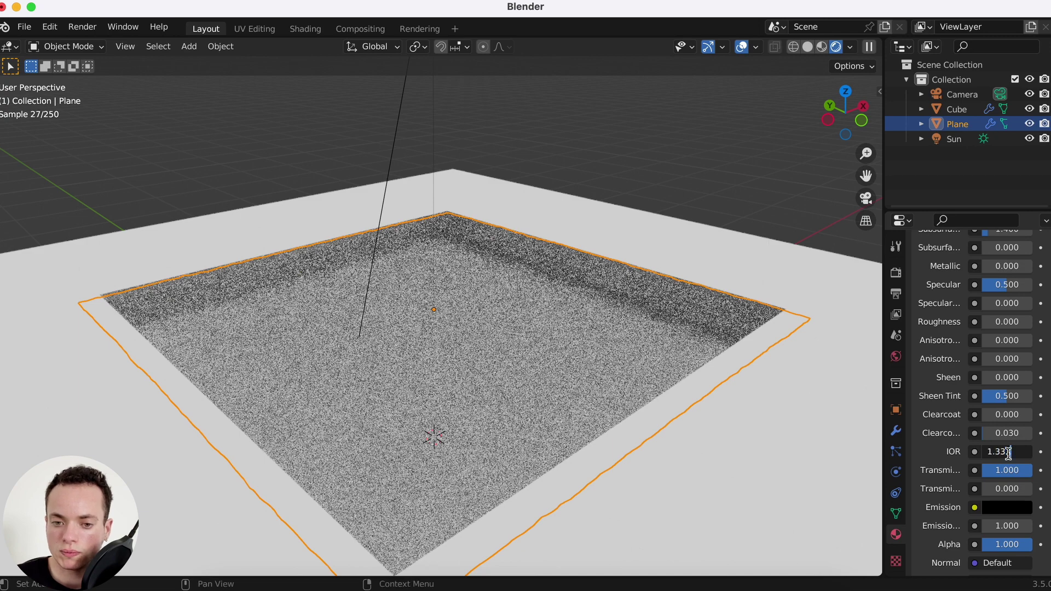
key(Return)
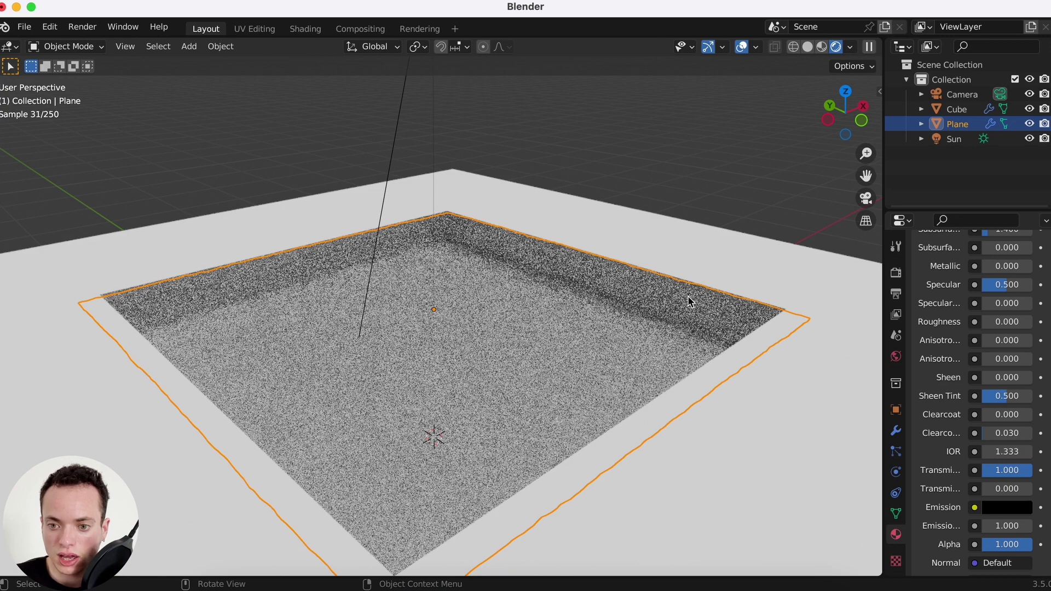
Step: Tint the water material's base color a very pale cyan blue
click(734, 193)
scroll(604, 267, up, 2)
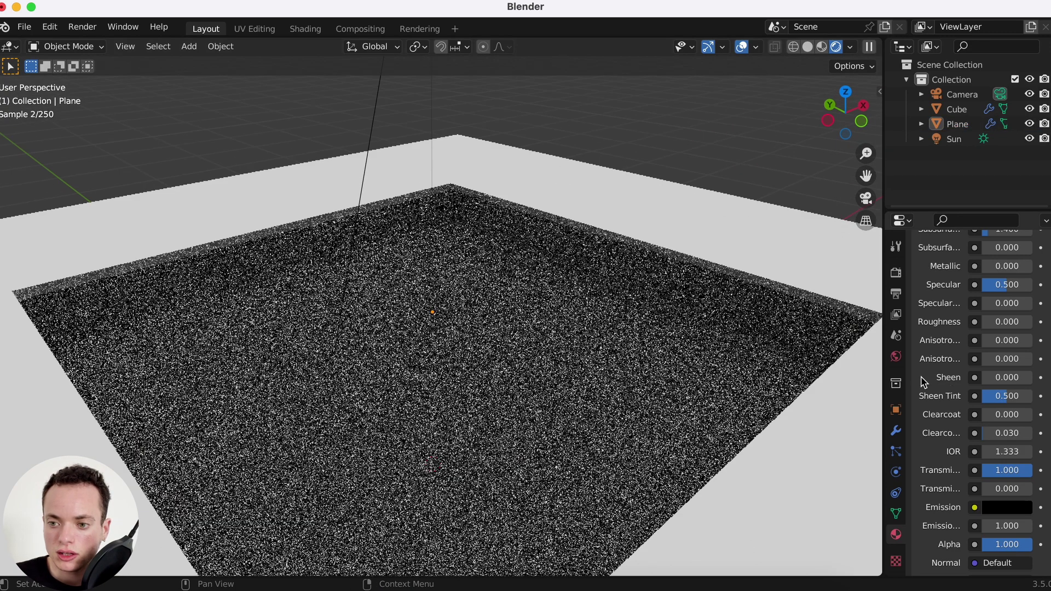
scroll(915, 378, up, 10)
scroll(920, 372, up, 3)
scroll(959, 420, down, 3)
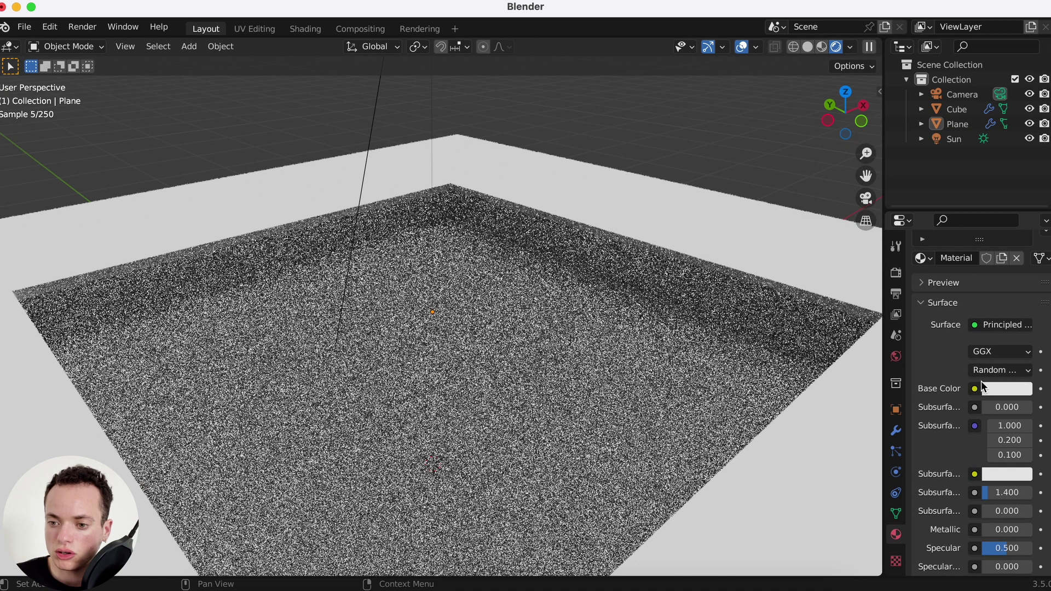
click(1009, 393)
drag(957, 241, 956, 225)
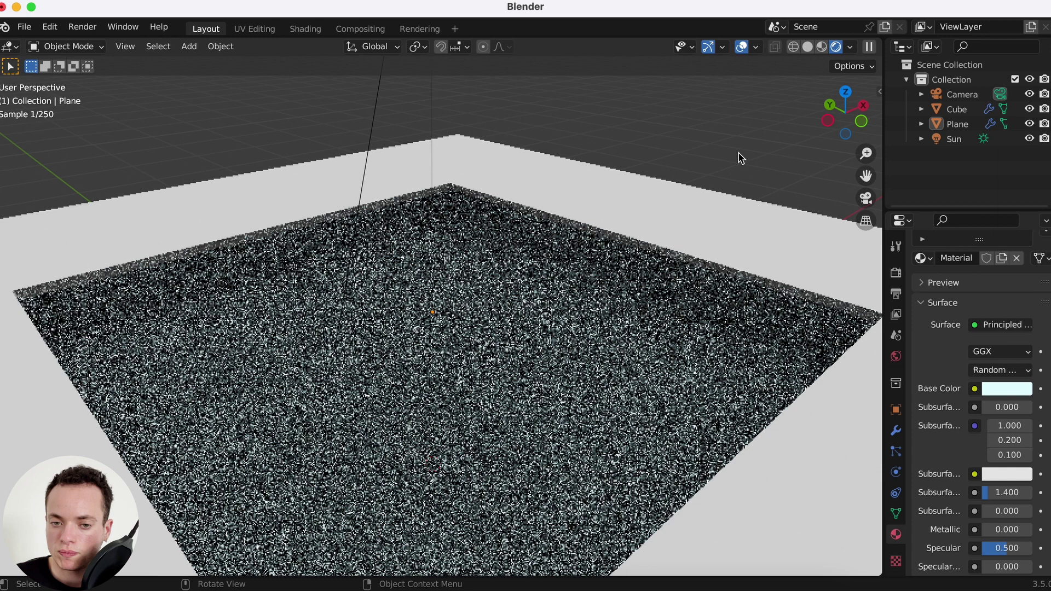
Step: Enable nodes on the sun light and drive its emission color with a Blackbody temperature of 5400
scroll(741, 157, down, 5)
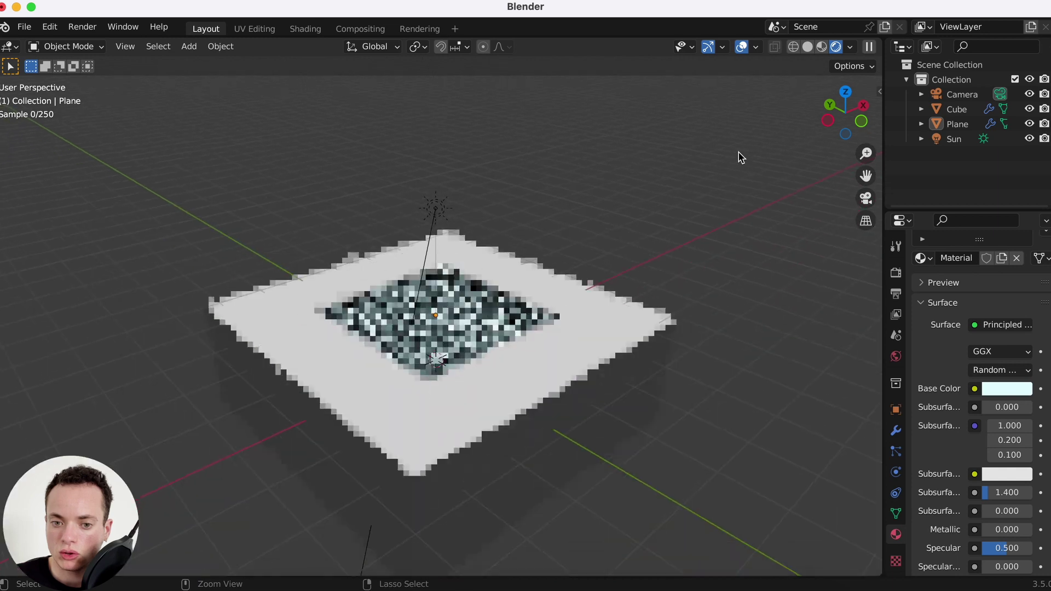
click(440, 213)
scroll(524, 253, up, 3)
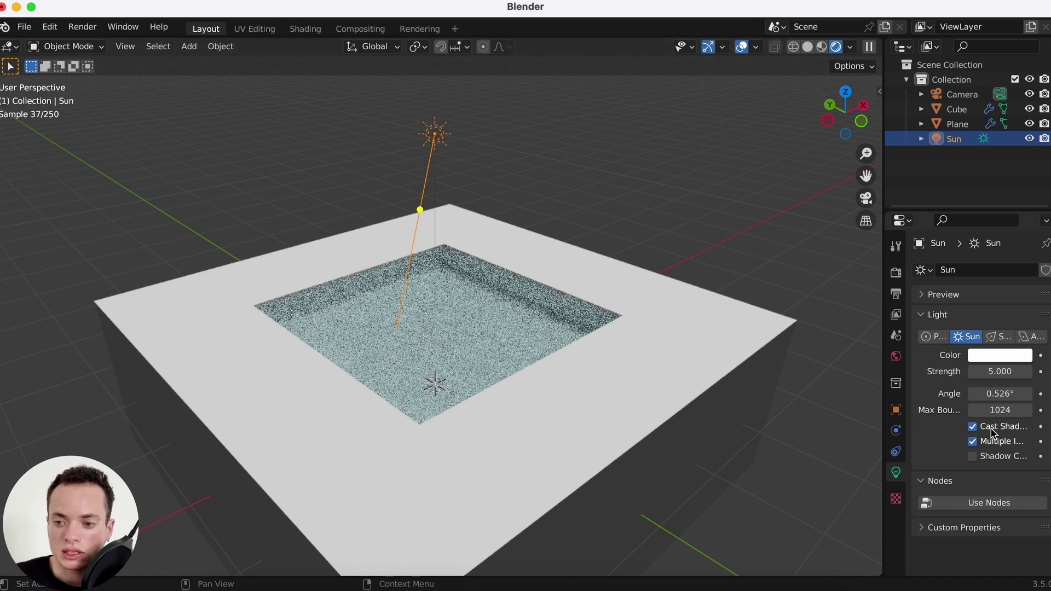
click(997, 504)
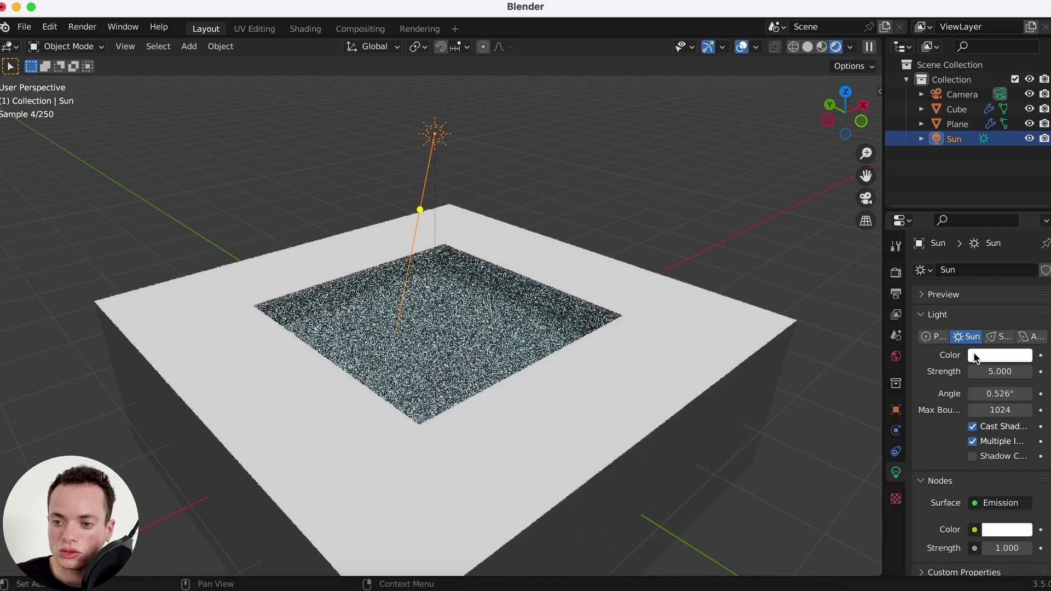
scroll(976, 358, down, 1)
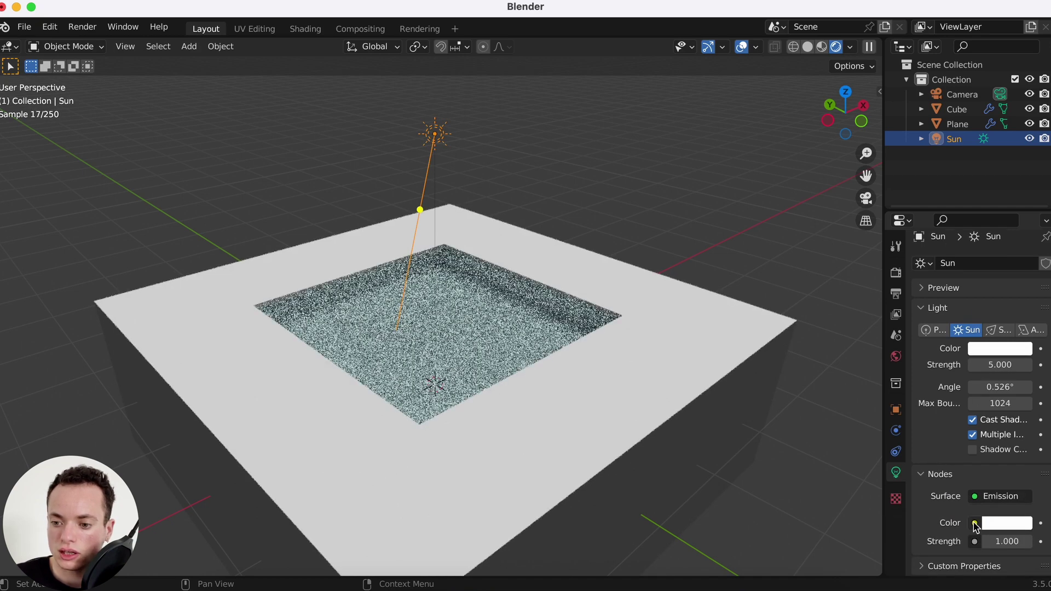
click(975, 524)
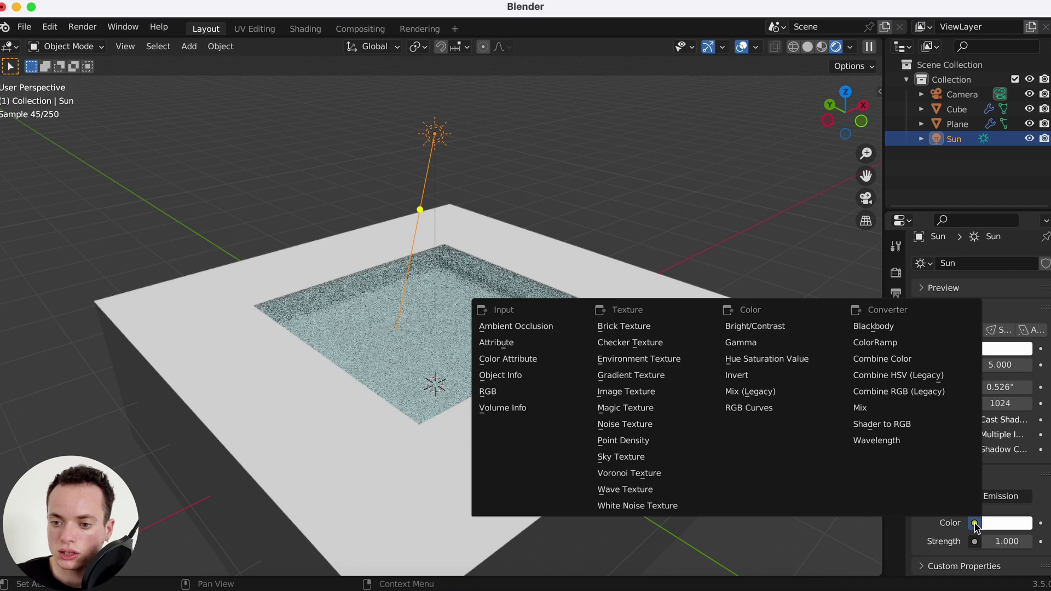
click(877, 328)
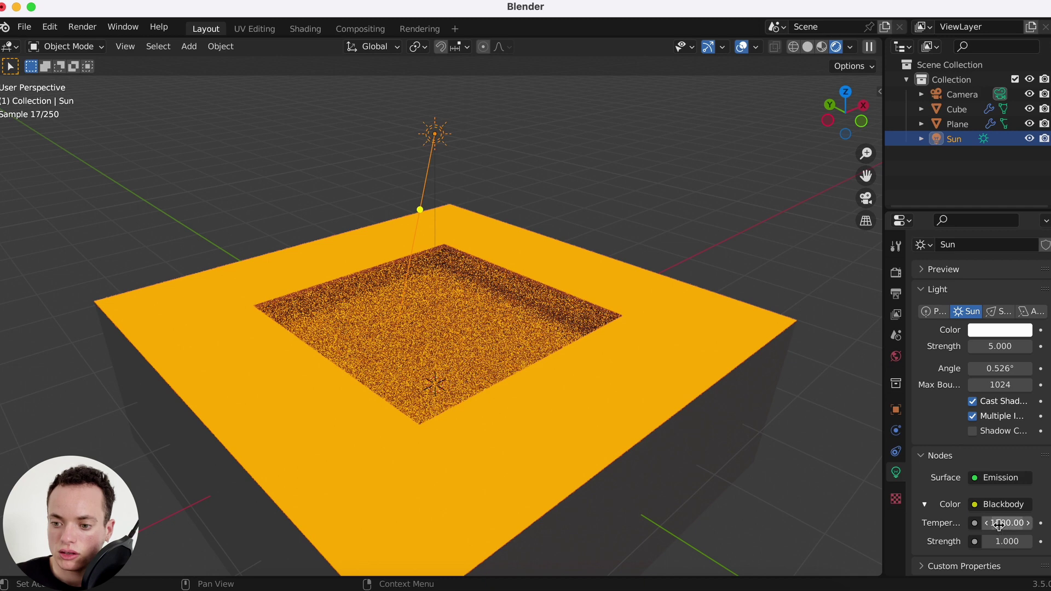
click(1000, 524)
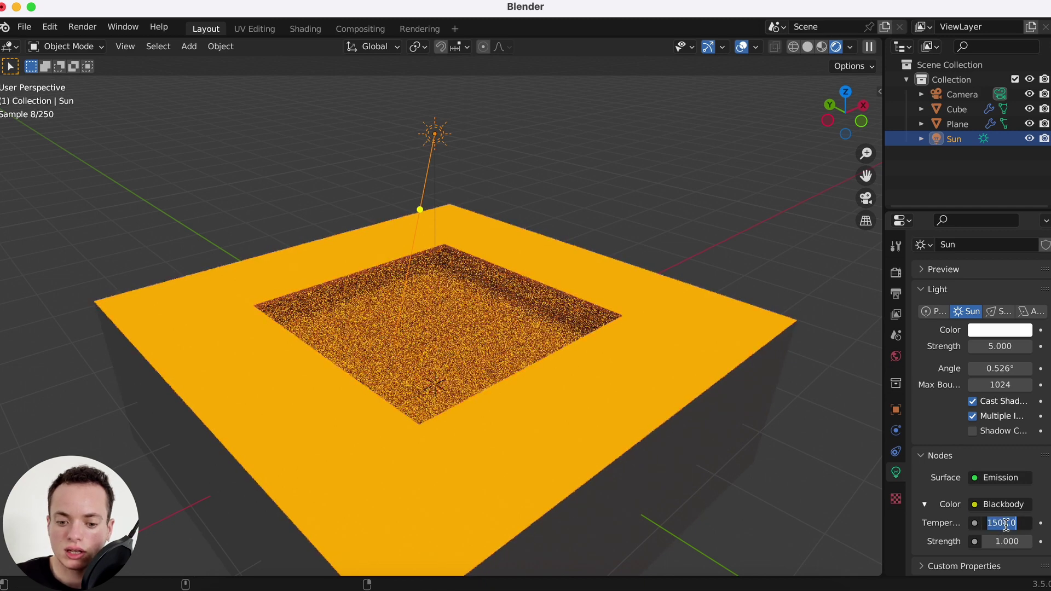
text(5400)
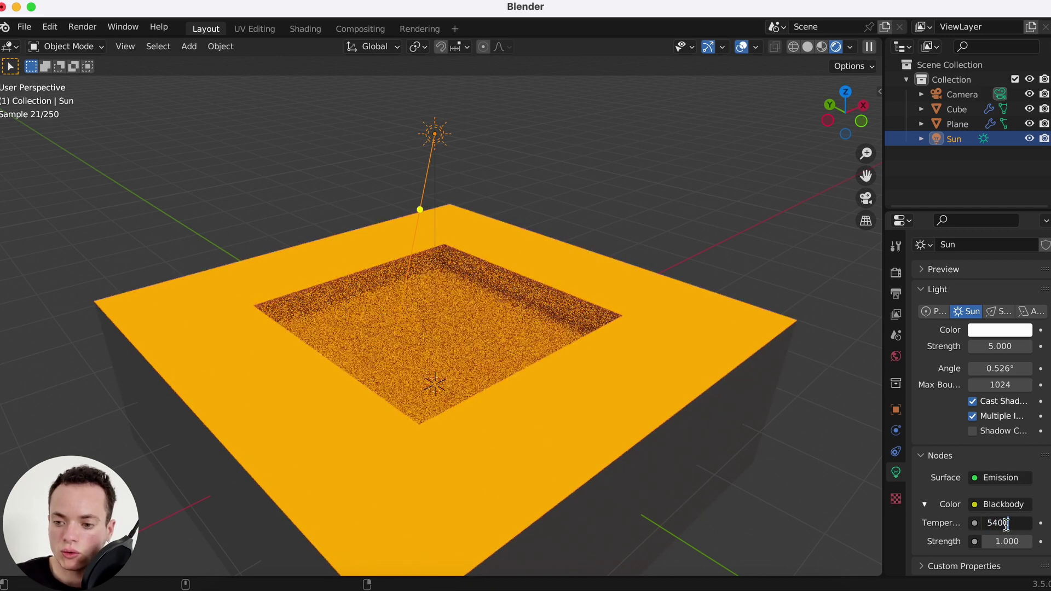
key(Return)
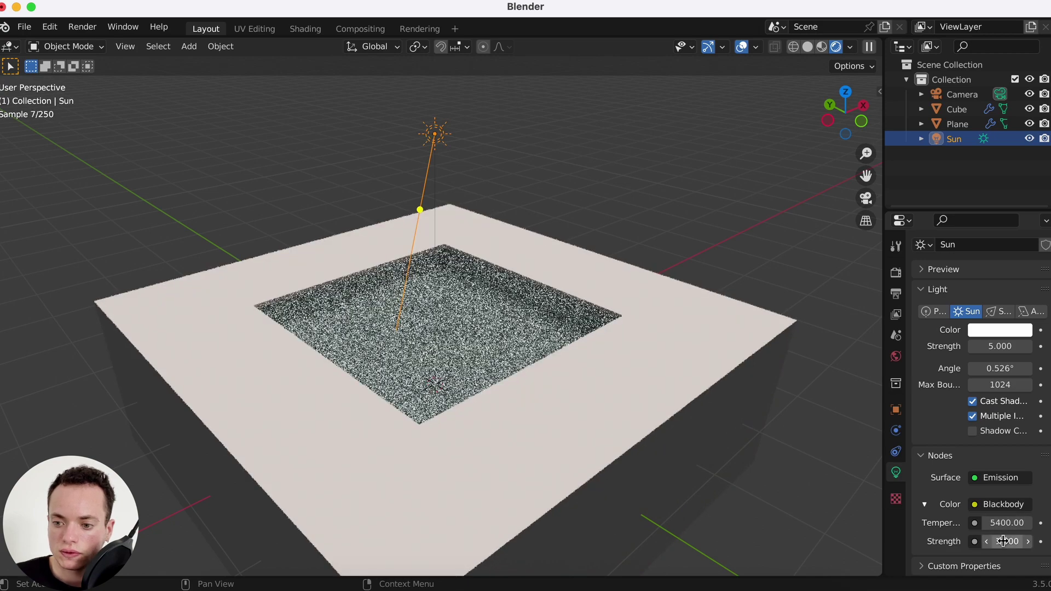
Step: Check the warmer light on the water up close, and select the basin block
scroll(681, 382, up, 1)
scroll(681, 382, up, 1)
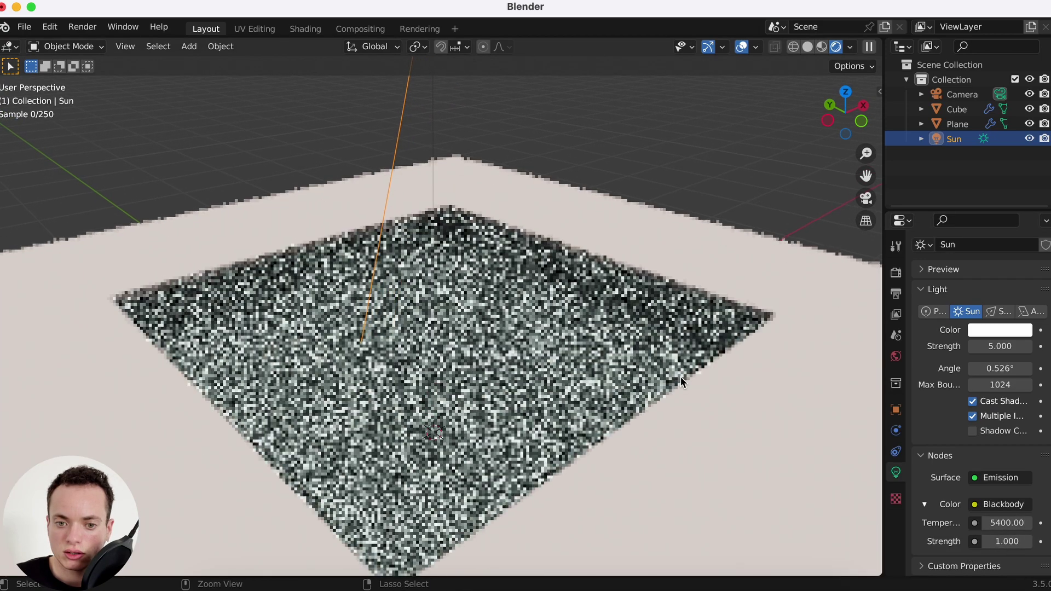
scroll(682, 382, down, 1)
click(587, 314)
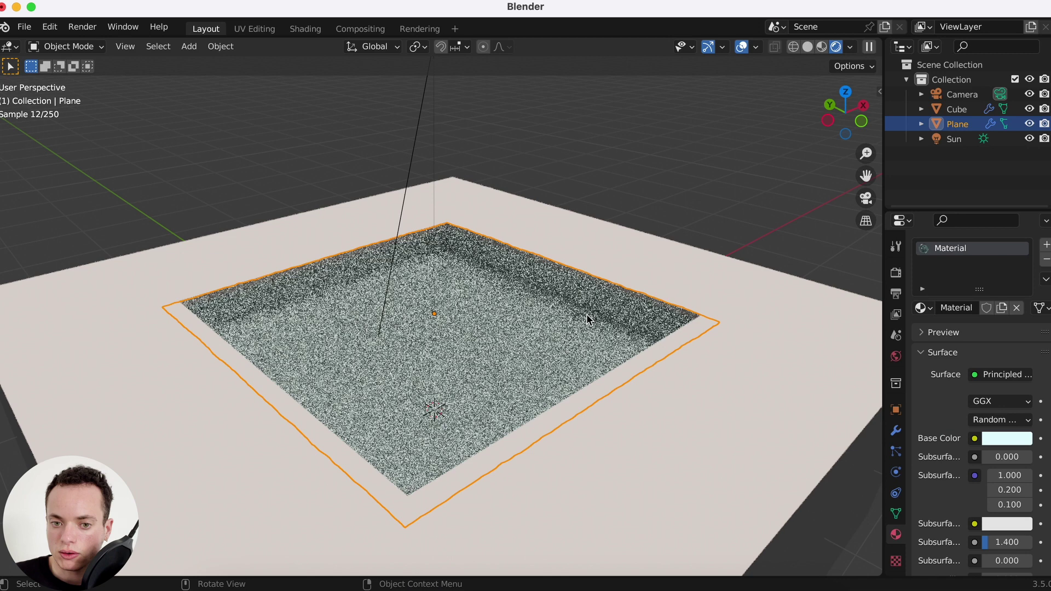
click(774, 351)
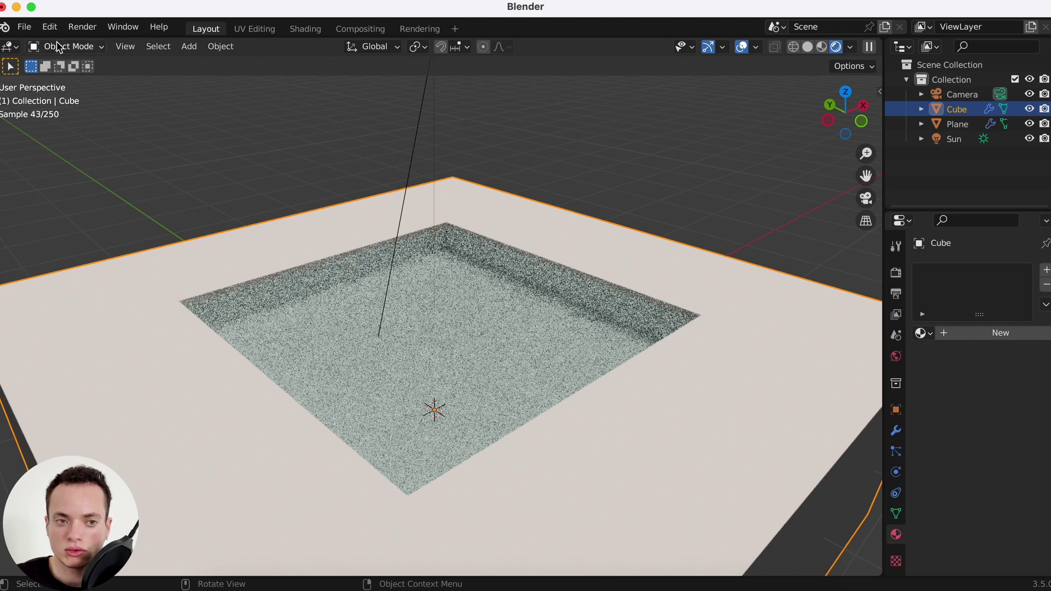
Step: Save the project to the Desktop as pool
click(24, 27)
click(65, 124)
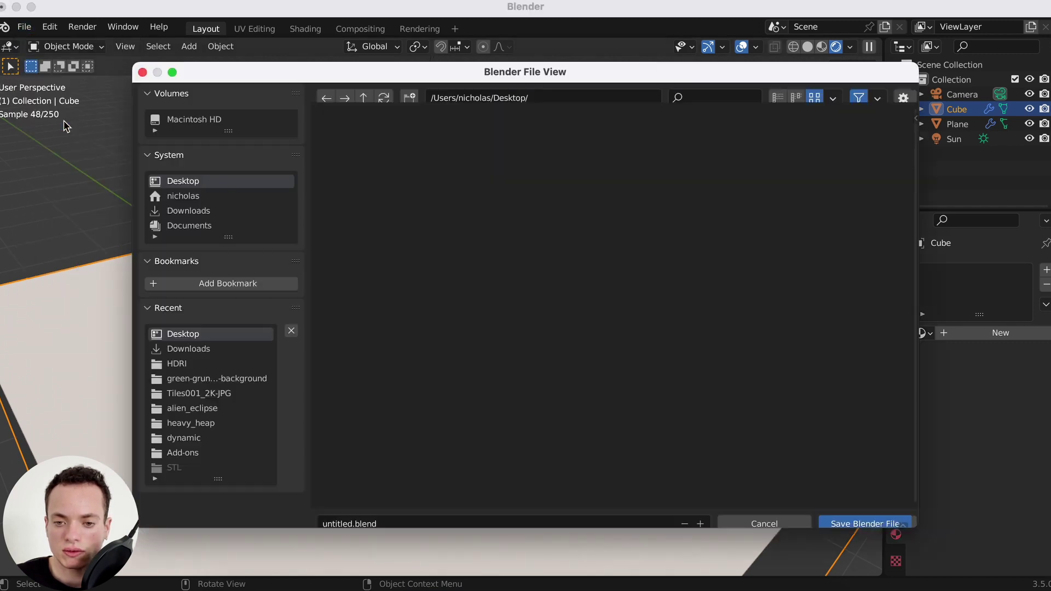
click(411, 512)
text(pool)
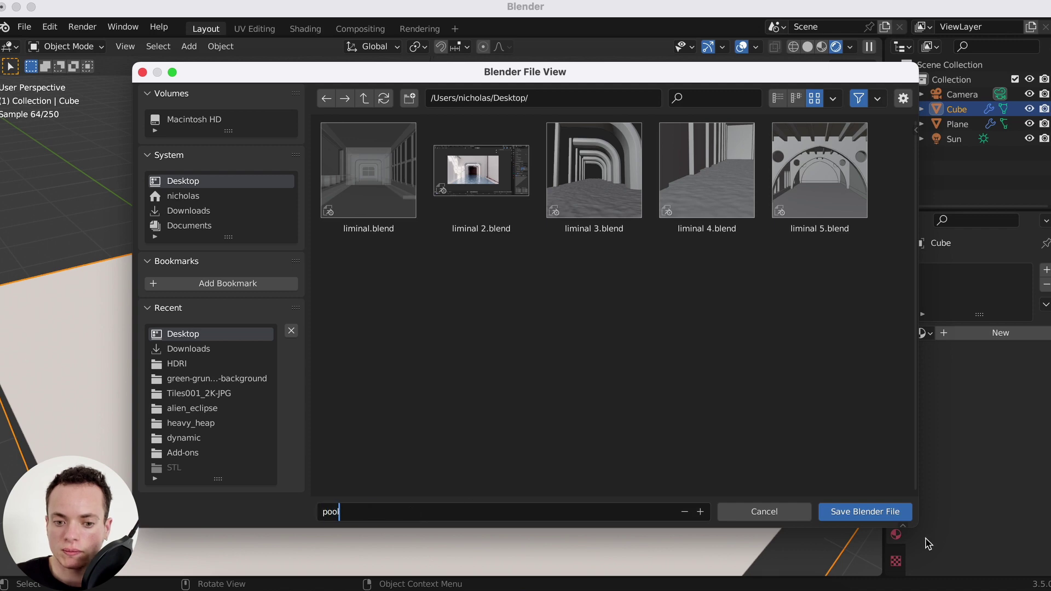
click(877, 512)
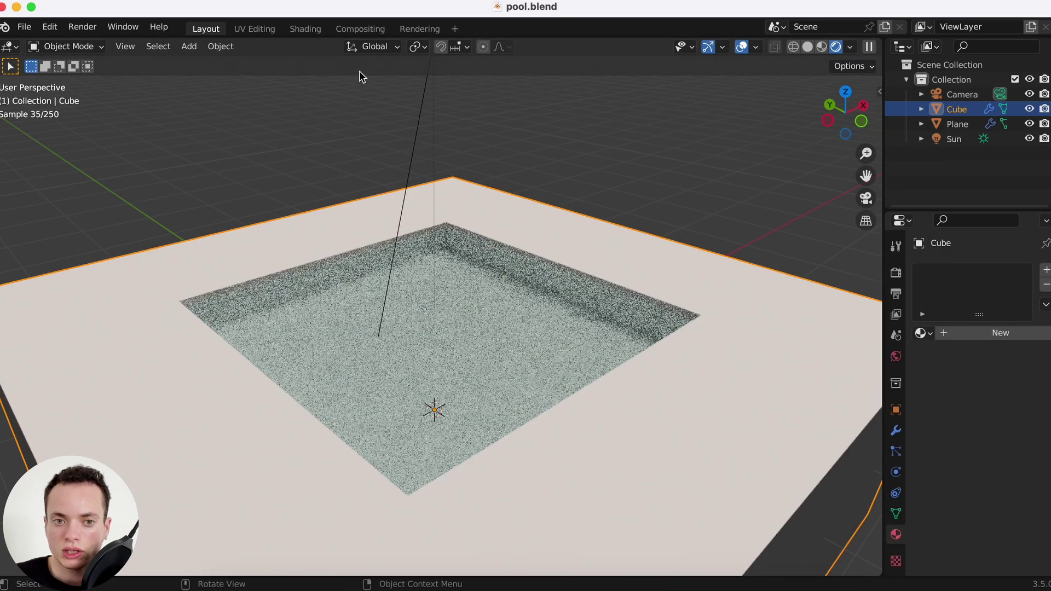
Step: Switch to the Shading workspace and create a new material for the basin block
click(305, 29)
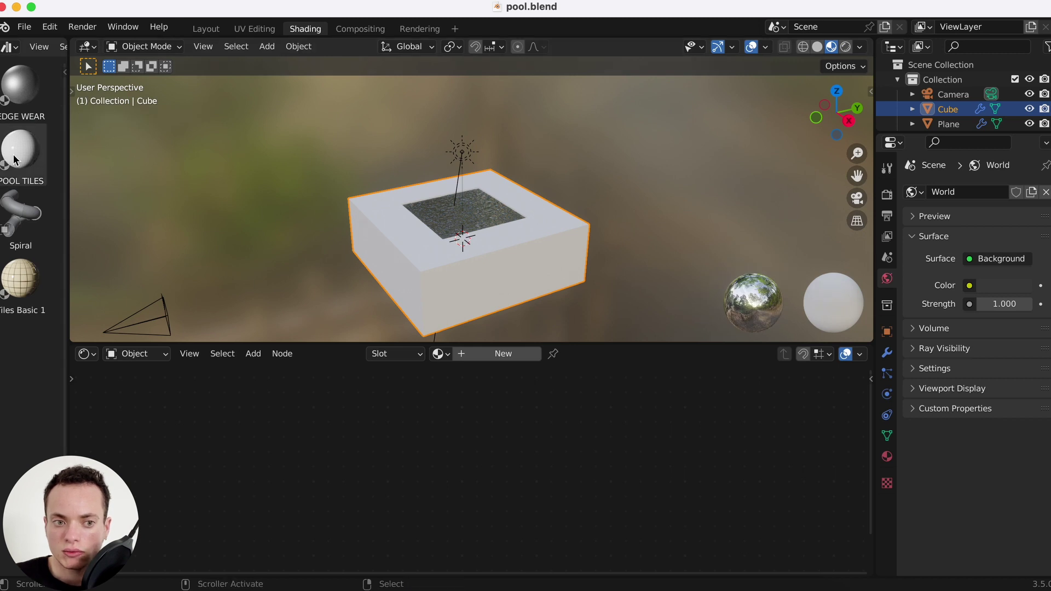
scroll(547, 267, up, 4)
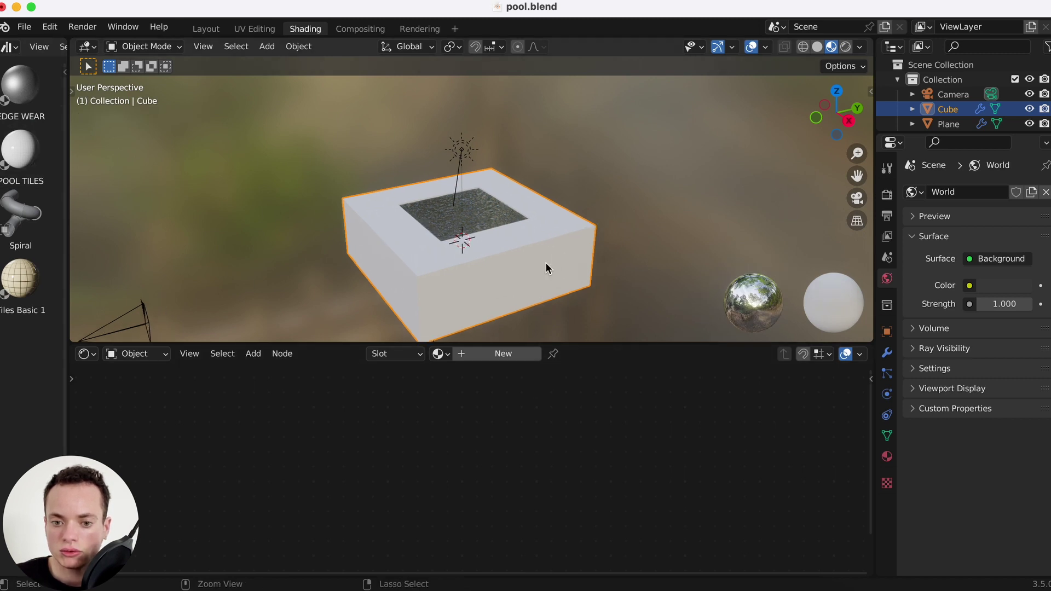
scroll(546, 268, up, 5)
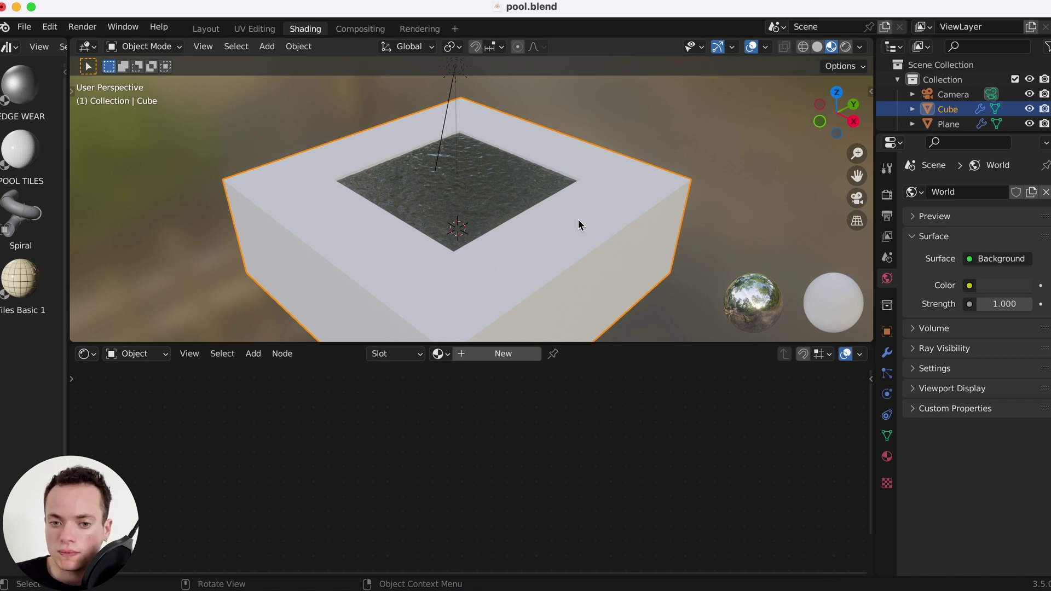
scroll(578, 219, up, 5)
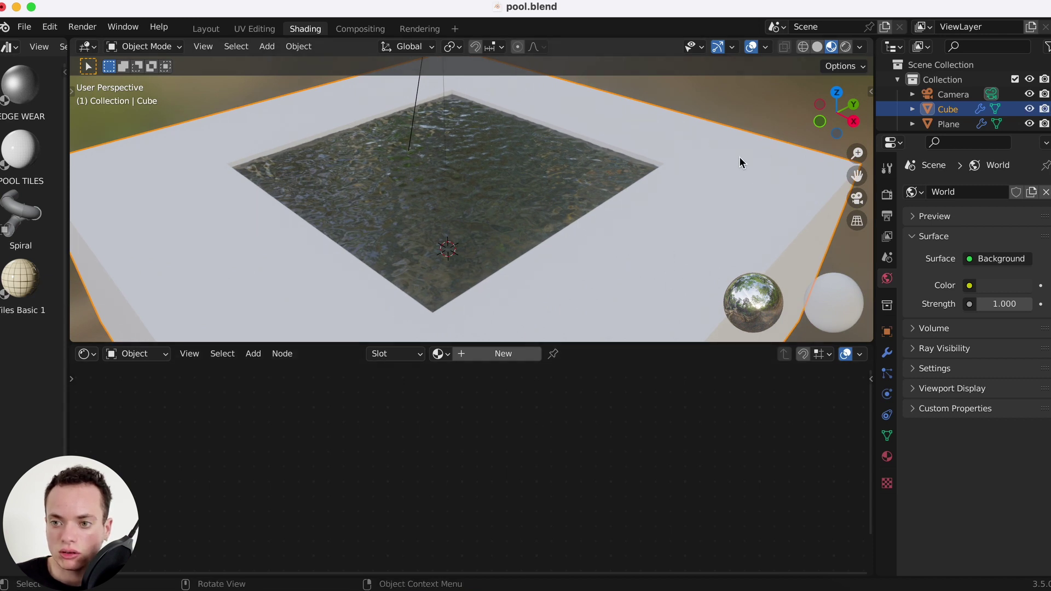
click(501, 353)
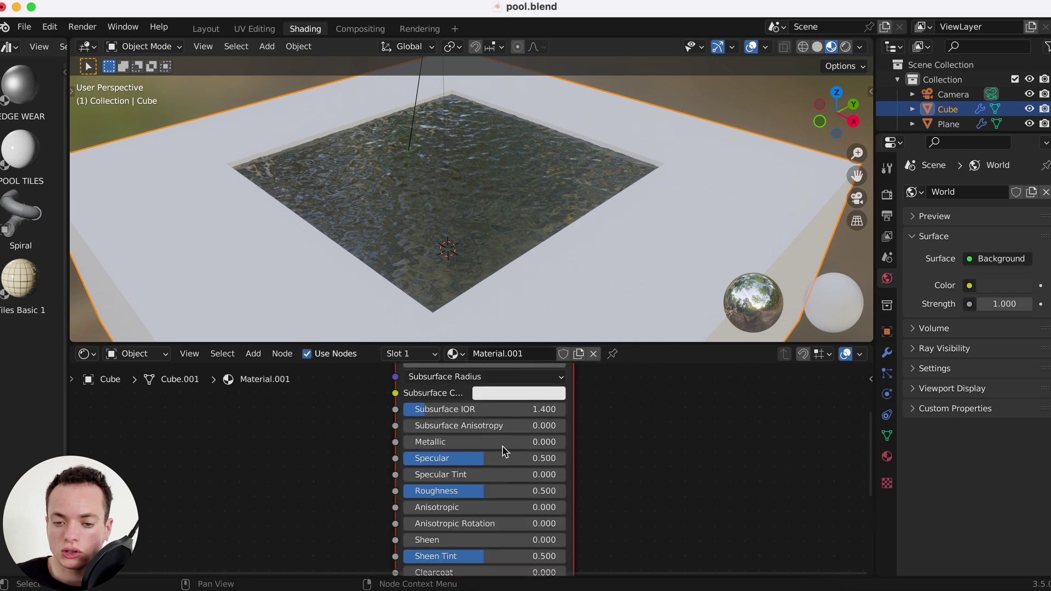
Step: Check in the preferences' add-ons that Node Wrangler is enabled, searching for "node"
click(50, 27)
click(110, 237)
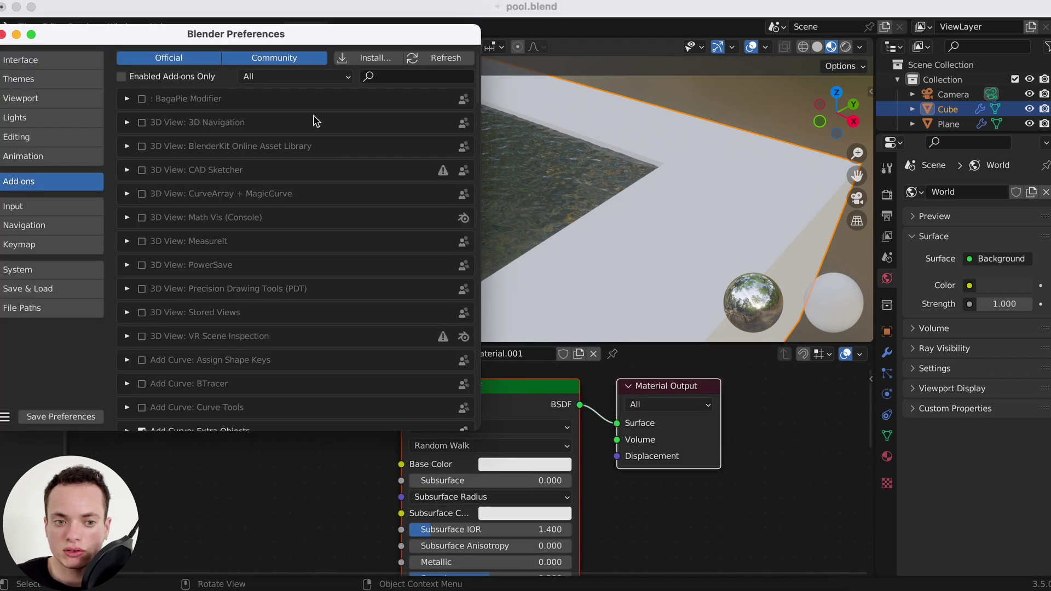
text(node)
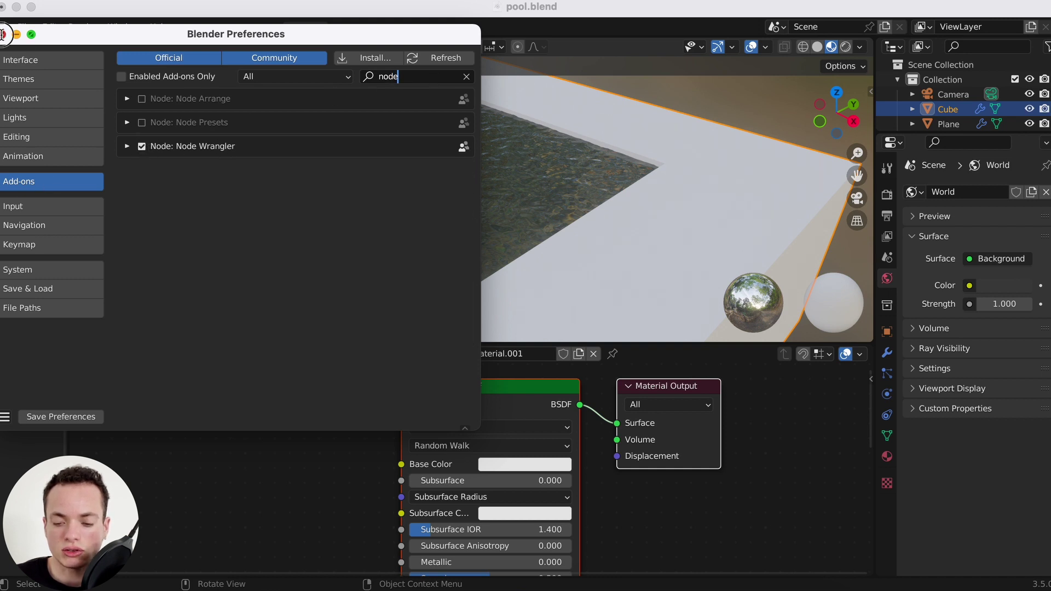
click(2, 34)
Step: Load all Tiles036_1K-JPG texture maps into the basin's Principled BSDF with Node Wrangler's Principled Texture Setup
scroll(230, 482, down, 2)
scroll(230, 482, left, 2)
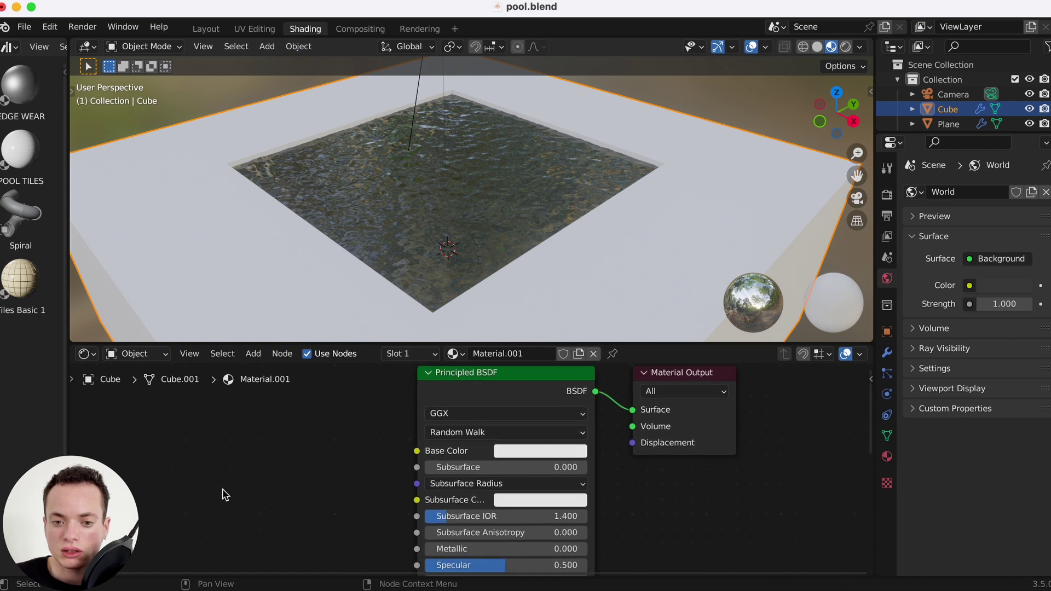
scroll(236, 487, up, 1)
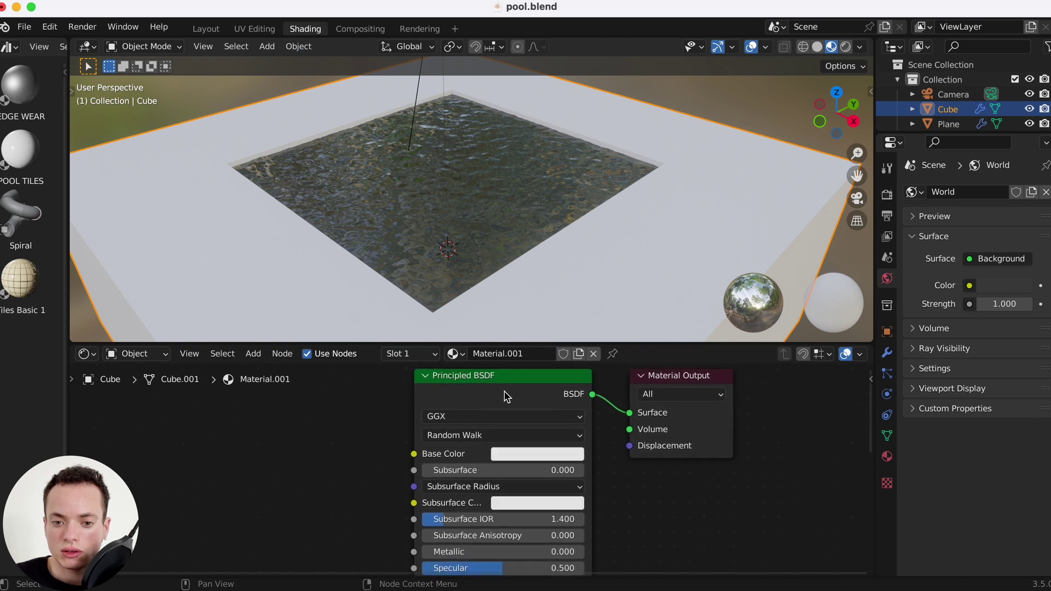
click(463, 401)
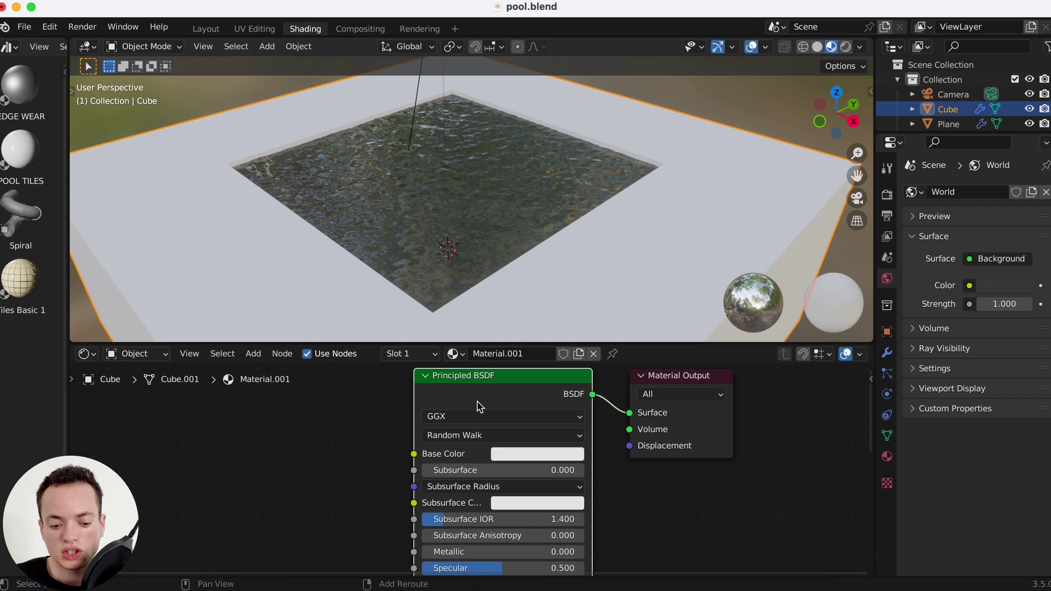
key(ctrl+shift+t)
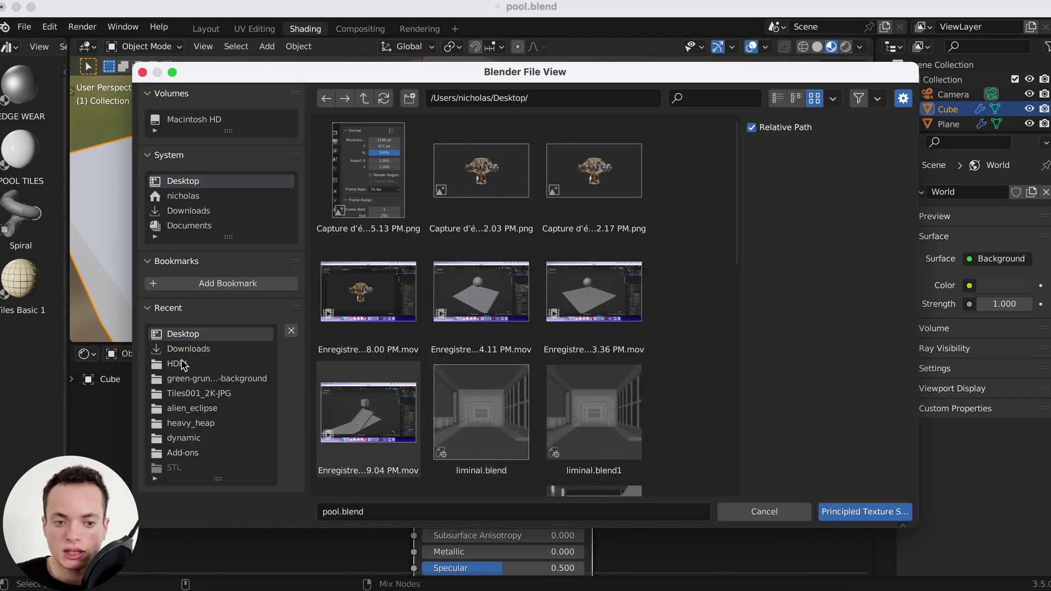
click(226, 397)
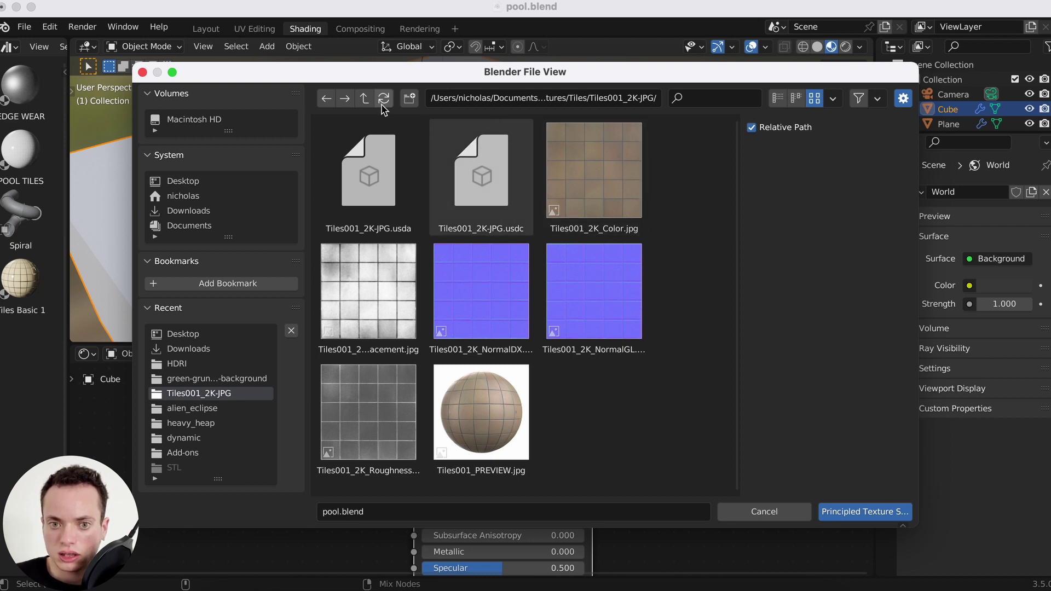
click(364, 99)
click(356, 163)
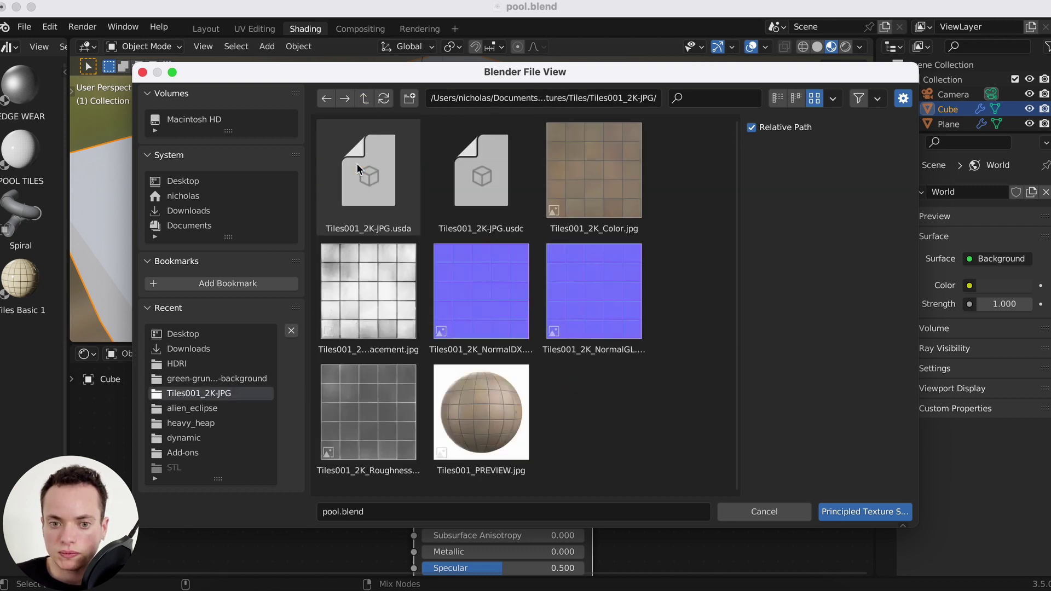
click(365, 99)
click(621, 392)
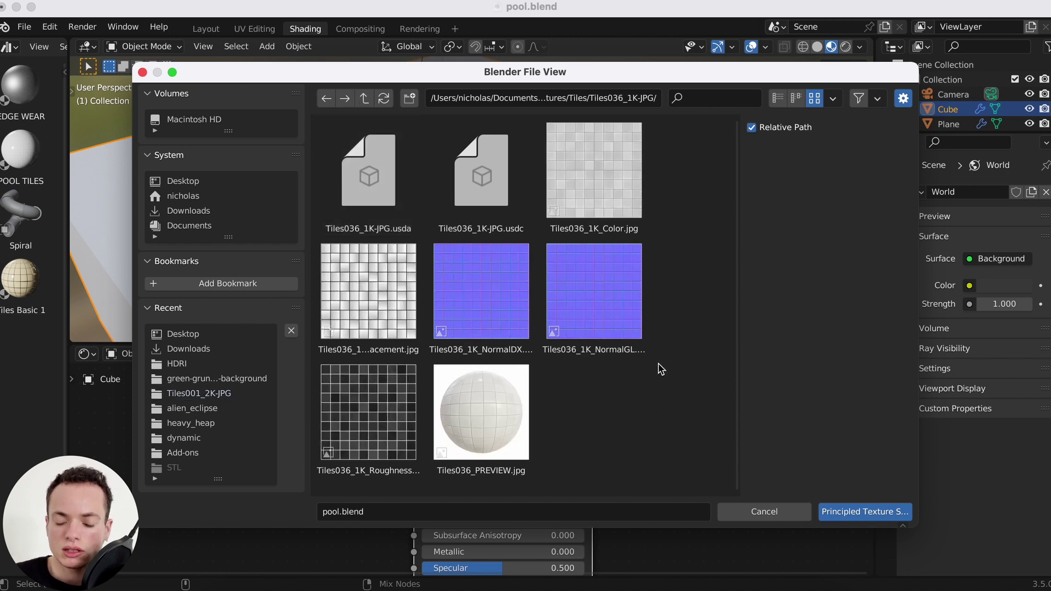
key(a)
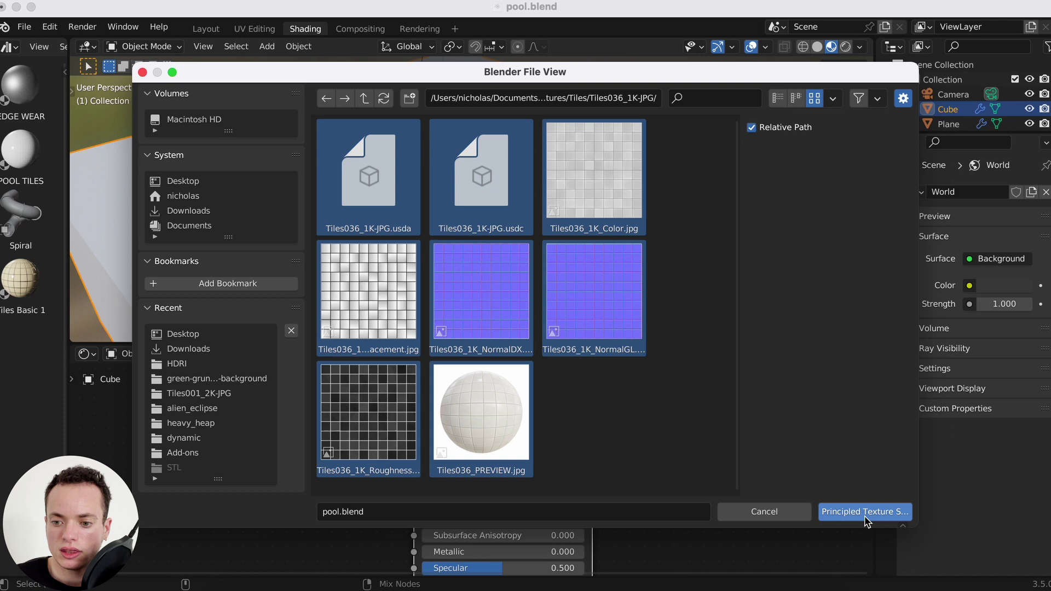
click(881, 512)
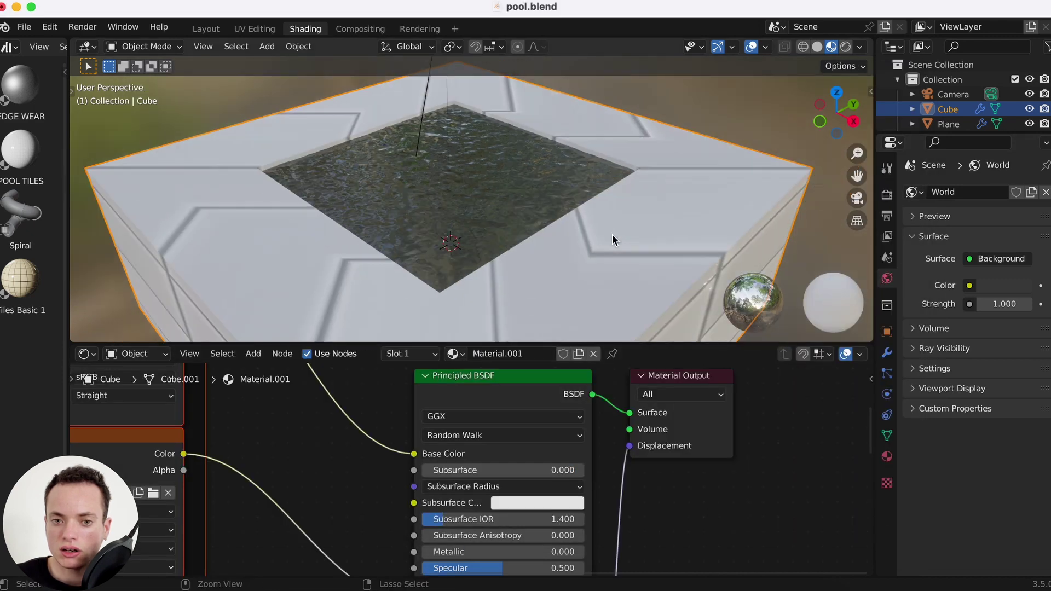
Step: Select all faces of the basin block in Edit Mode and unwrap them with Cube Projection
scroll(613, 237, down, 5)
middle_drag(613, 237, 580, 201)
key(Tab)
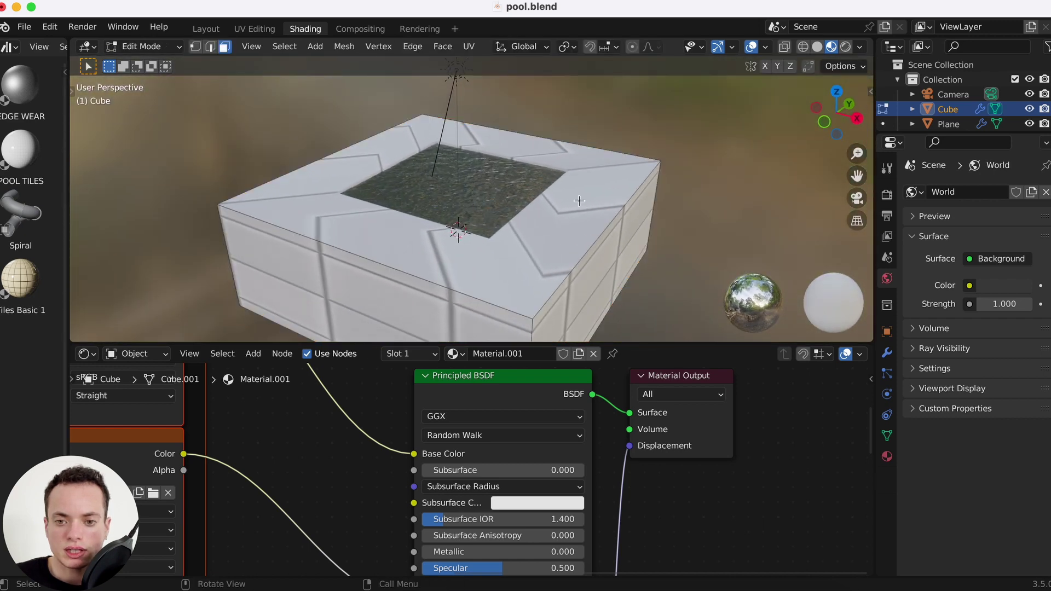
alt+click(579, 201)
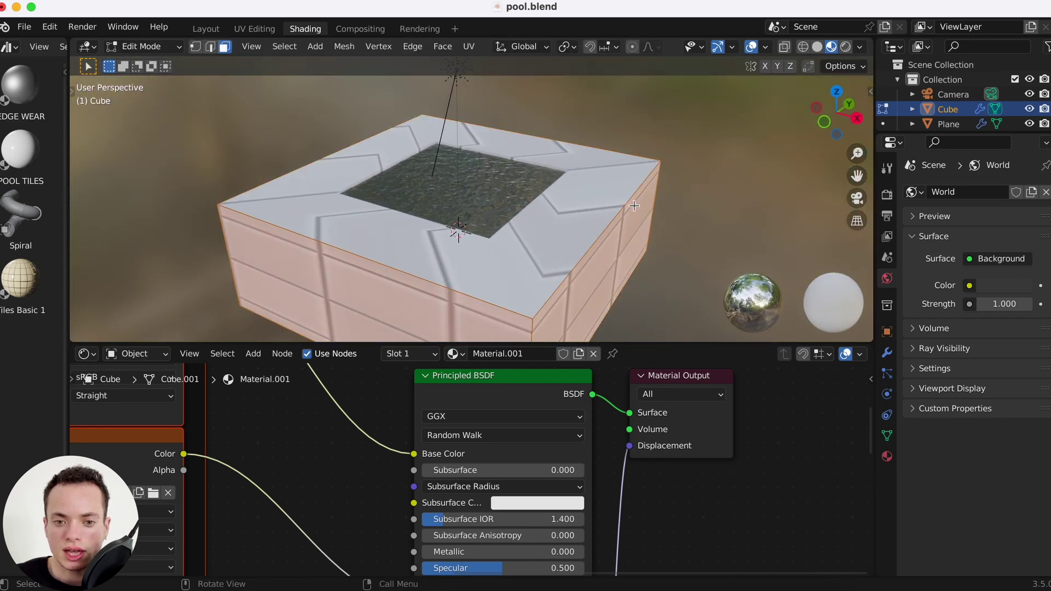
scroll(634, 205, up, 2)
scroll(634, 204, up, 2)
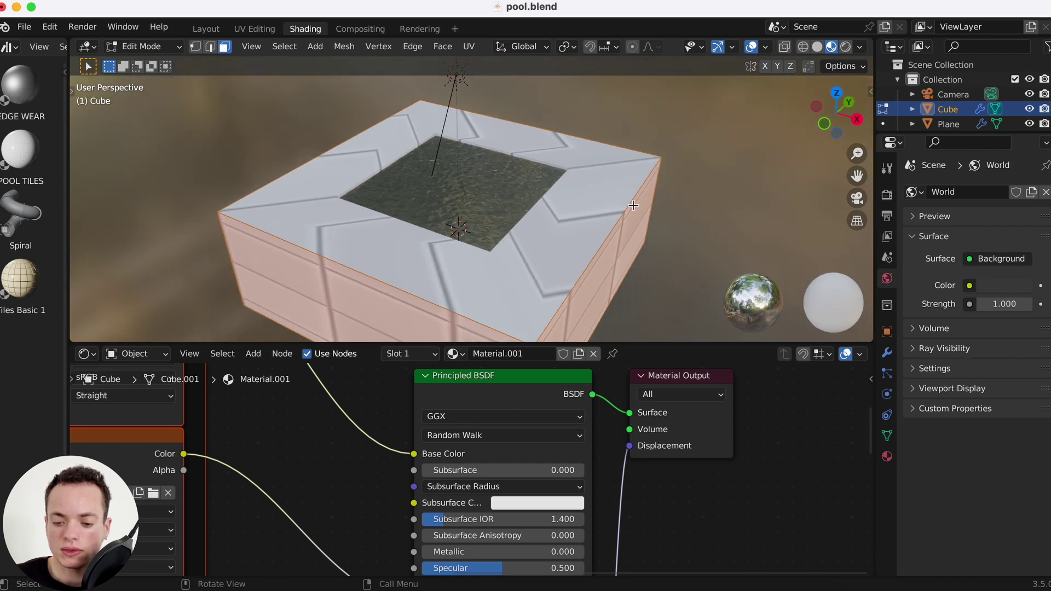
key(u)
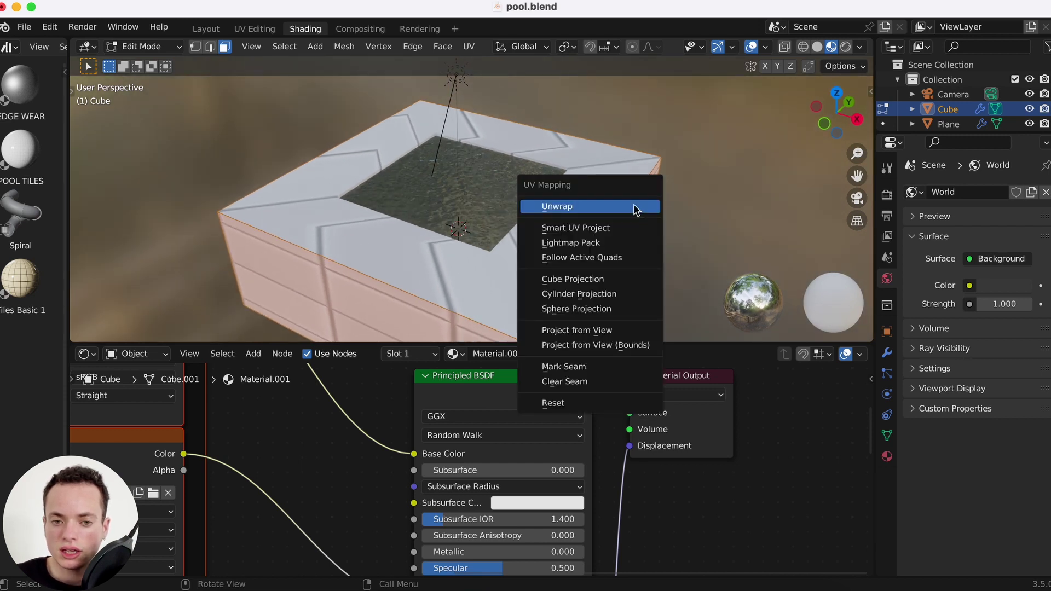
click(605, 281)
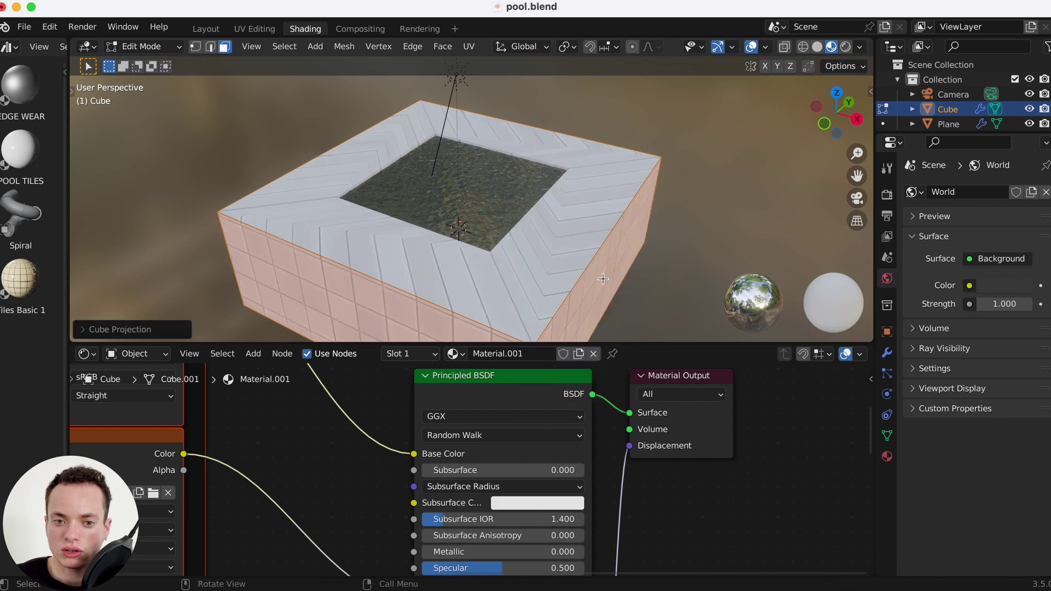
scroll(604, 279, up, 4)
key(Tab)
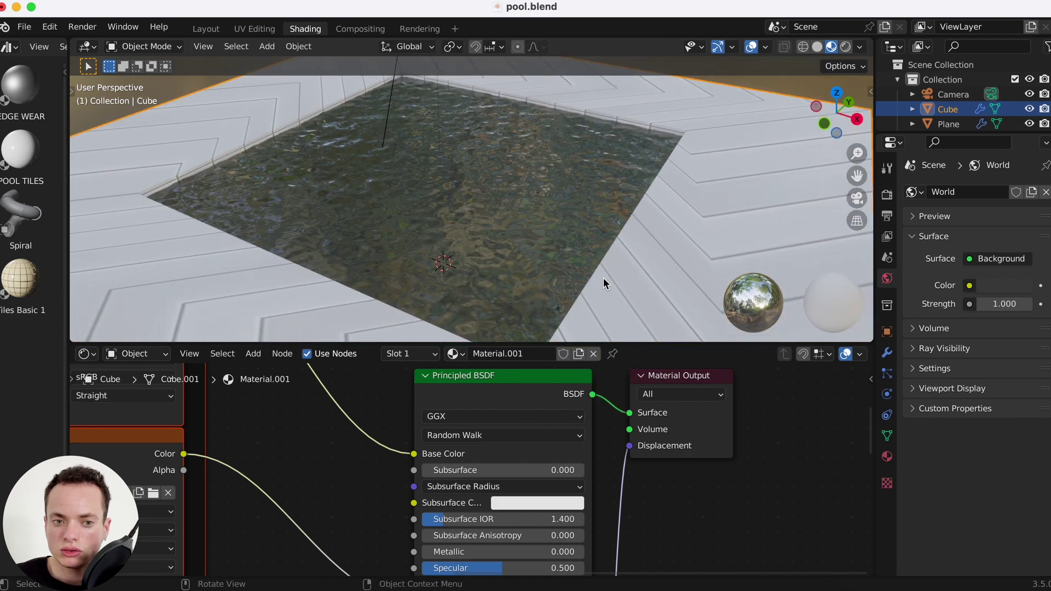
Step: Apply the basin block's Solidify modifier
scroll(604, 279, down, 5)
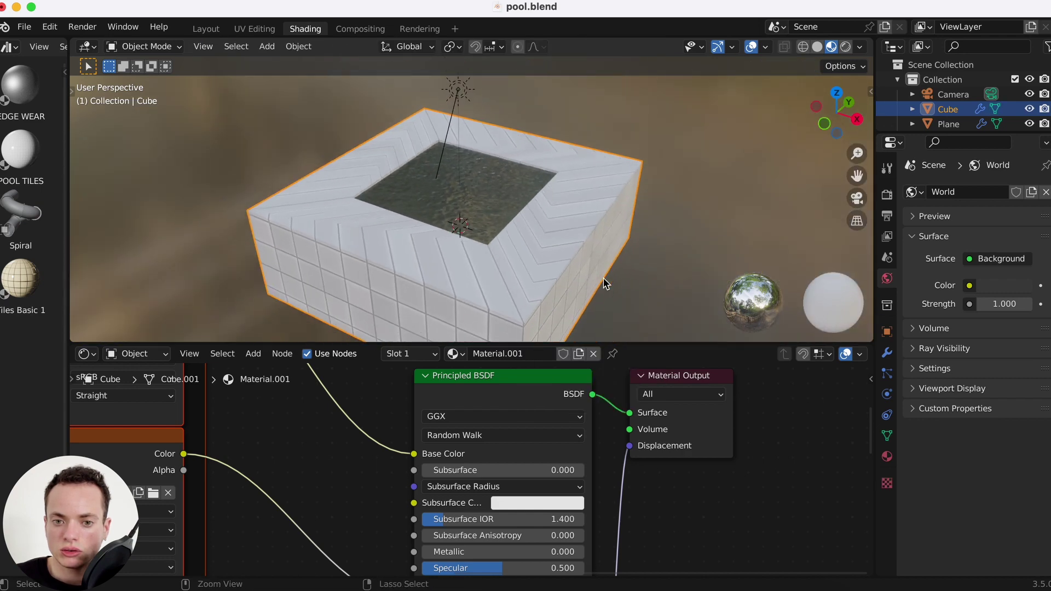
click(891, 355)
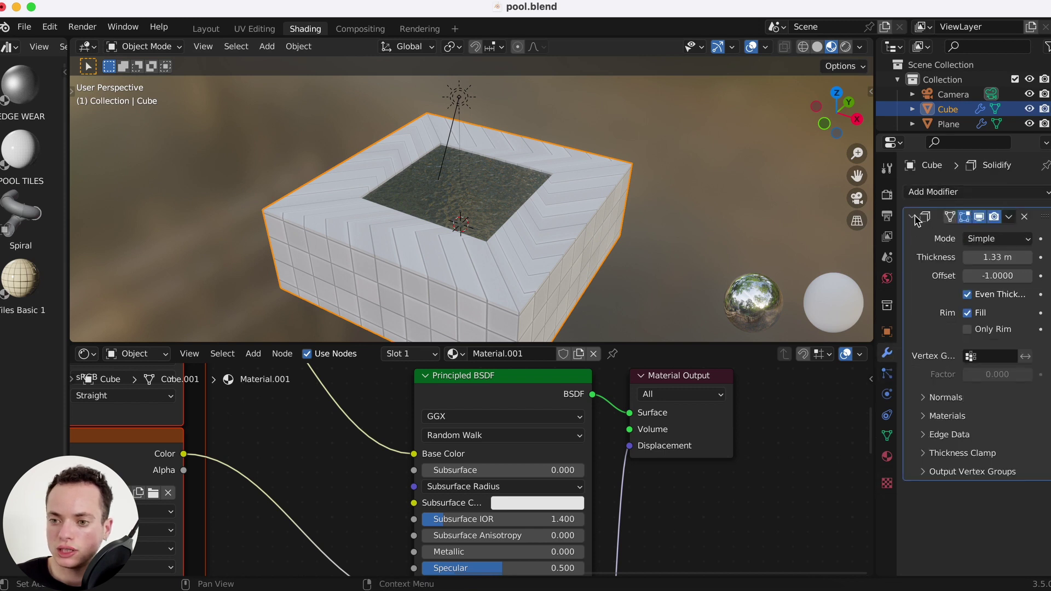
click(1009, 218)
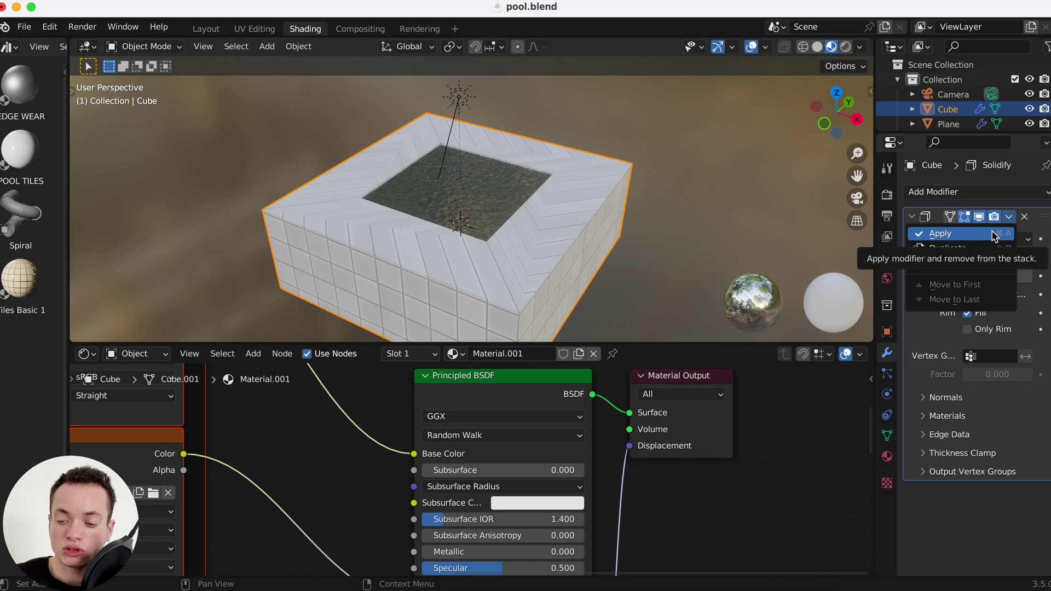
click(995, 234)
Step: Unwrap the thickened basin mesh again with Cube Projection so the tiles run evenly over the rim
key(Tab)
scroll(530, 224, up, 2)
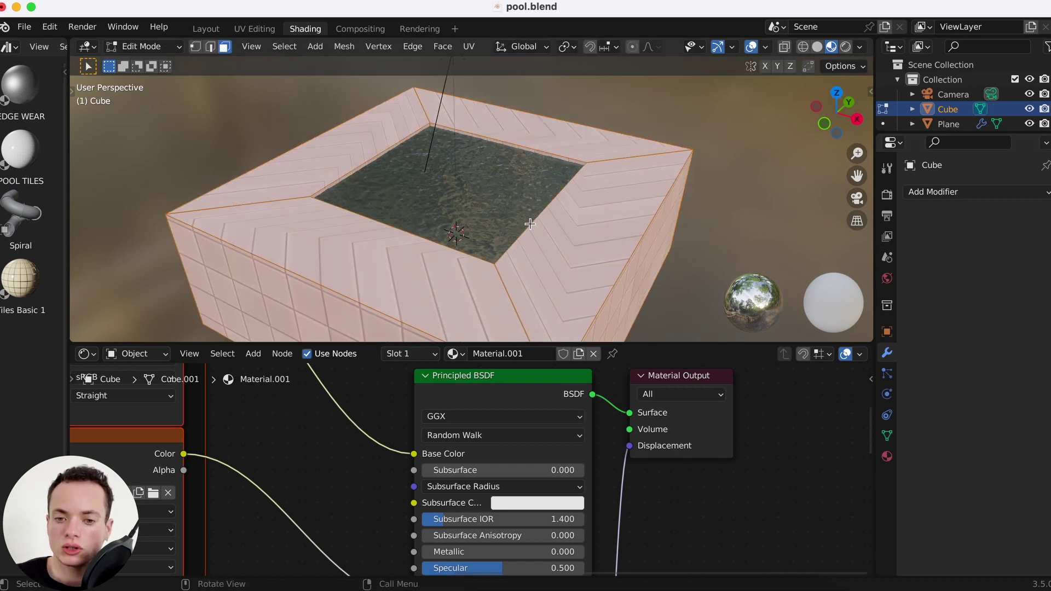
key(u)
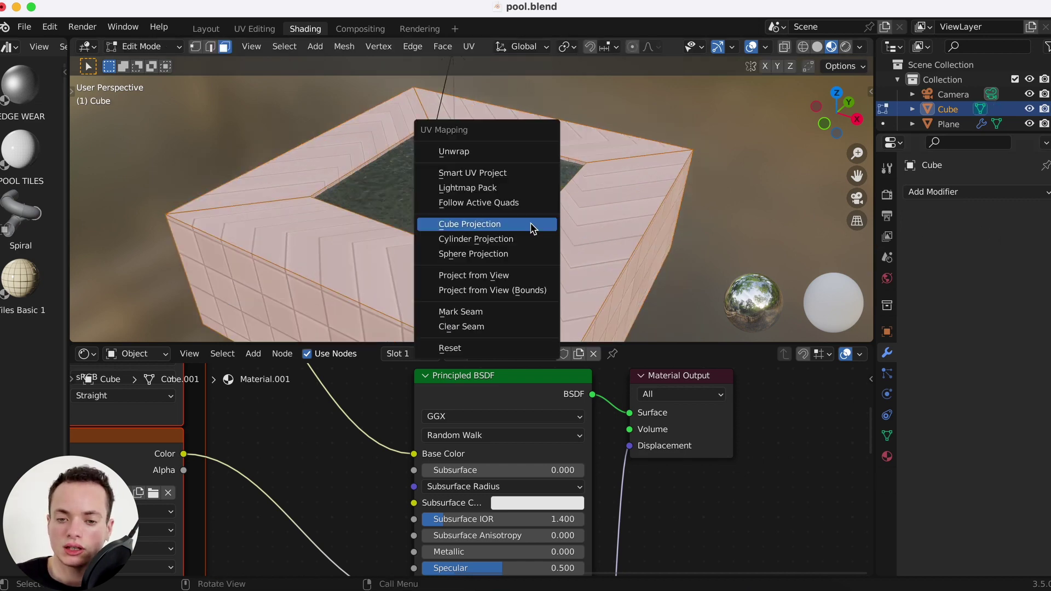
click(488, 226)
middle_drag(662, 210, 492, 219)
Step: Set the tile texture's Mapping scale to 10 on X, Y and Z
scroll(417, 402, left, 15)
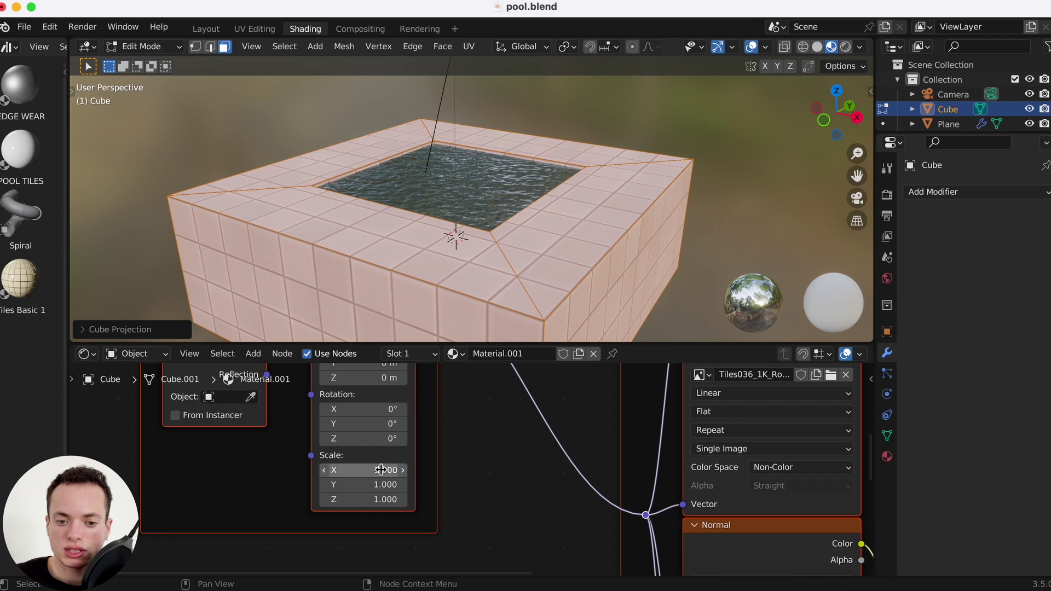
scroll(384, 474, up, 5)
scroll(384, 482, up, 2)
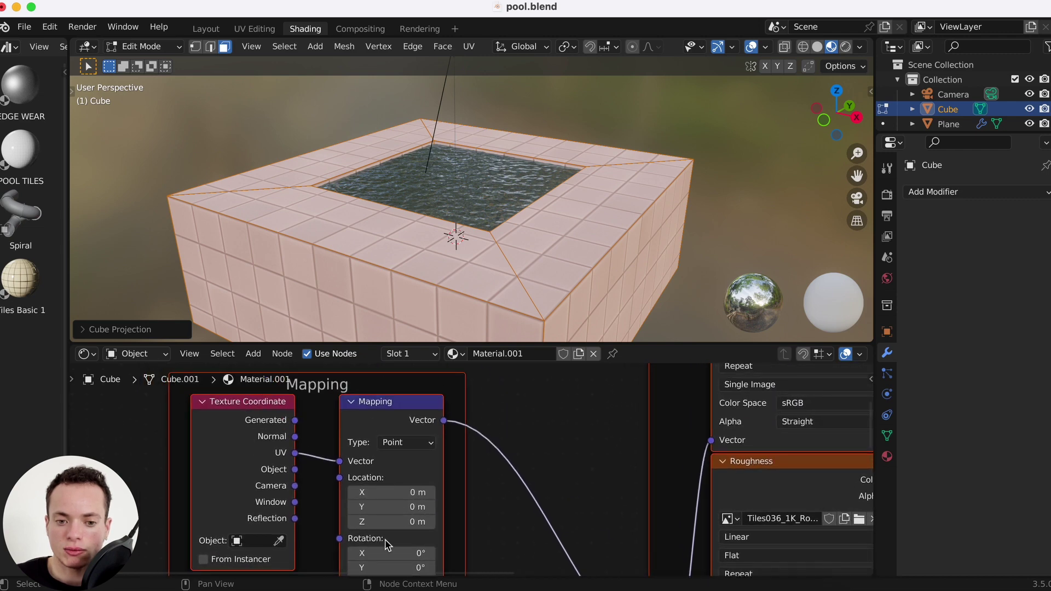
scroll(387, 543, down, 5)
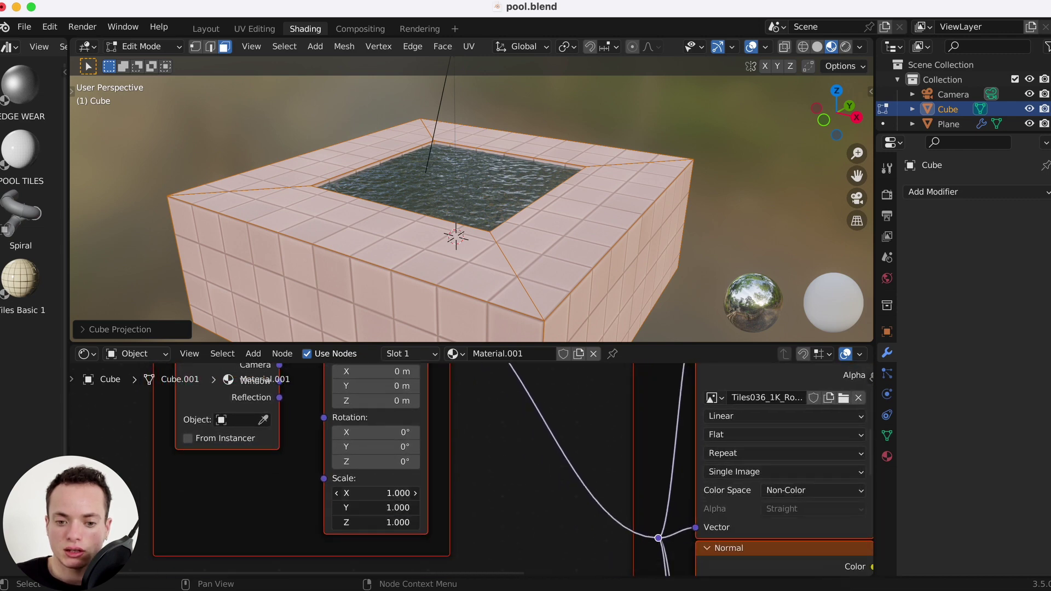
drag(380, 493, 380, 523)
text(10)
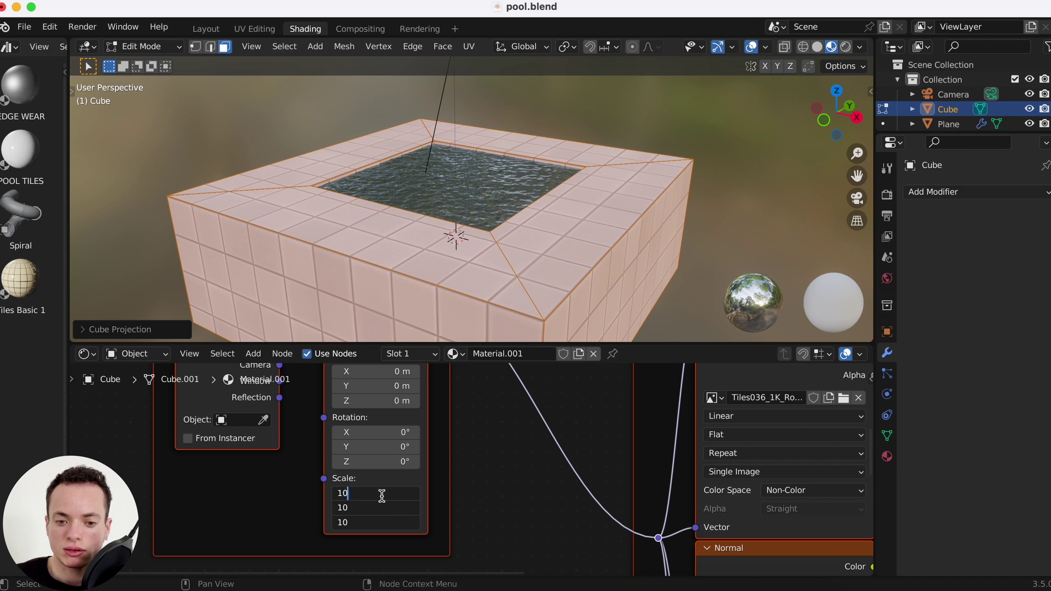
key(Return)
middle_drag(422, 245, 419, 263)
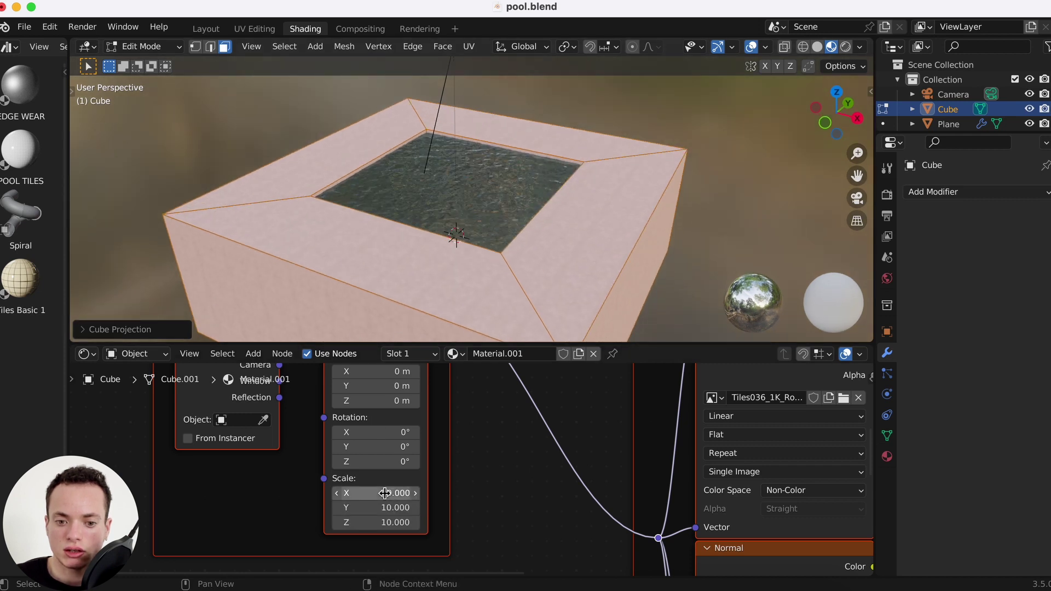
Step: Set the tile texture's Mapping scale to 5 on all three axes and check the tile size around the water
drag(383, 493, 383, 522)
text(5)
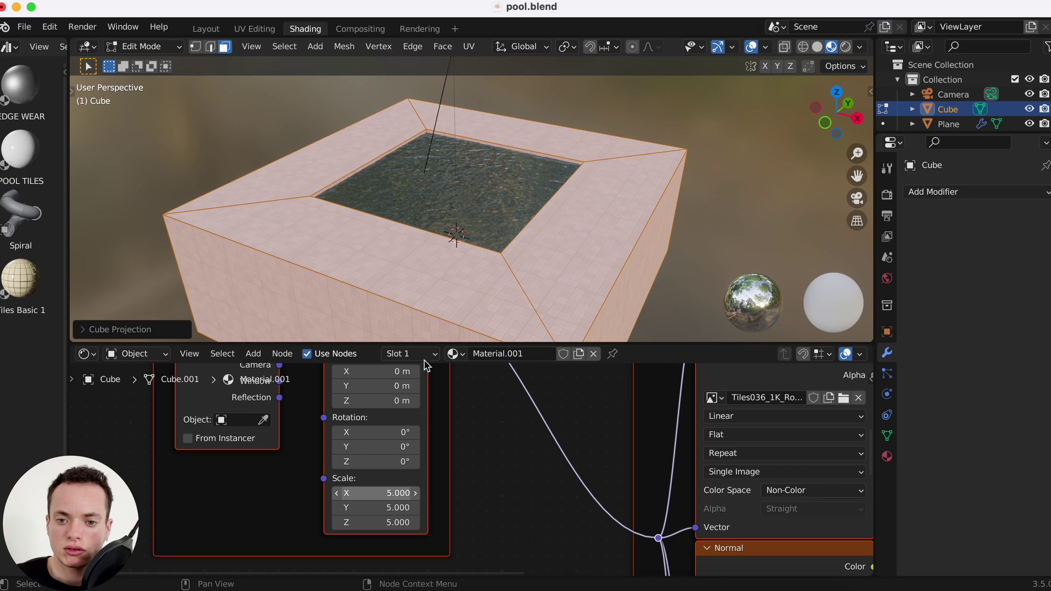
scroll(559, 228, up, 5)
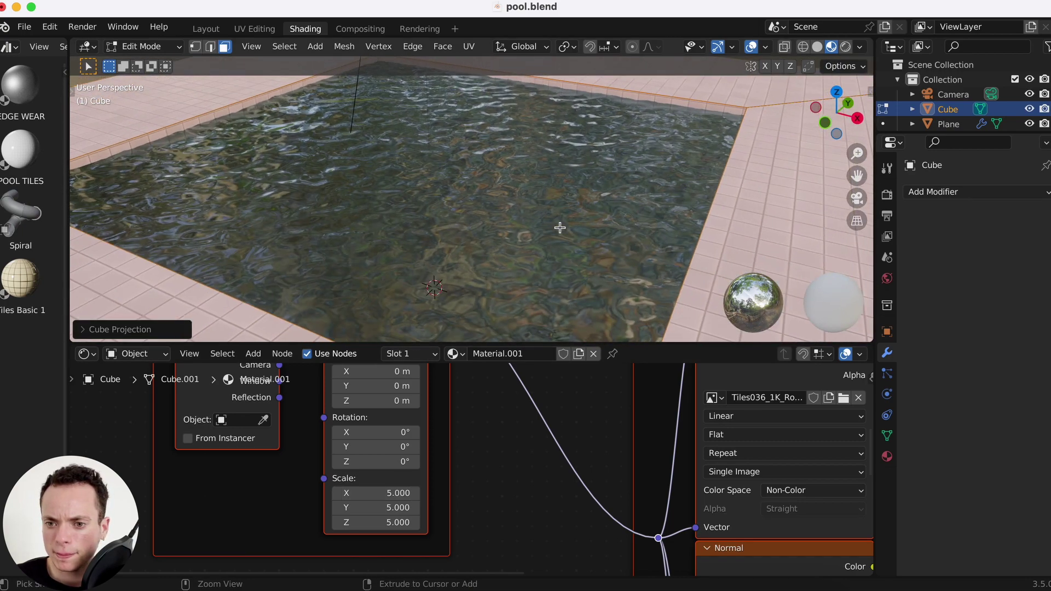
scroll(560, 228, down, 2)
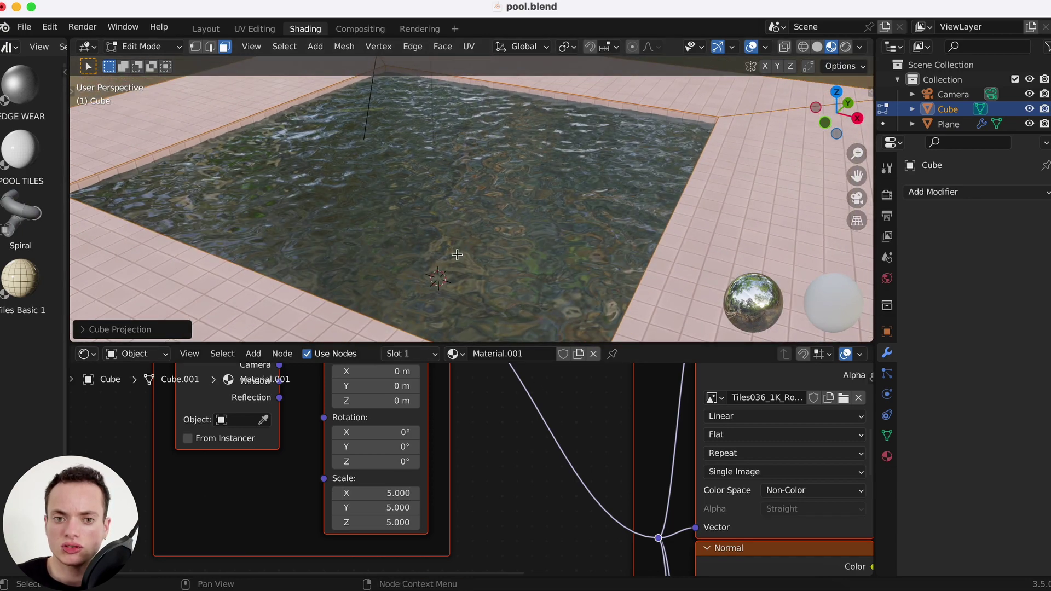
Step: Bring up the basin's UV layout with all UVs selected and show the 3D model in Material Preview shading
click(255, 30)
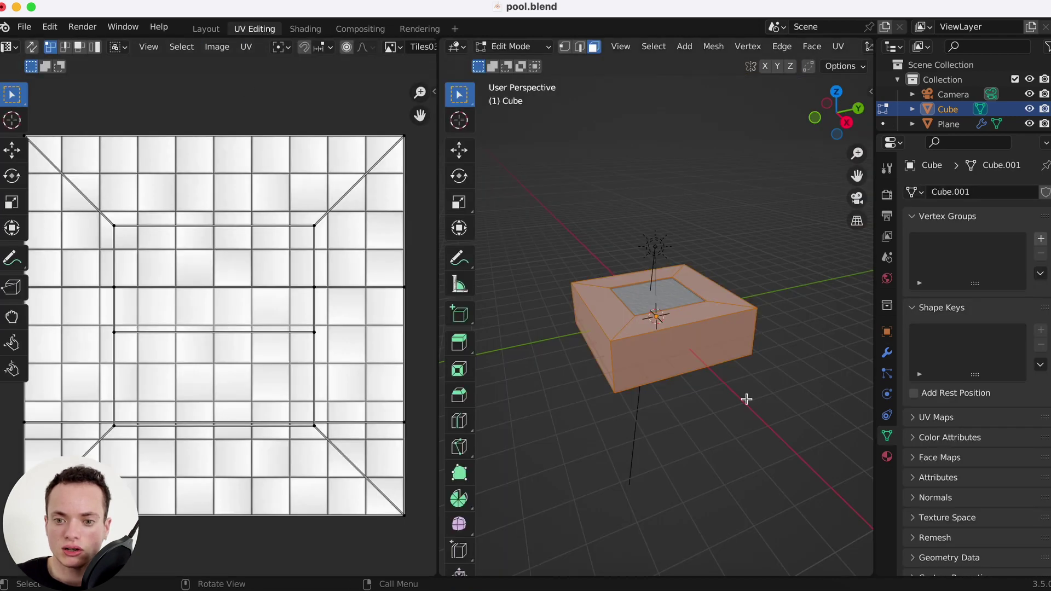
key(a)
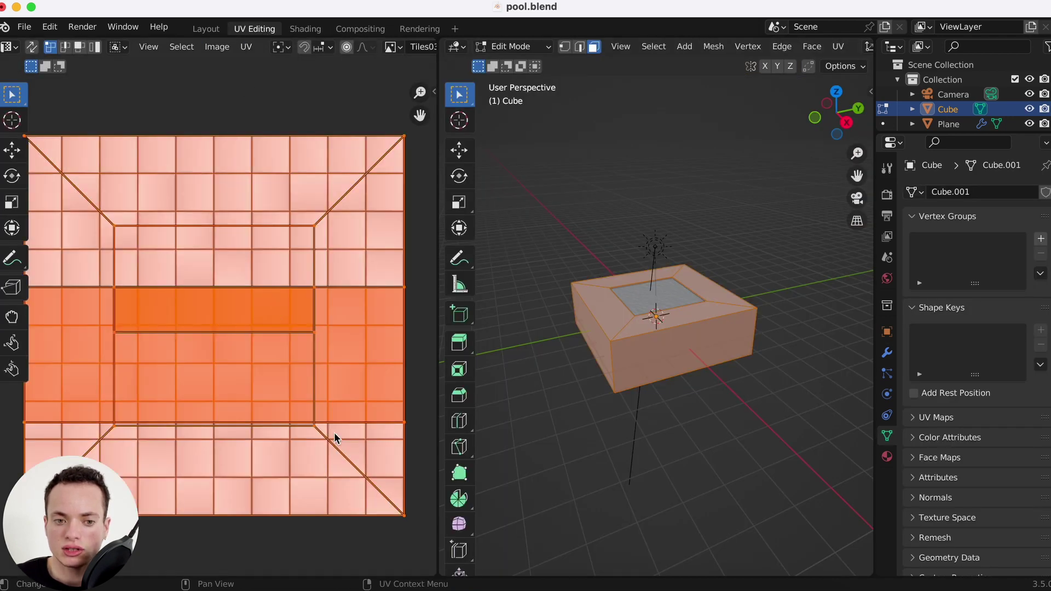
key(s)
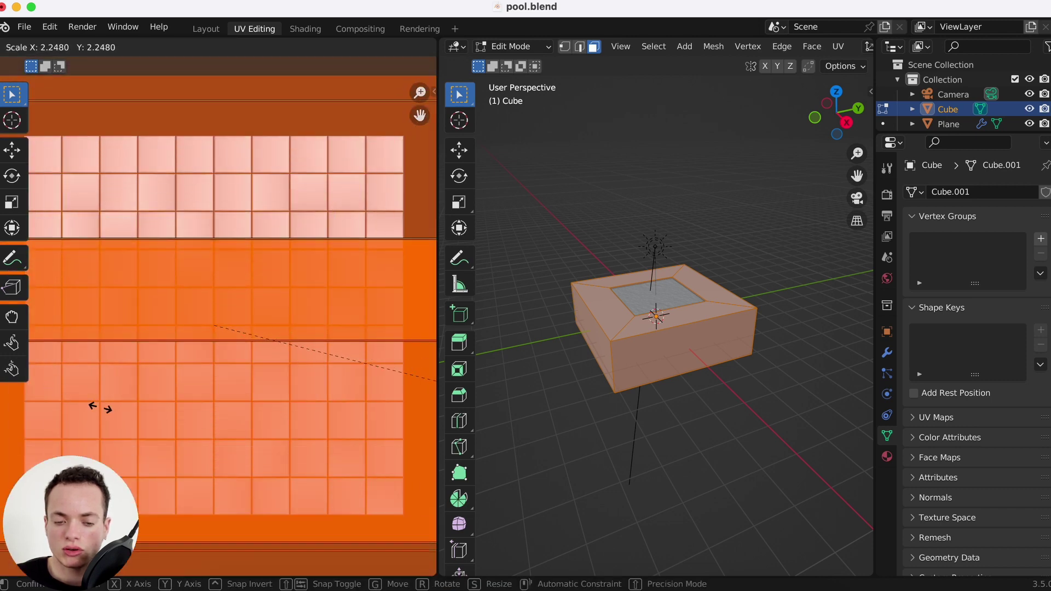
click(83, 403)
scroll(738, 333, up, 3)
scroll(738, 334, up, 2)
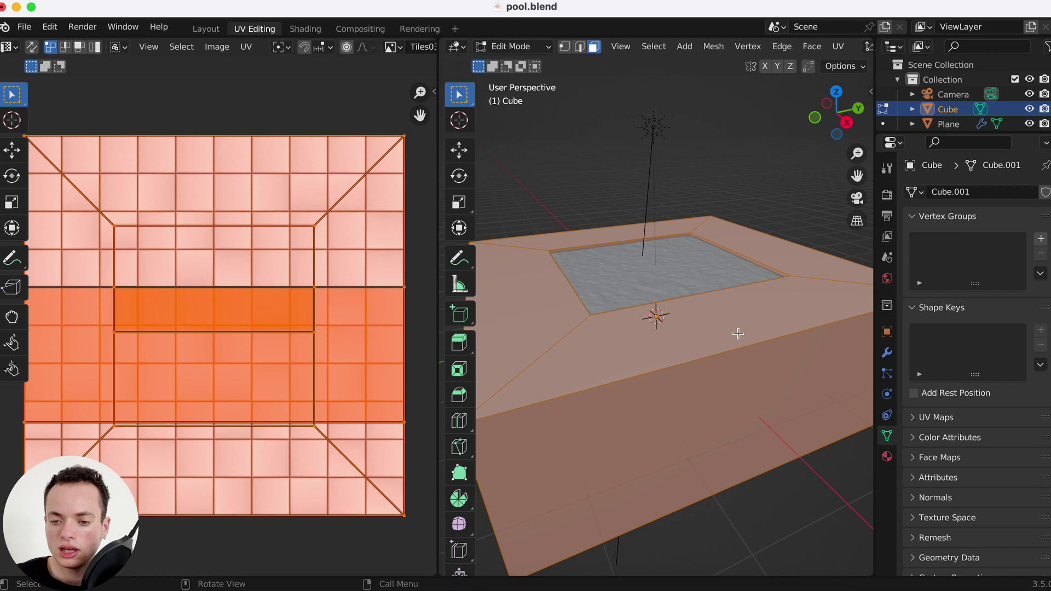
scroll(822, 48, right, 10)
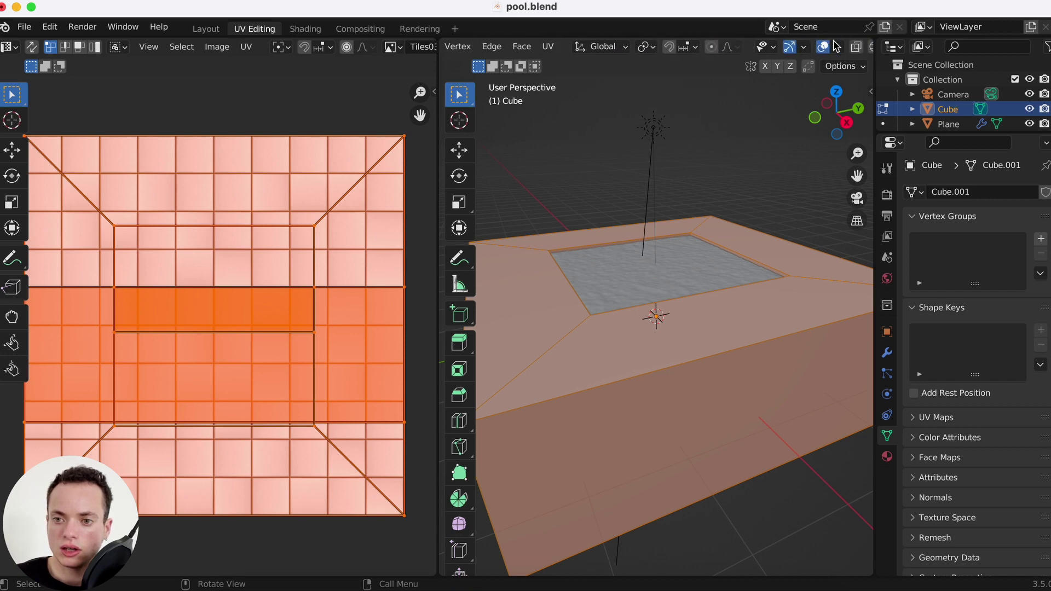
scroll(822, 48, right, 3)
click(847, 47)
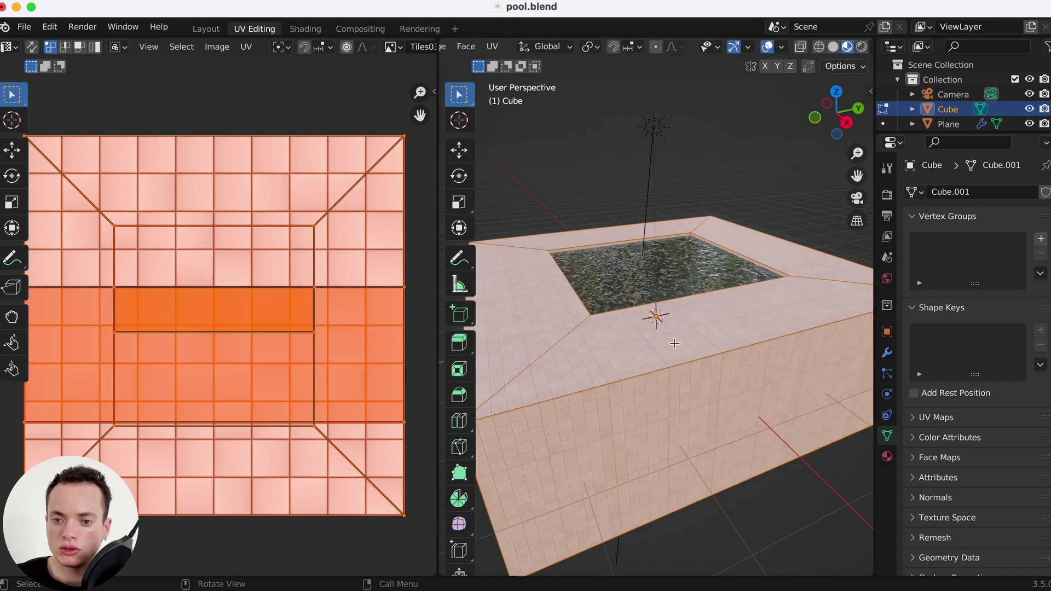
Step: Scale all of the basin's UVs up uniformly by about 1.3 to make the tiles smaller
scroll(670, 354, up, 3)
key(s)
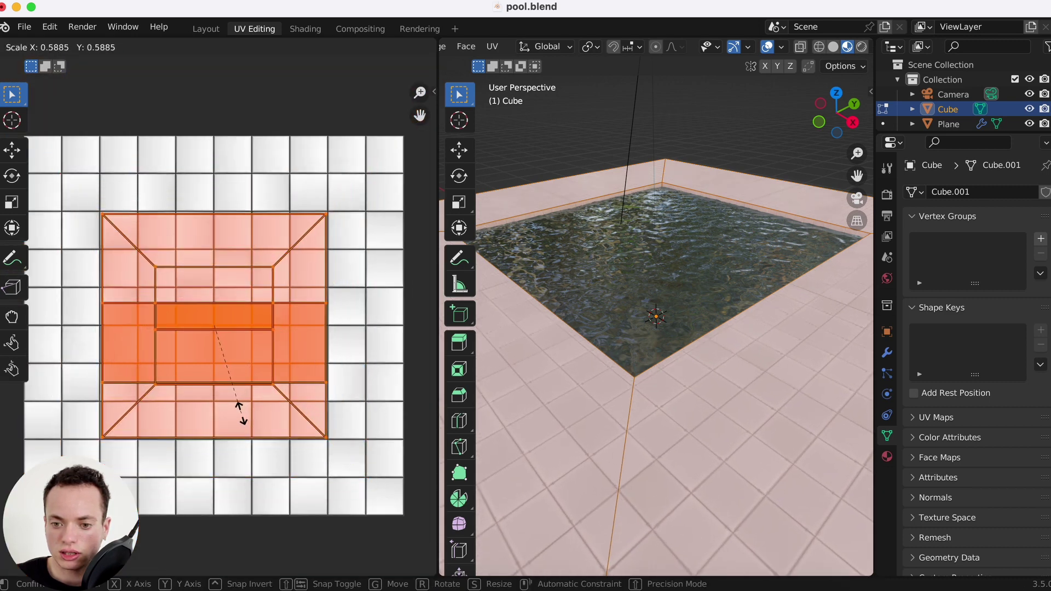
key(Escape)
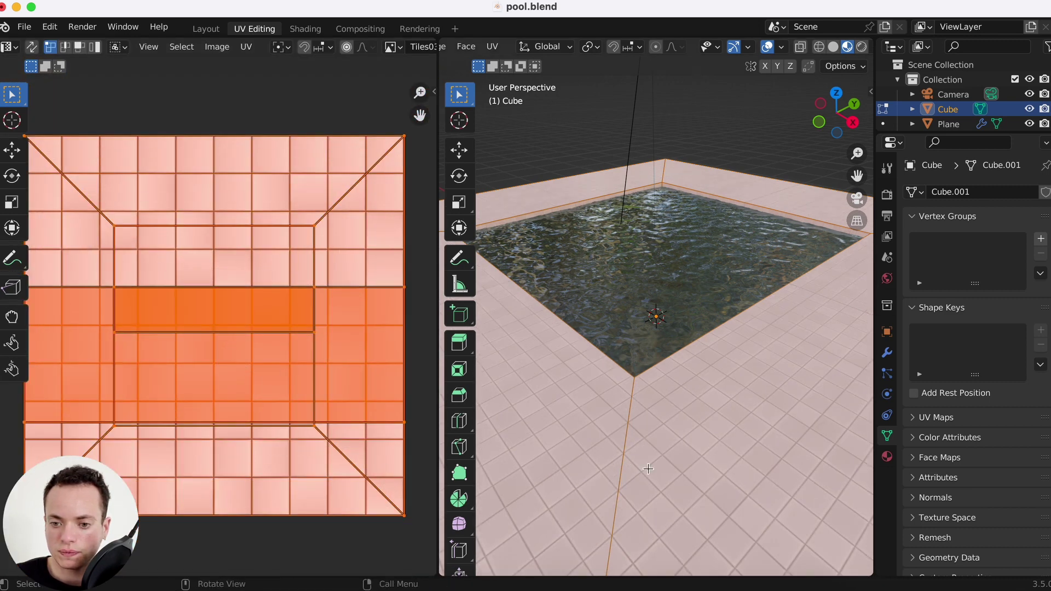
key(s)
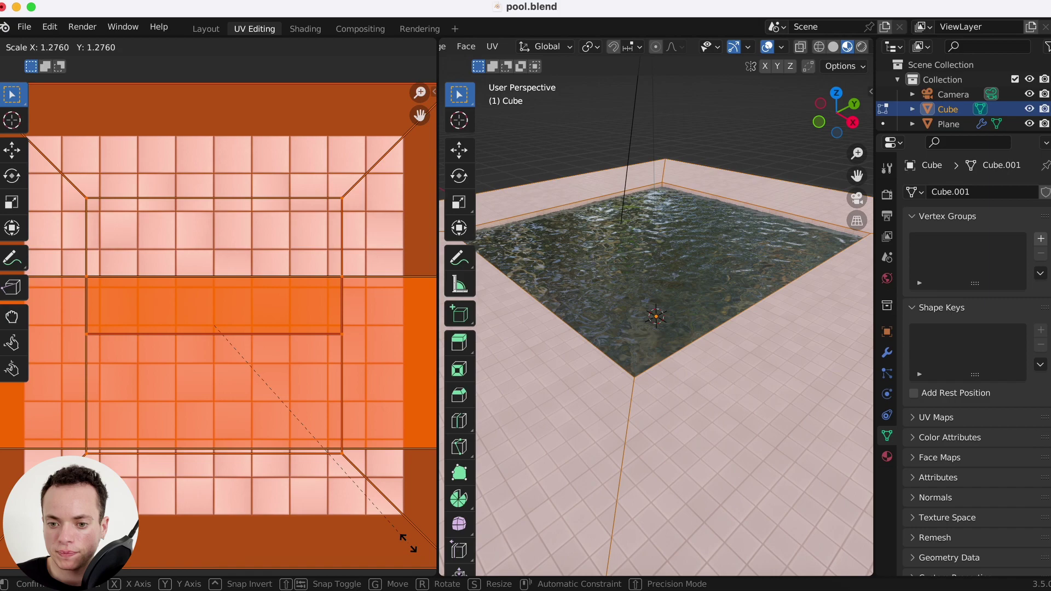
click(429, 552)
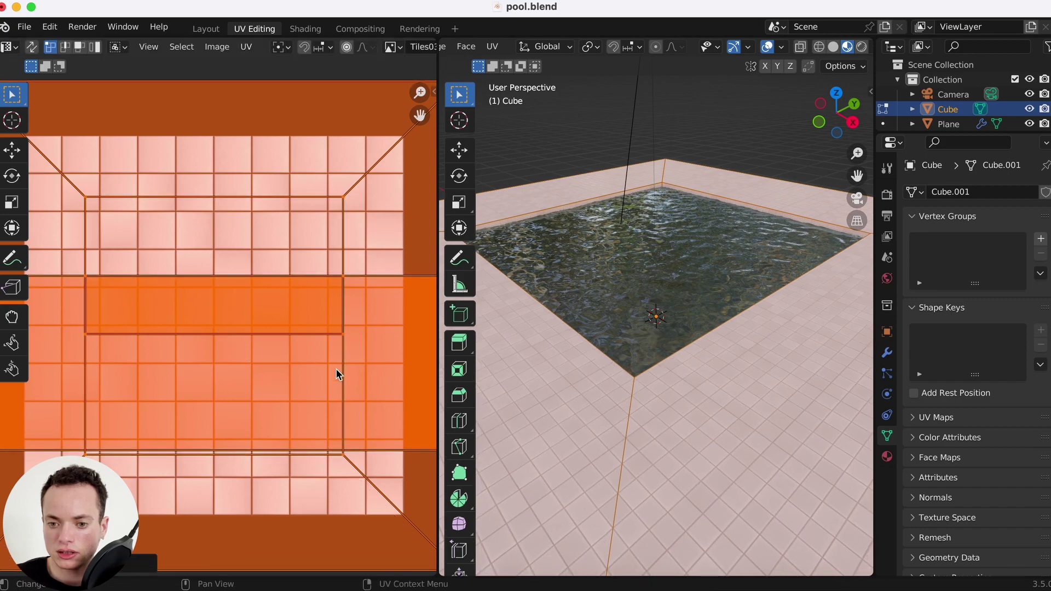
Step: Check the tiles around the pool rim, return to the rendered layout view and save pool.blend
scroll(748, 370, up, 5)
scroll(748, 370, up, 2)
scroll(748, 370, down, 8)
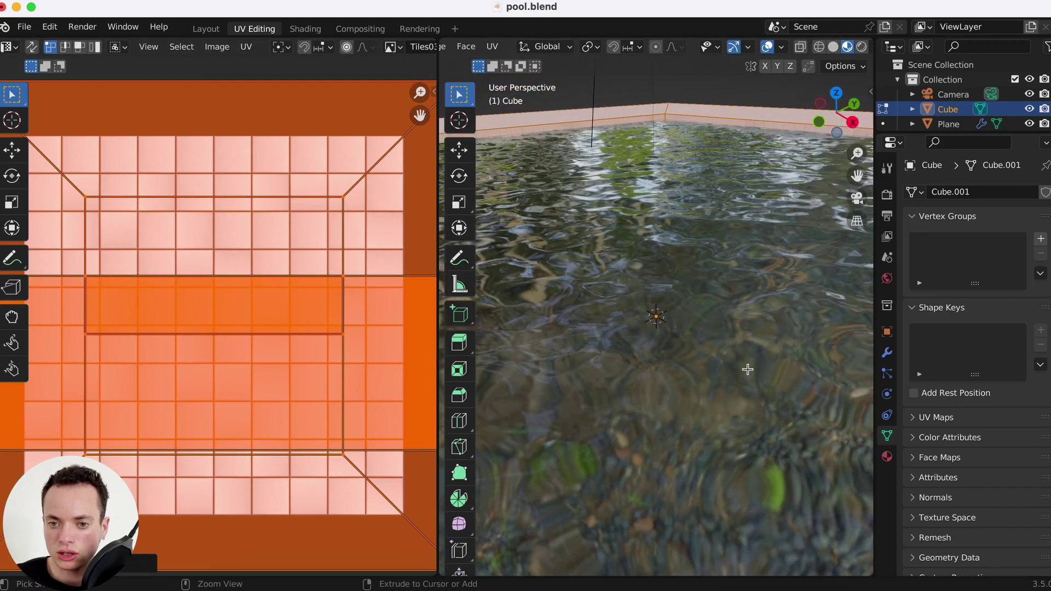
scroll(748, 370, right, 10)
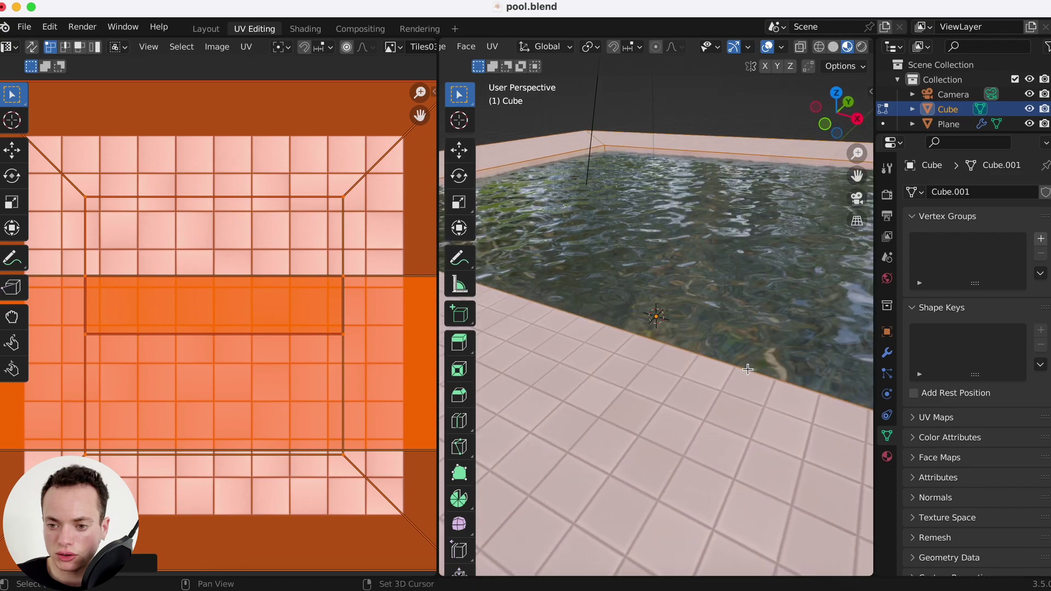
shift+scroll(748, 370, right, 10)
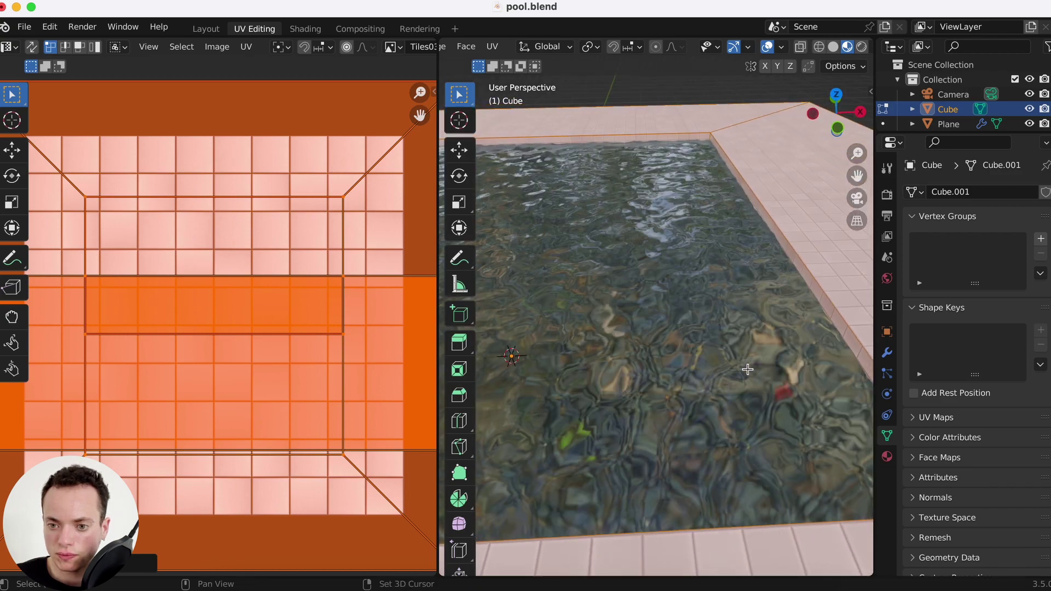
shift+scroll(748, 369, up, 5)
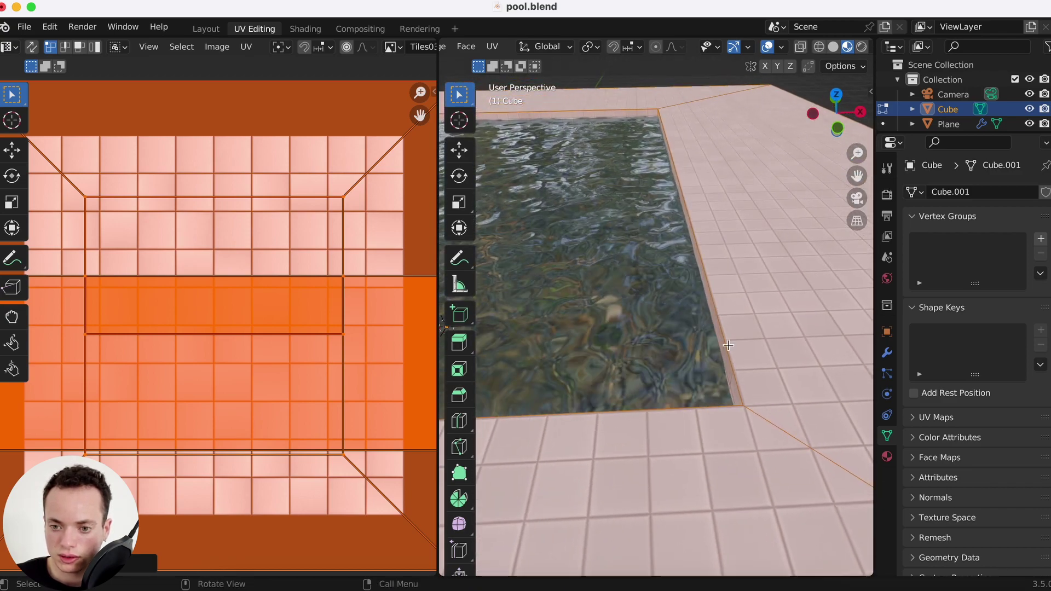
click(206, 28)
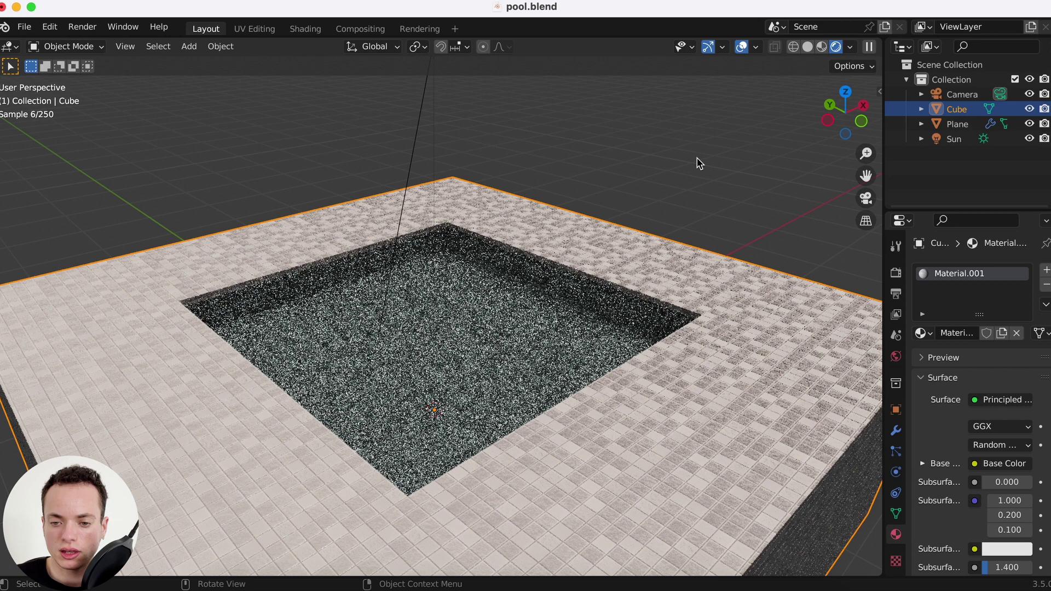
key(super+s)
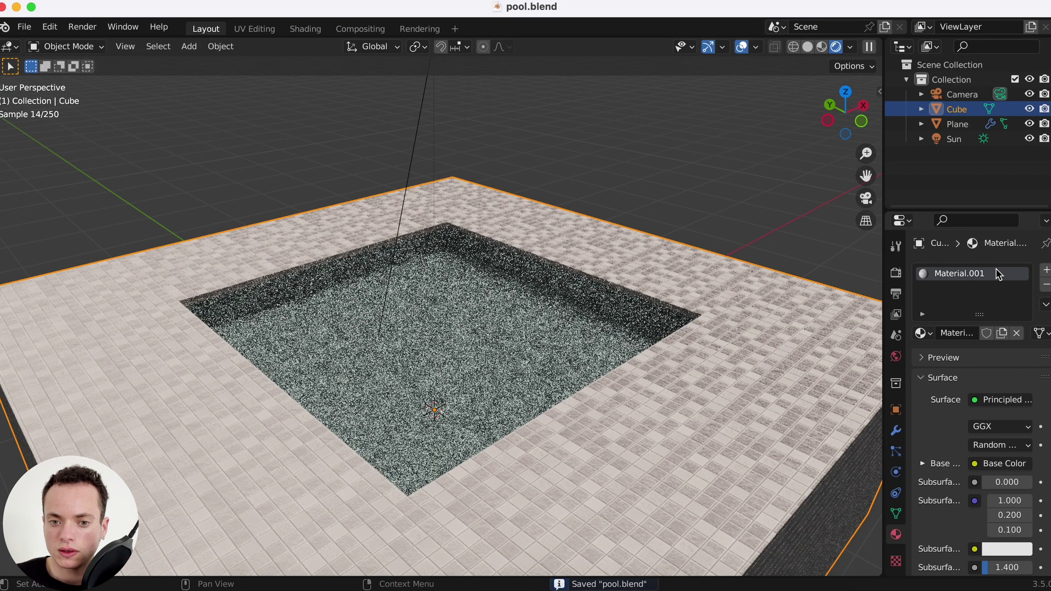
Step: Add an Environment Texture to the world background color and load abandoned_hopper_terminal_04_4k.exr from the HDRI folder
click(897, 357)
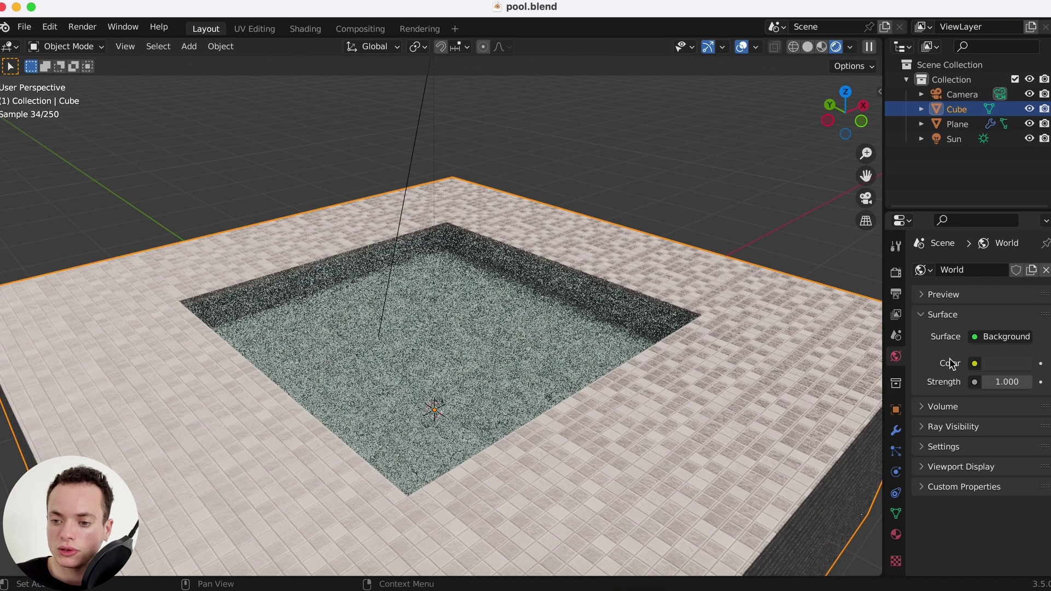
click(975, 364)
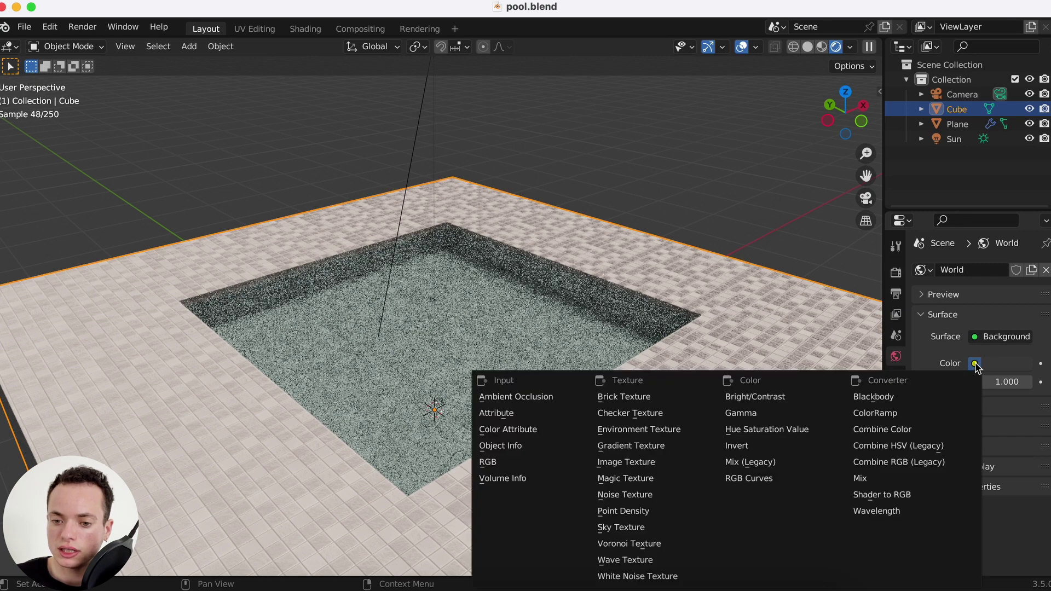
click(657, 430)
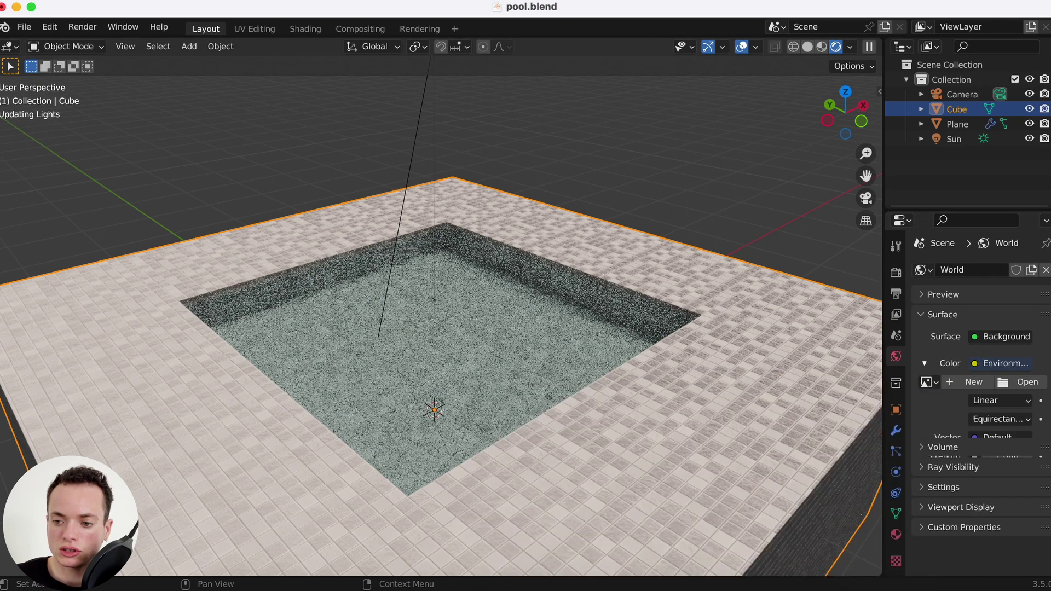
click(1021, 384)
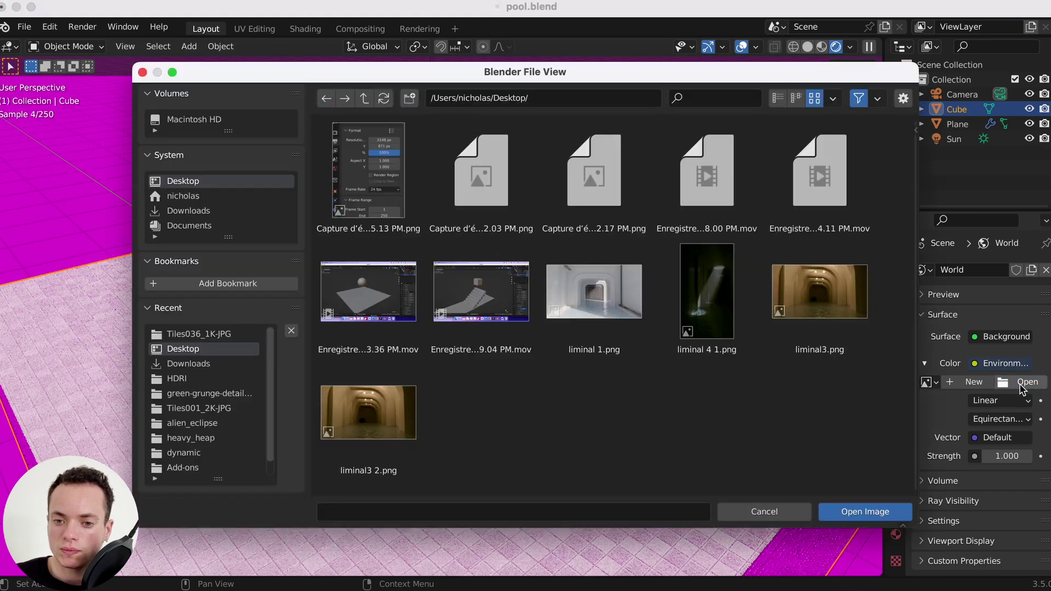
click(177, 379)
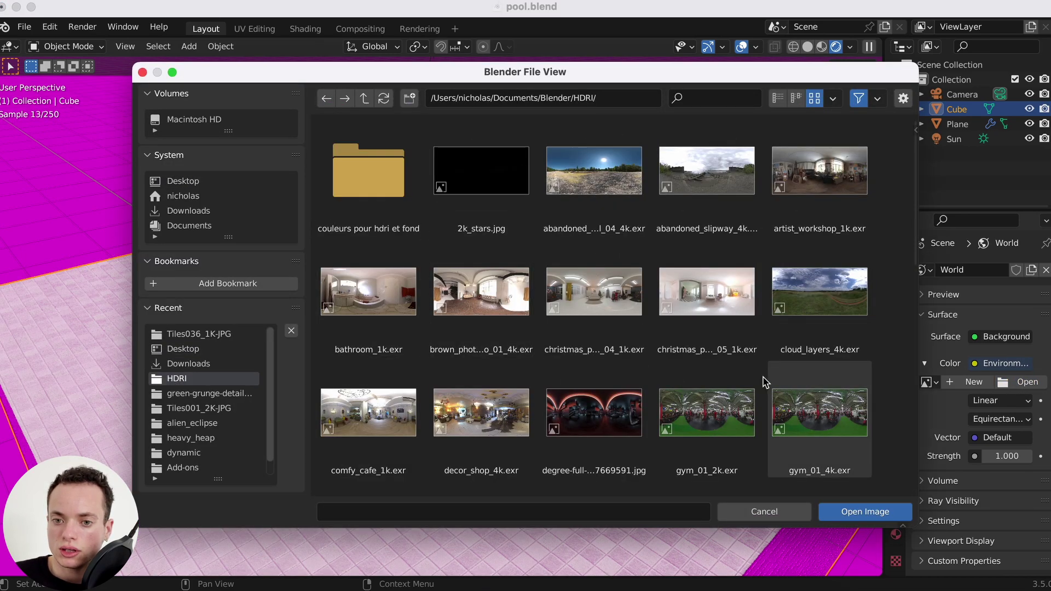
click(831, 319)
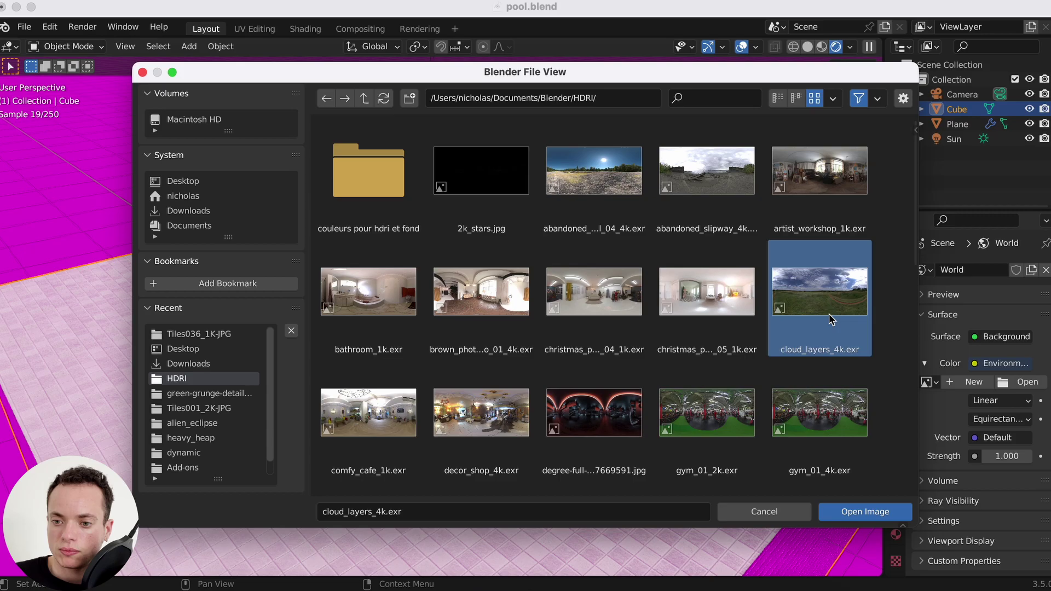
click(598, 211)
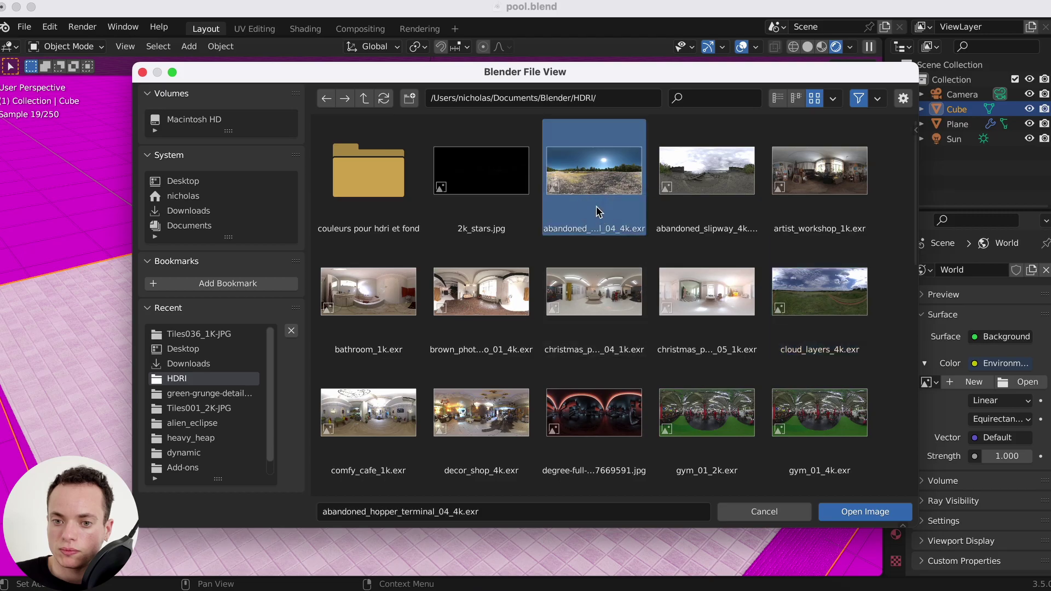
click(865, 512)
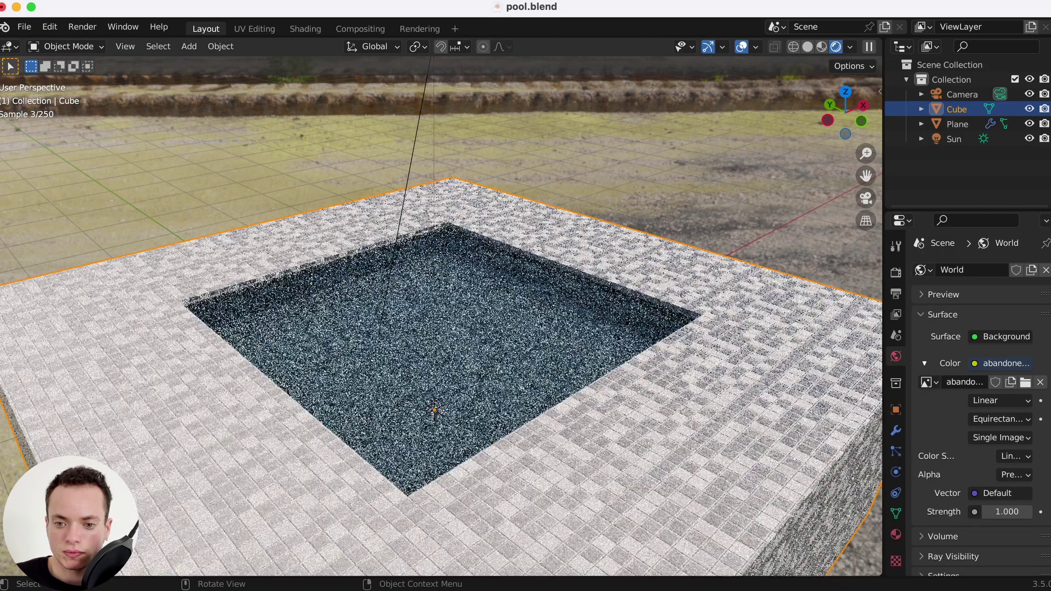
Step: Enable Shadow Caustics on the Sun light
ctrl+middle_drag(708, 274, 647, 313)
scroll(647, 313, up, 2)
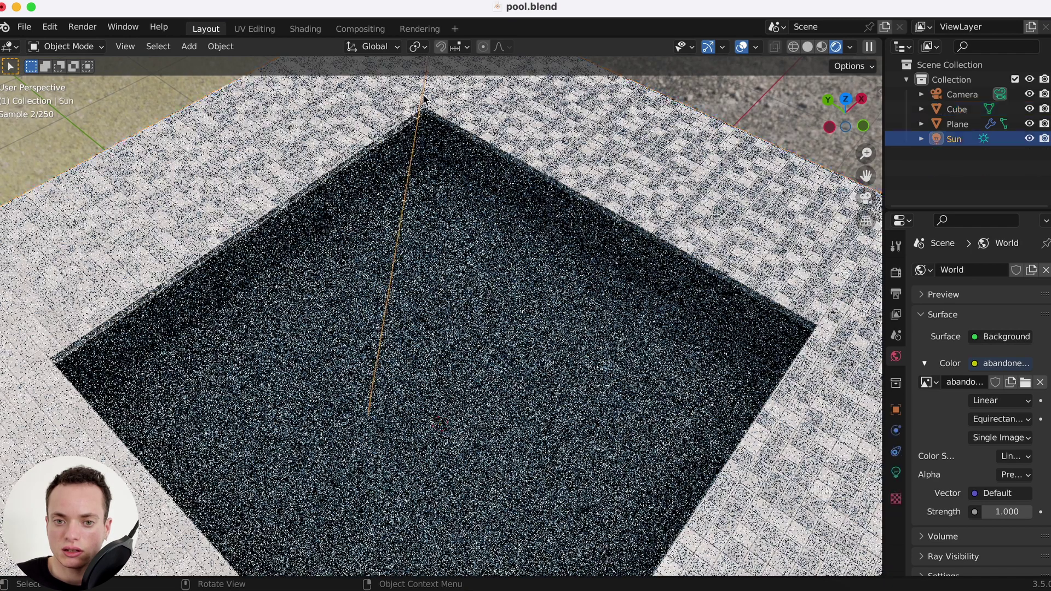
click(425, 99)
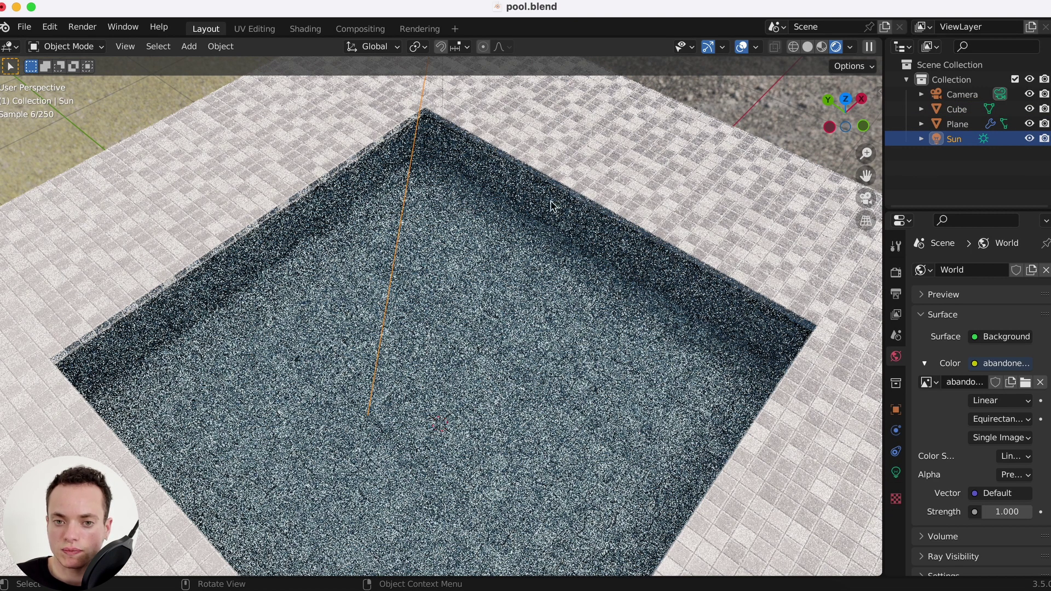
click(897, 473)
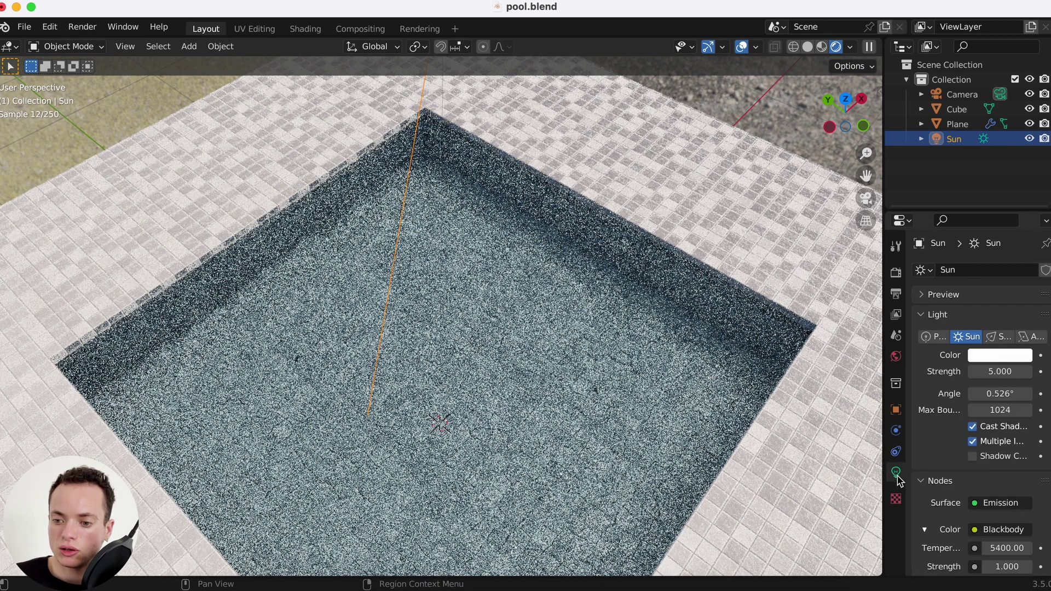
scroll(993, 427, down, 2)
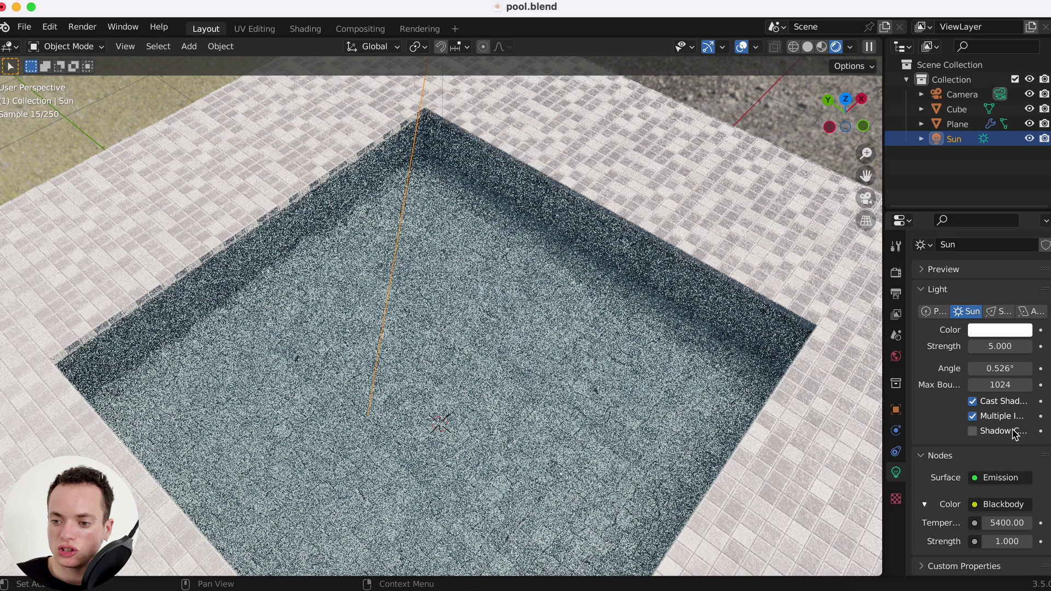
click(973, 431)
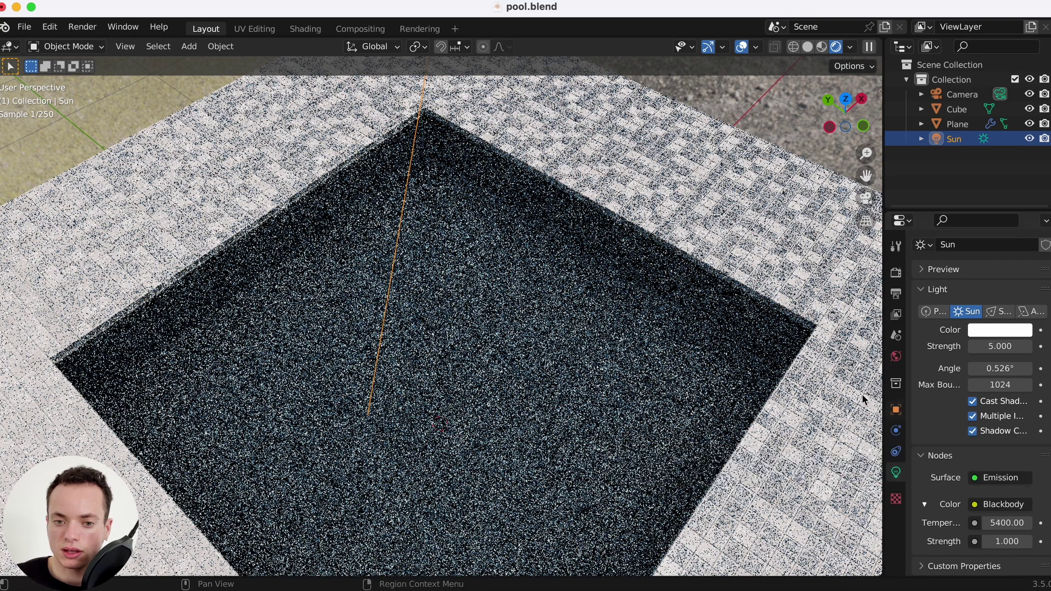
Step: Enable Cast Shadow Caustics for the water plane in its object shading settings
click(655, 347)
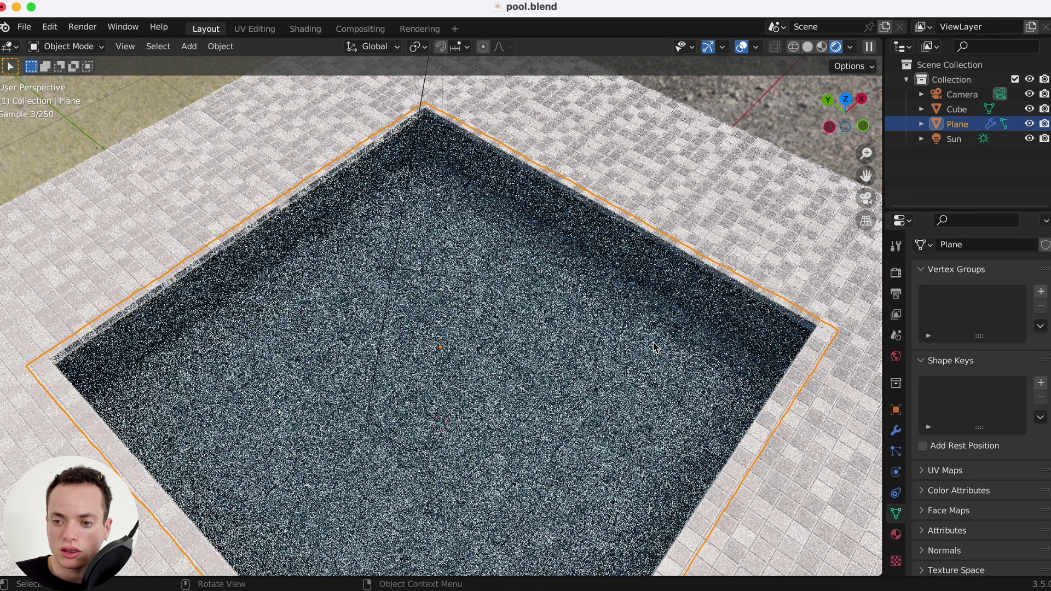
click(899, 414)
scroll(943, 481, down, 5)
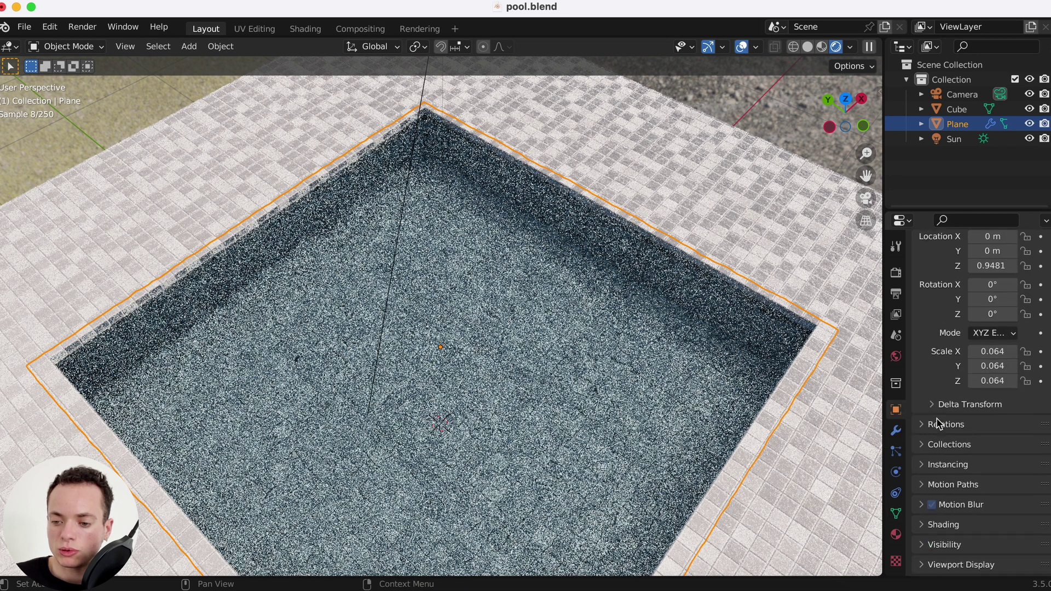
click(945, 506)
scroll(945, 510, down, 8)
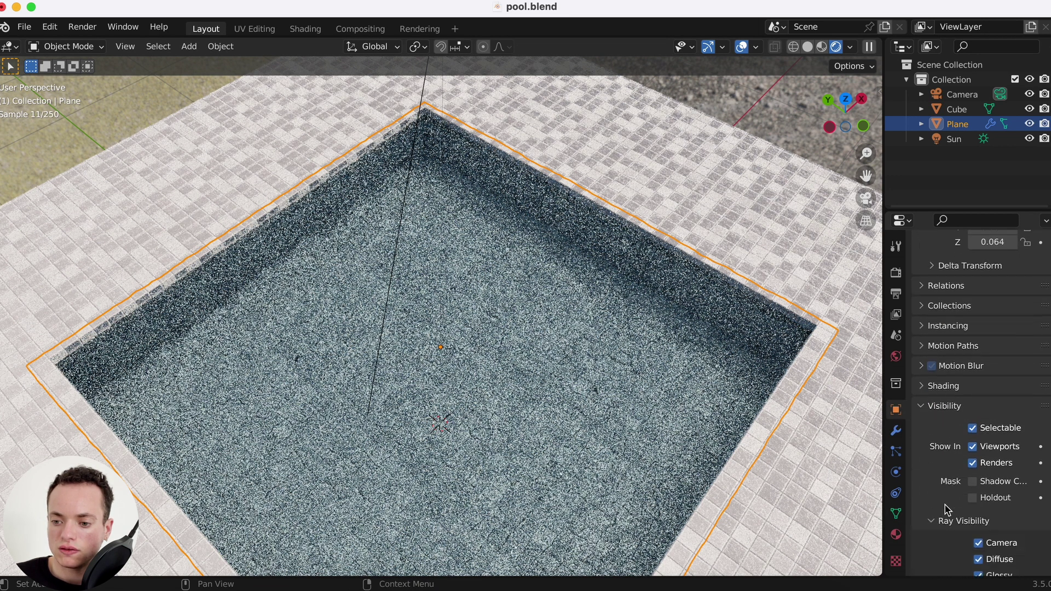
scroll(949, 488, down, 5)
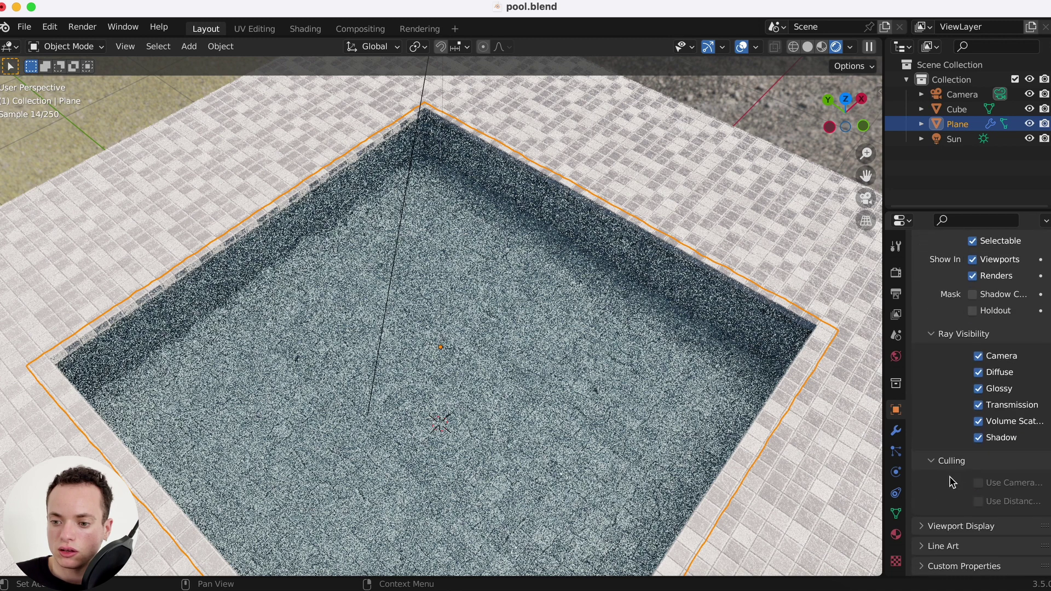
scroll(951, 438, up, 7)
click(925, 318)
scroll(953, 383, down, 3)
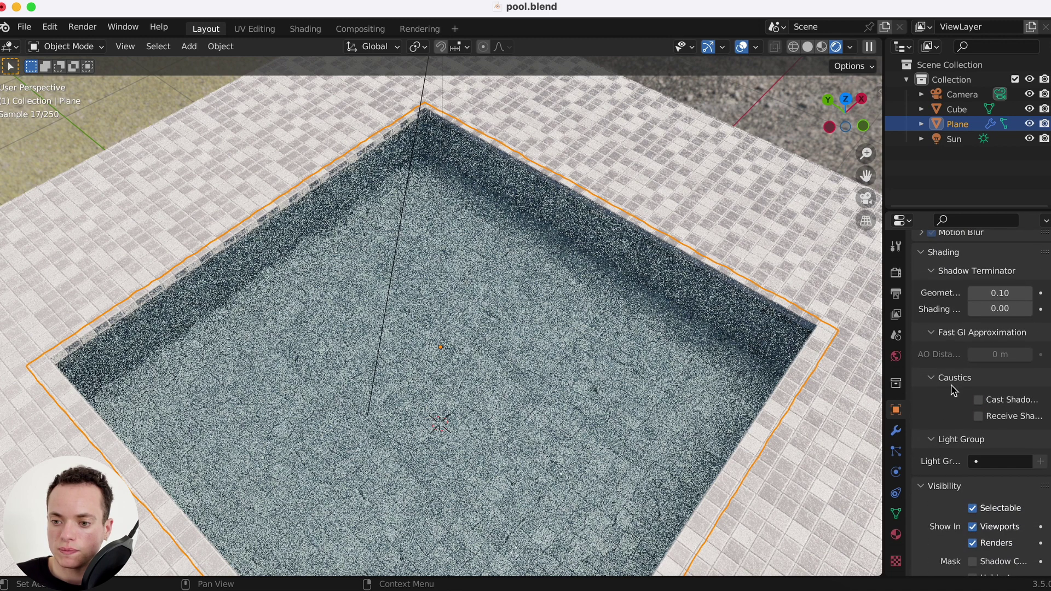
click(979, 401)
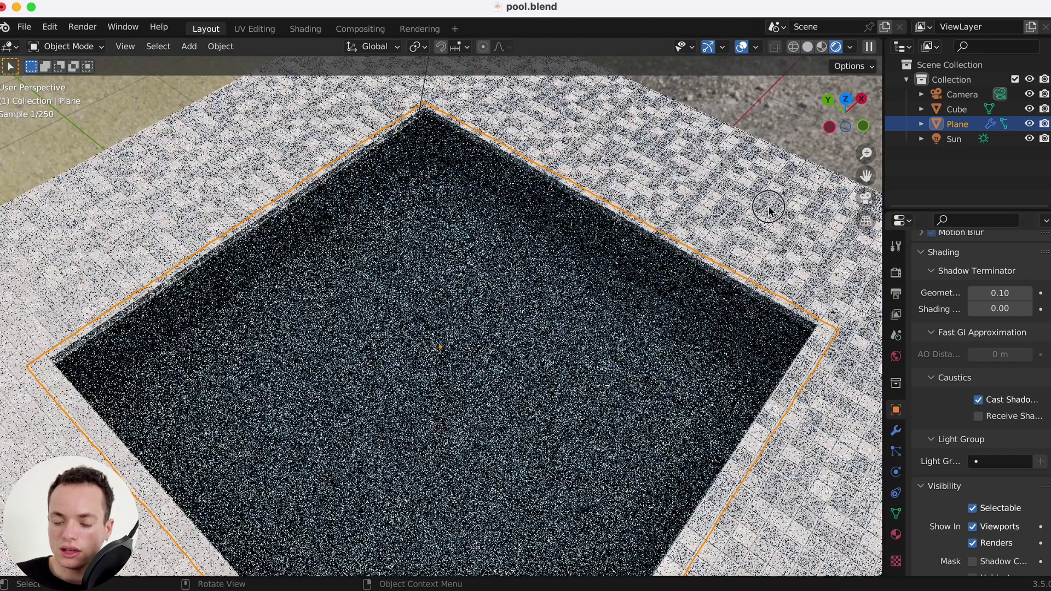
Step: Enable Receive Shadow Caustics for the tiled pool basin in its object shading settings
click(705, 164)
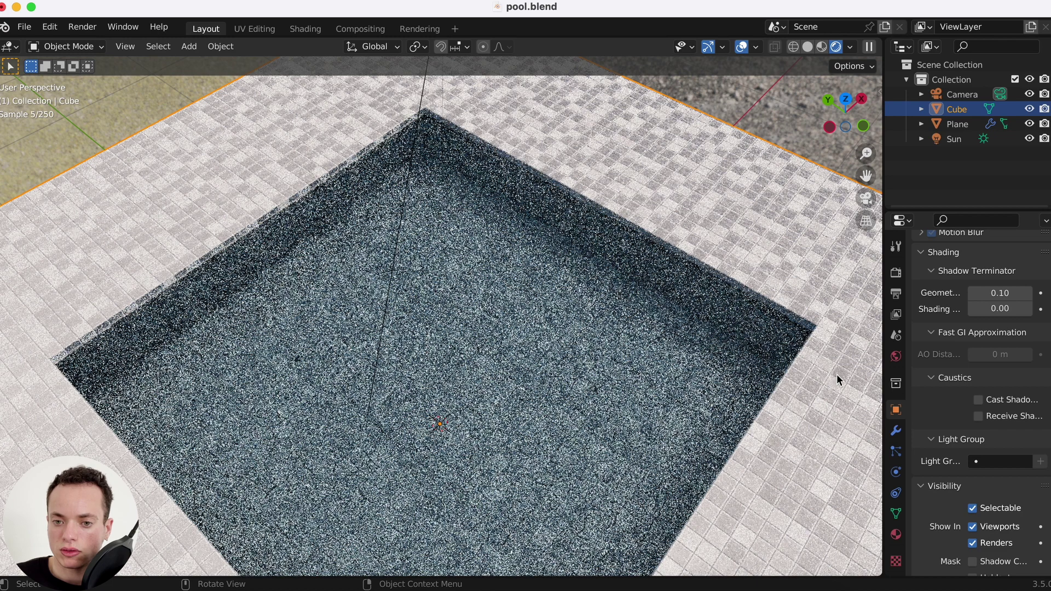
scroll(982, 487, down, 1)
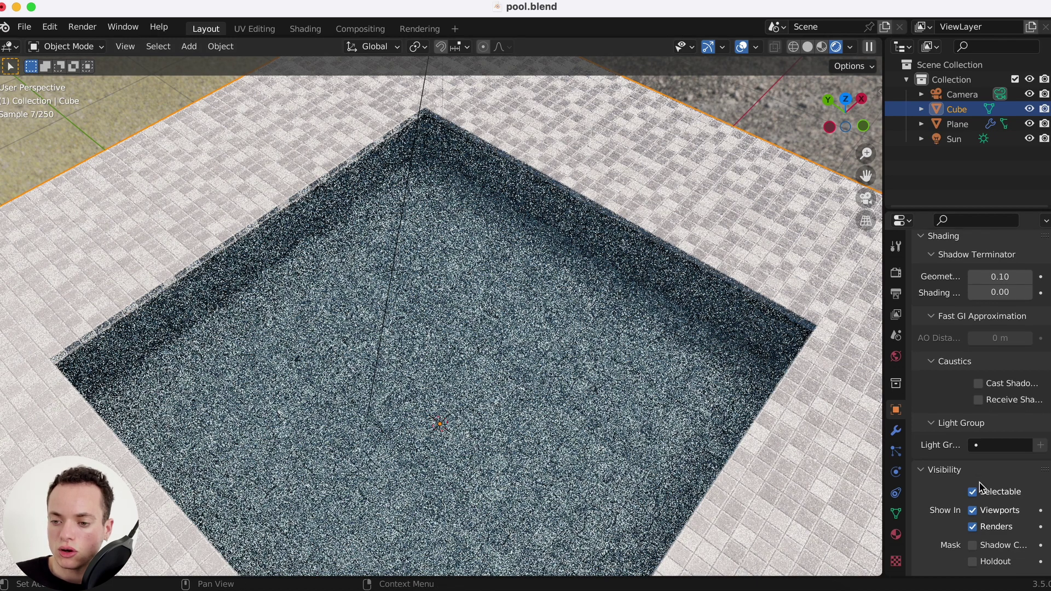
click(980, 402)
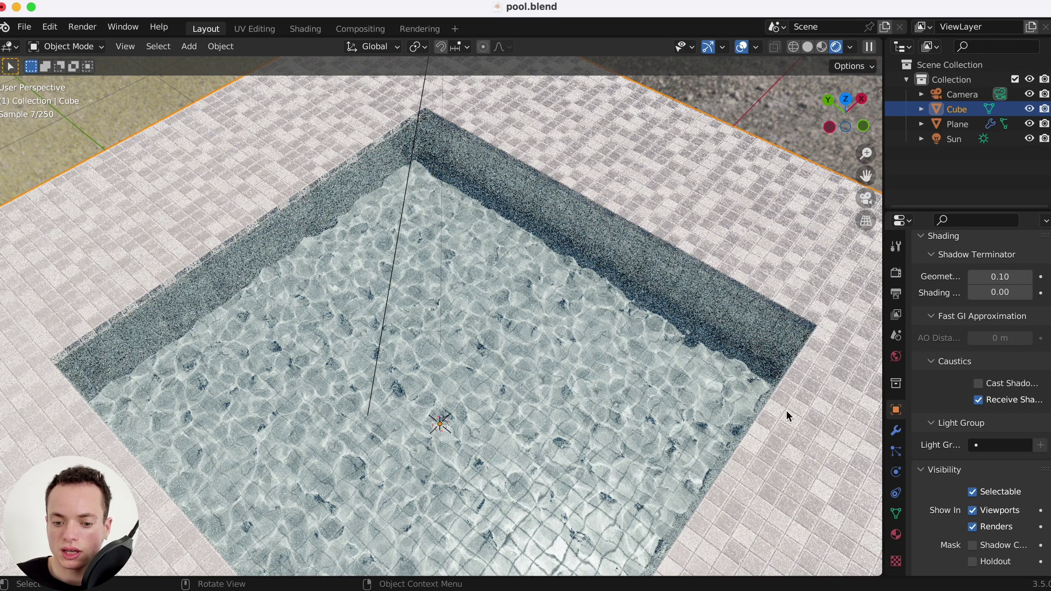
Step: Select the camera, frame the pool from a closer angle and align the active camera to that view
click(950, 97)
key(shift+a)
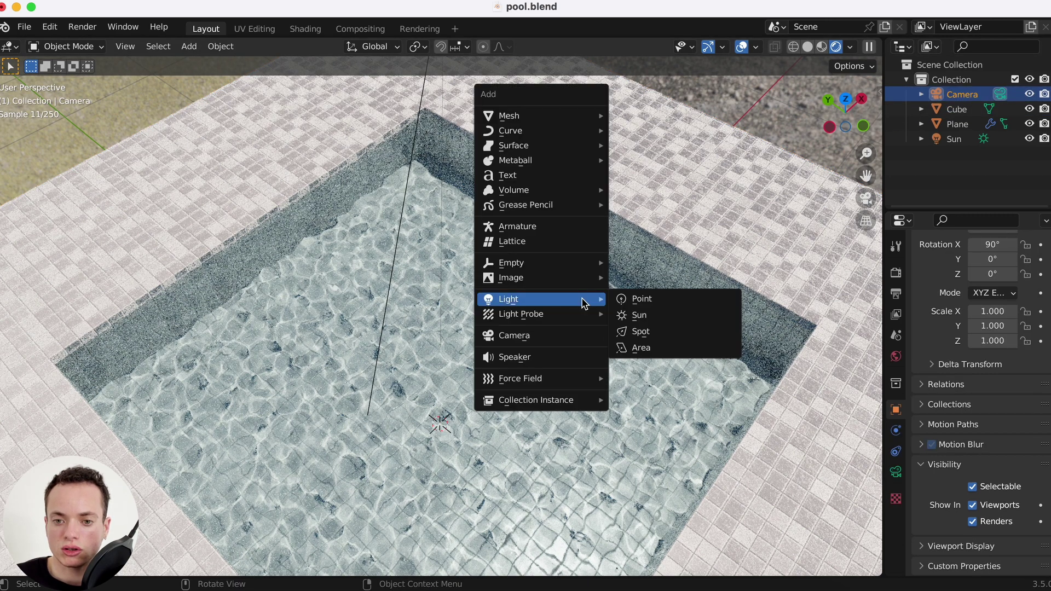
key(Escape)
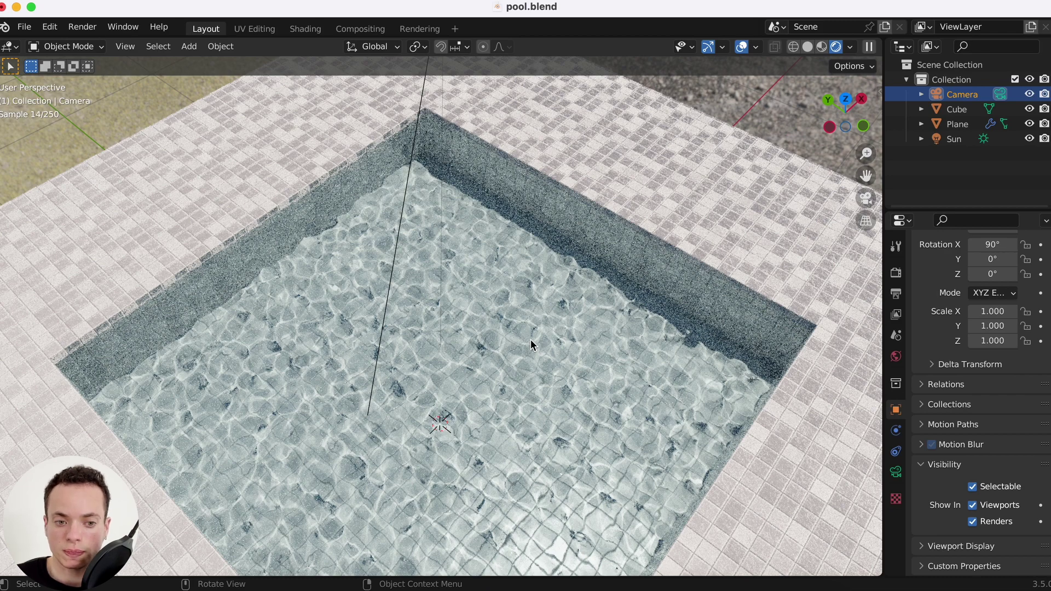
scroll(396, 308, up, 10)
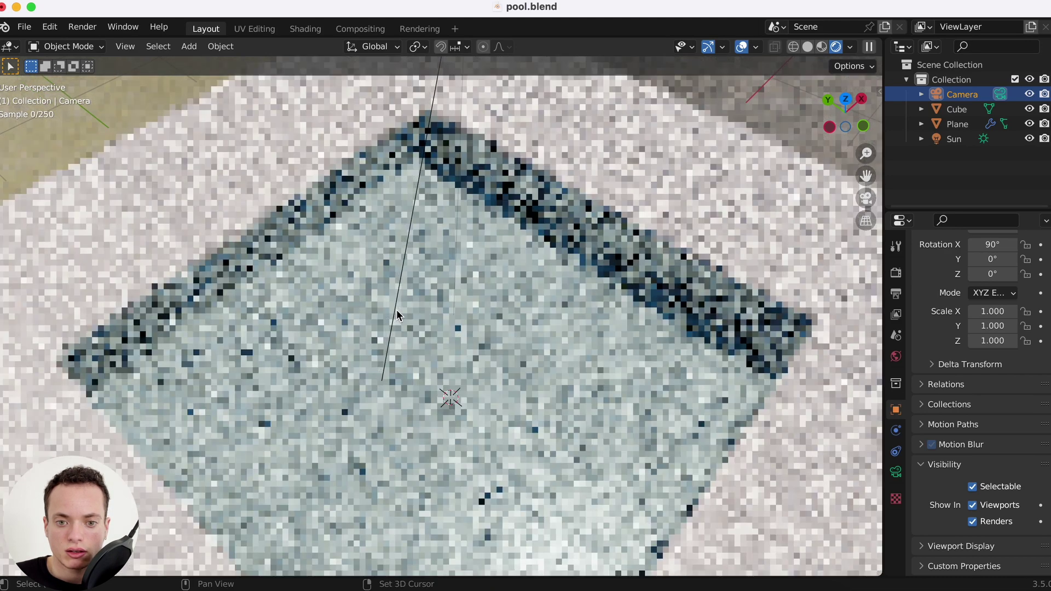
scroll(396, 309, down, 3)
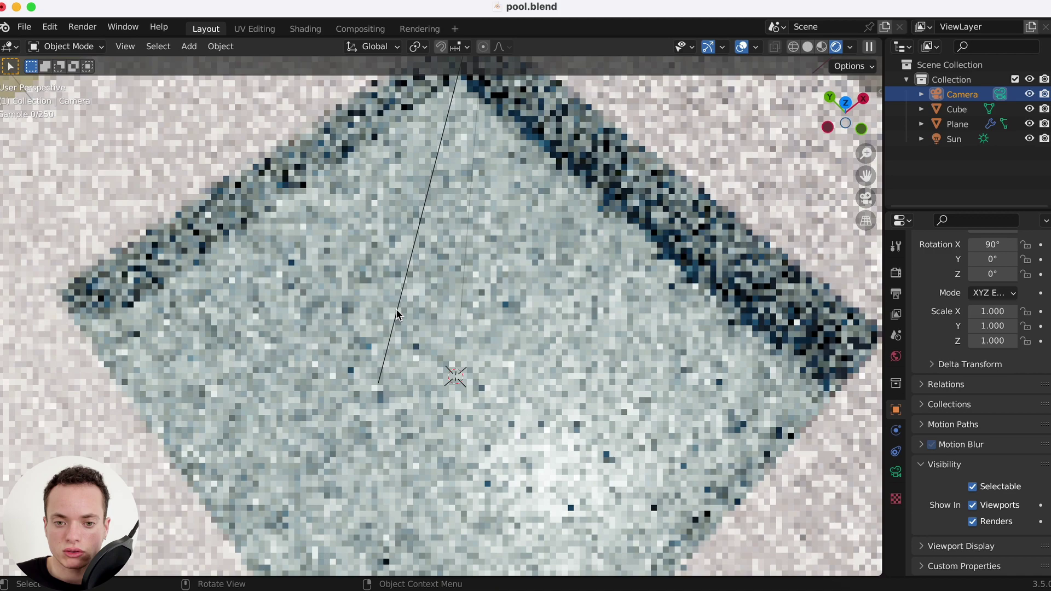
scroll(395, 309, up, 5)
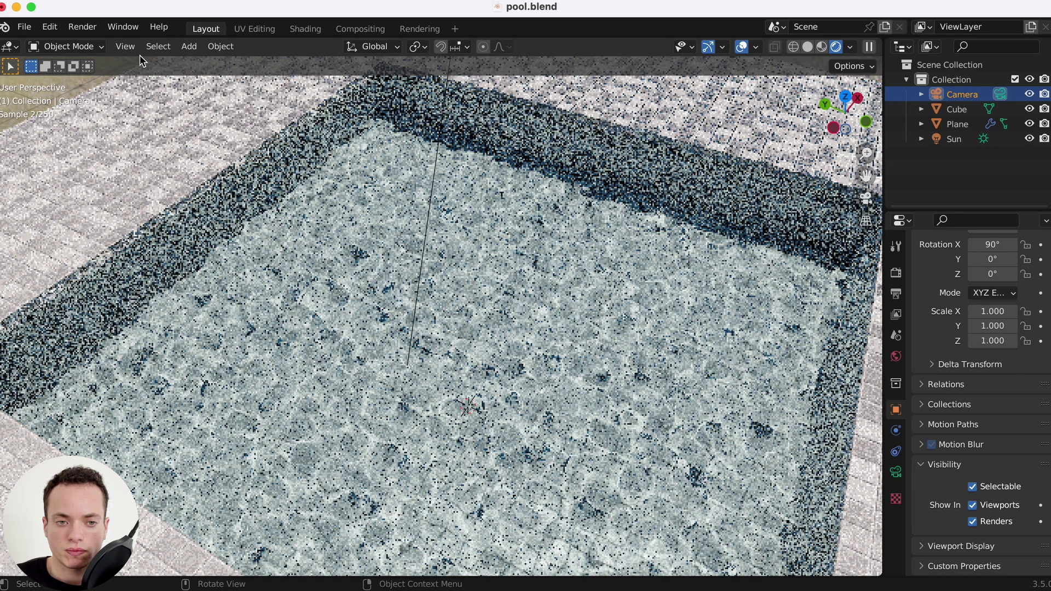
click(129, 48)
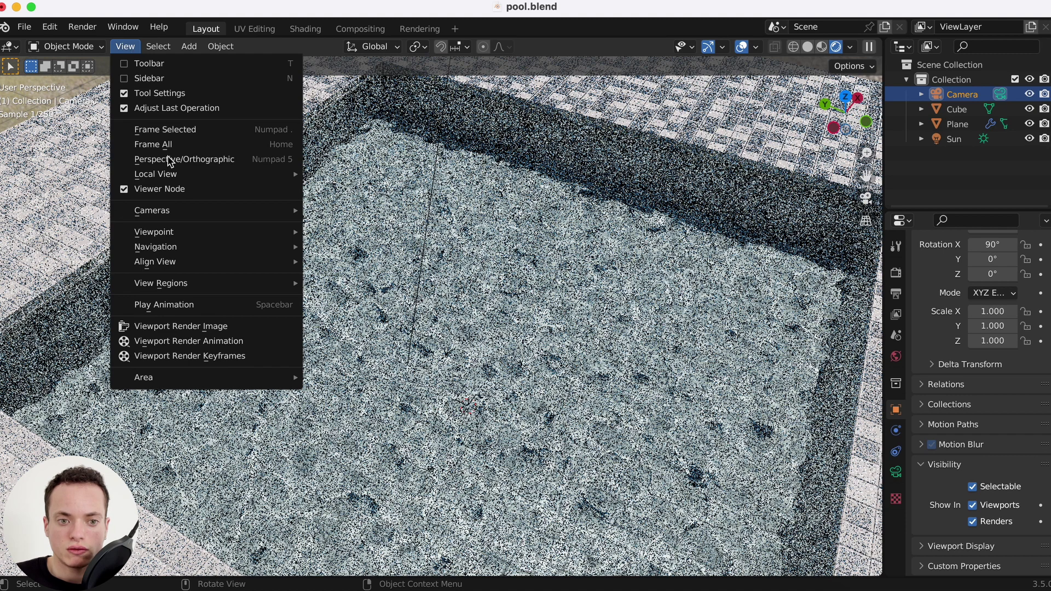
mouse_move(183, 261)
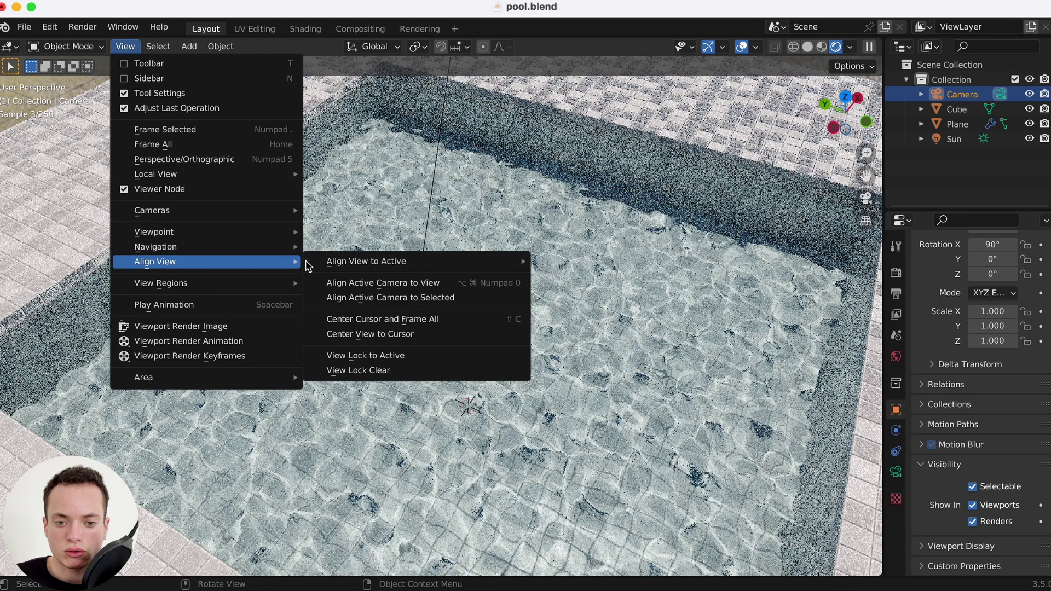
mouse_move(352, 268)
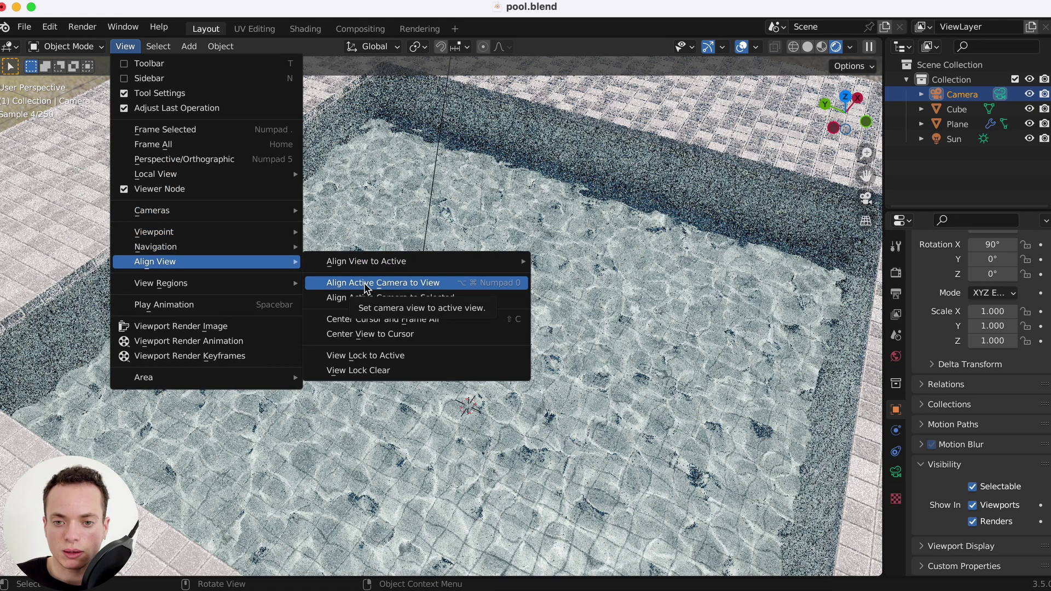
click(363, 283)
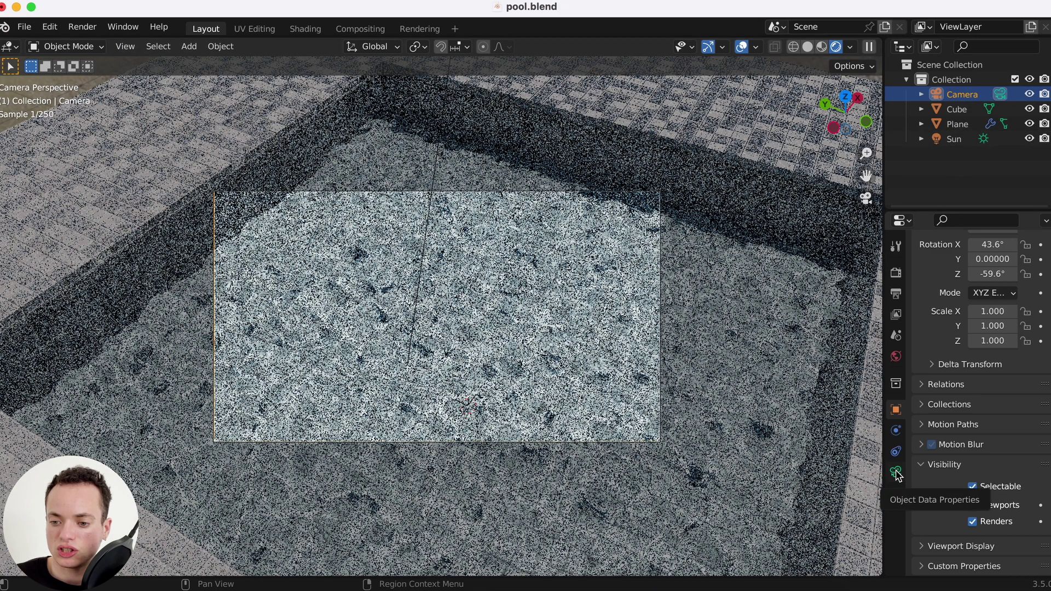
Step: Set the camera's focal length to 98 mm
click(896, 472)
scroll(937, 378, up, 5)
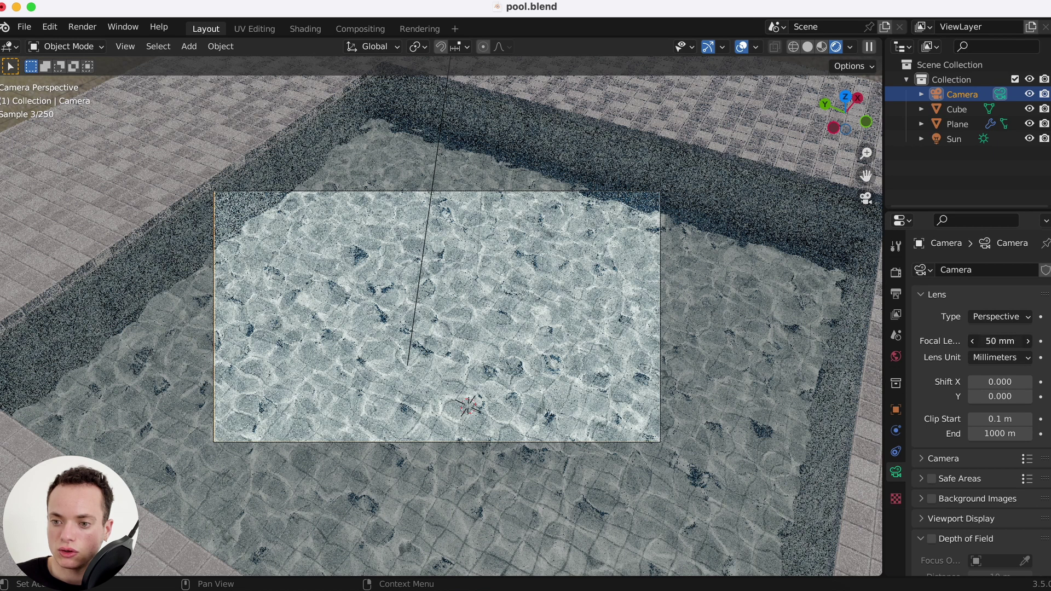
drag(1000, 340, 949, 340)
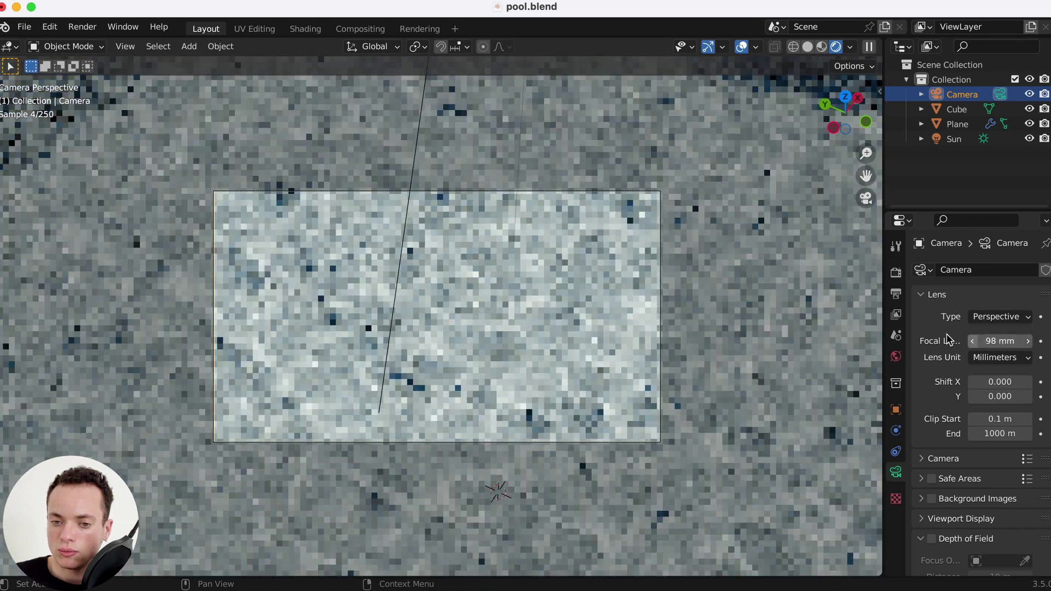
Step: Move the camera back about 6 m along its local Z axis and lower it slightly along global Z
key(g)
key(z)
key(z)
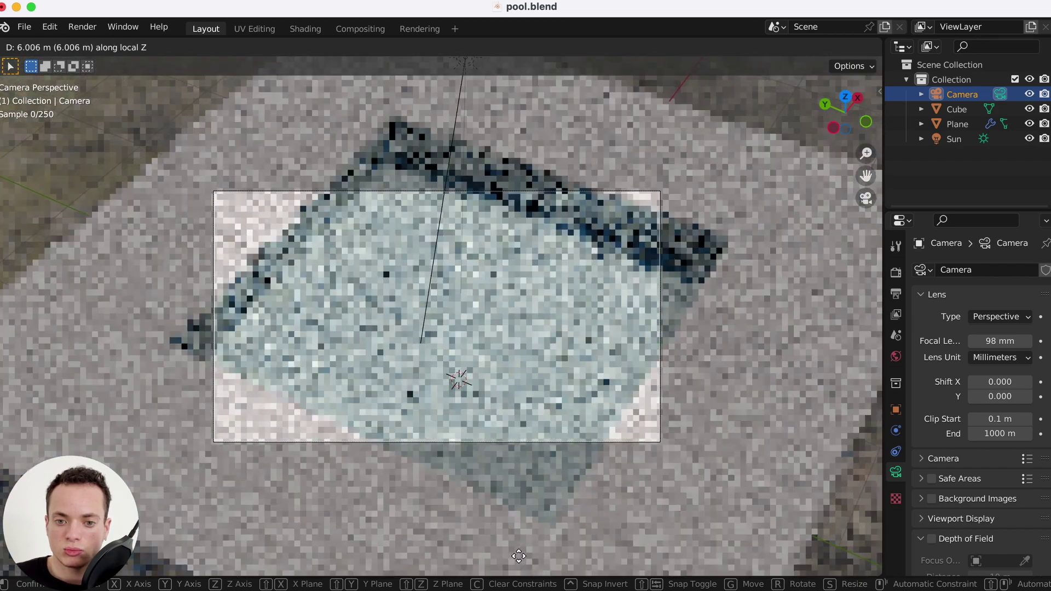
key(z)
key(z)
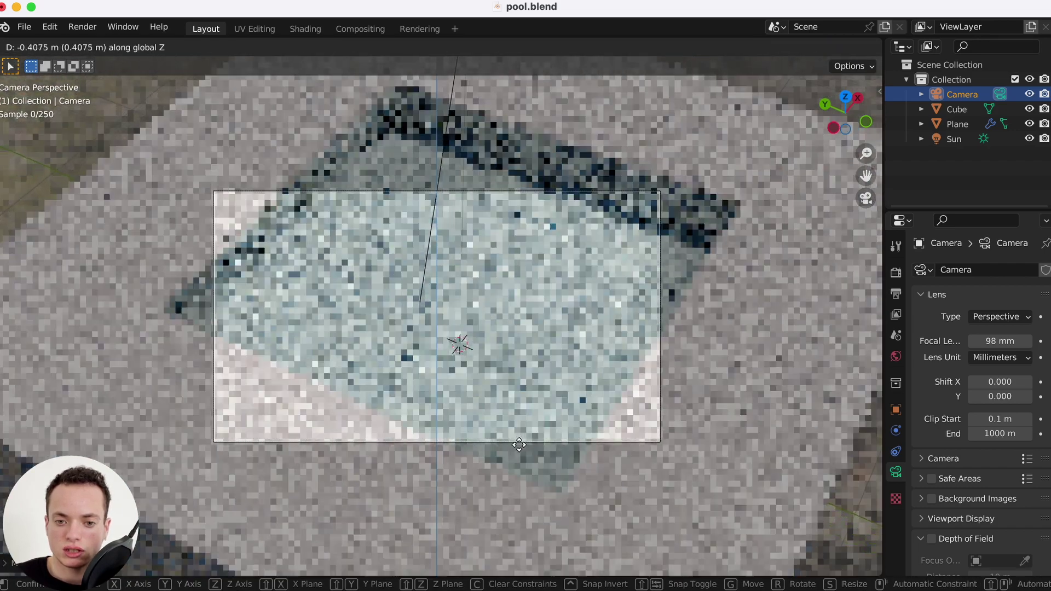
click(521, 478)
Step: Rotate the camera about 5.4° around its local X axis to reframe the pool
key(r)
key(x)
key(x)
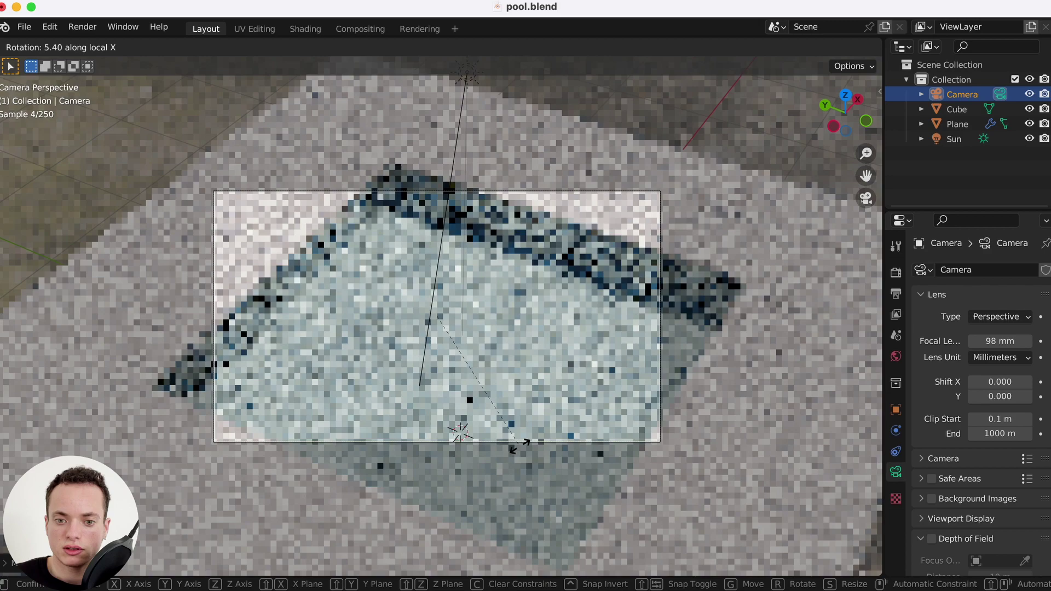
click(520, 446)
scroll(515, 327, up, 1)
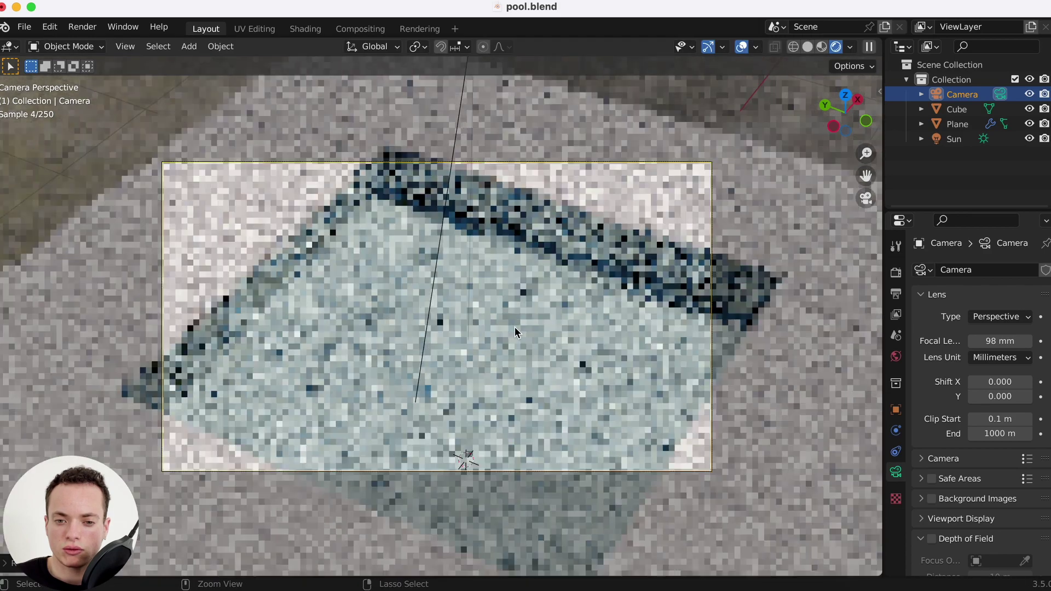
scroll(515, 327, up, 1)
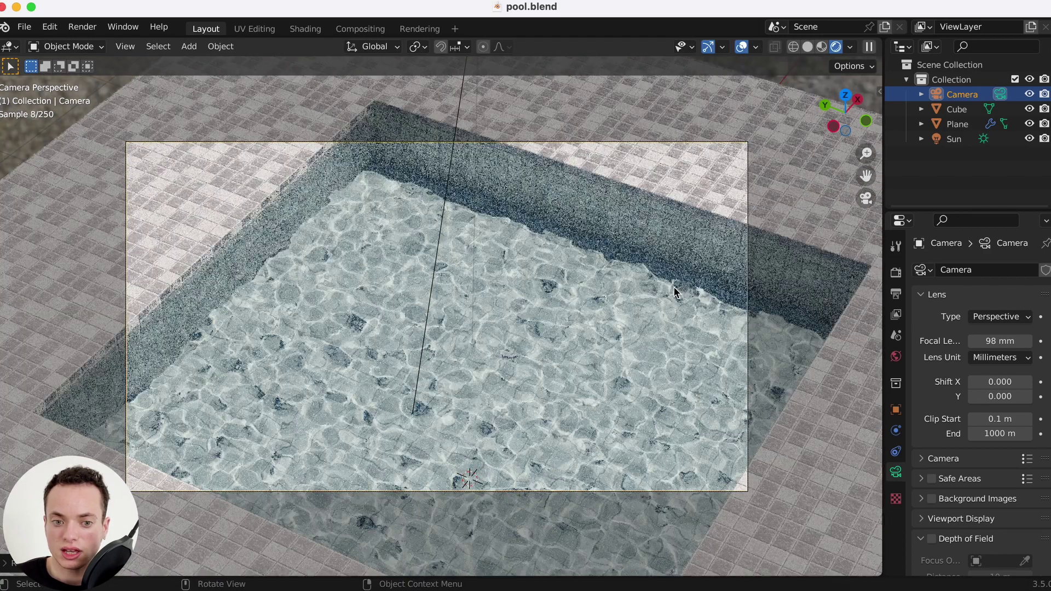
Step: Set the color management Look to Medium High Contrast and render the image
click(895, 274)
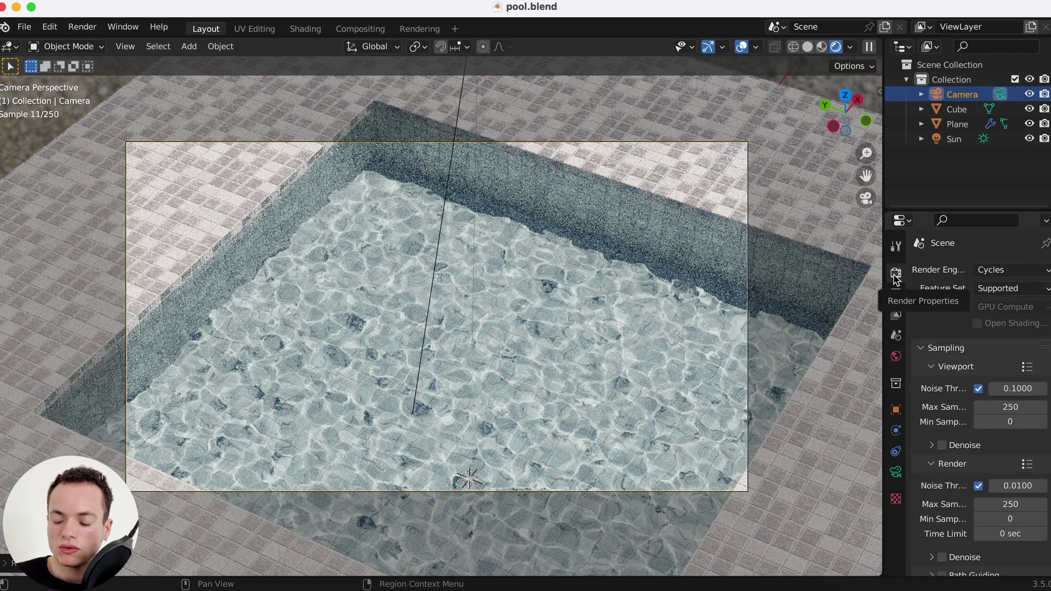
scroll(953, 392, down, 2)
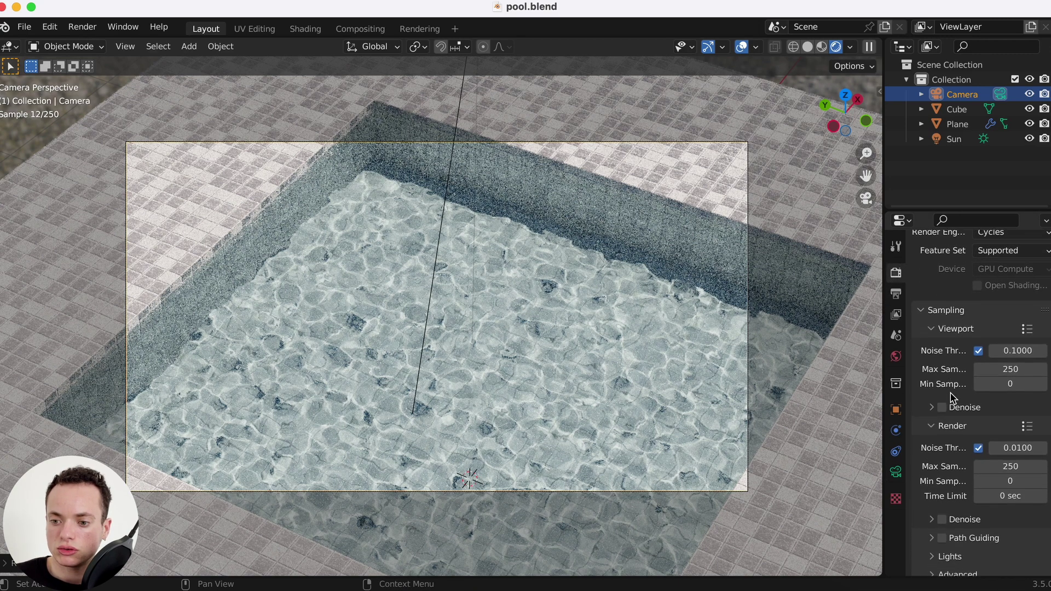
scroll(953, 441, down, 3)
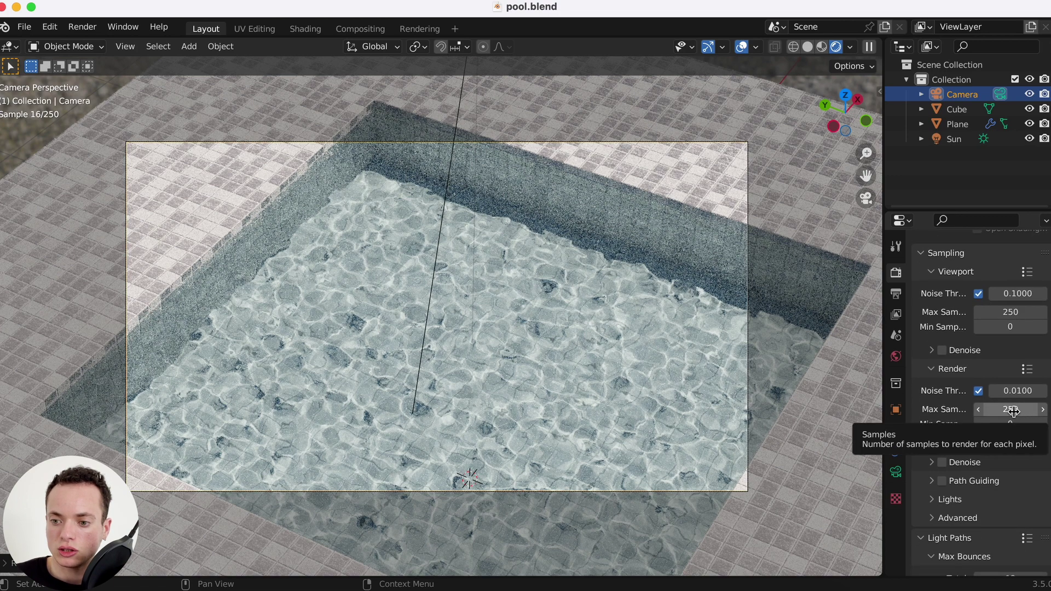
scroll(996, 500, down, 10)
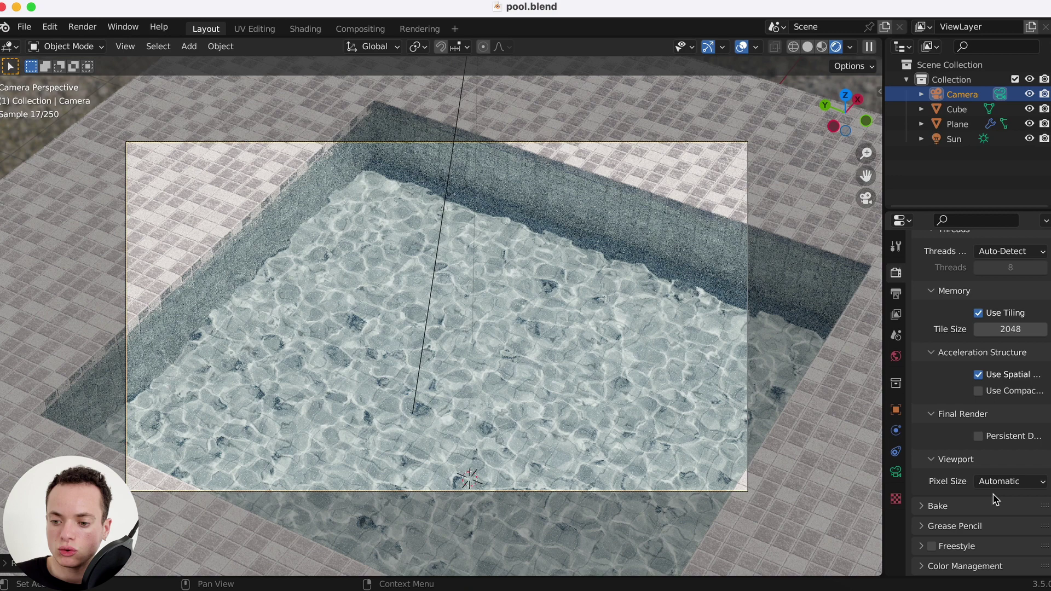
click(920, 568)
scroll(948, 534, down, 6)
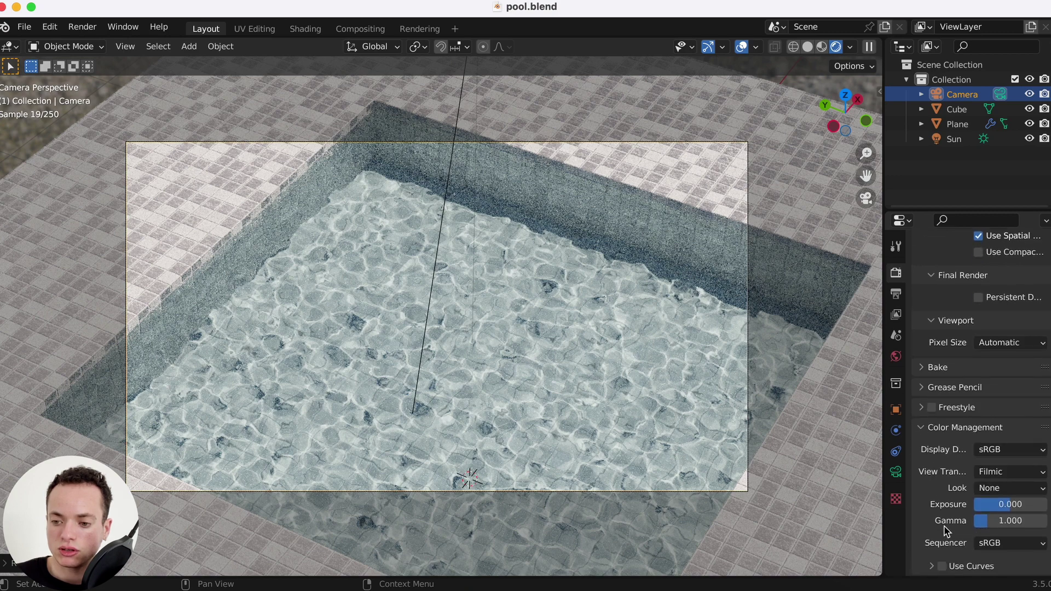
click(996, 489)
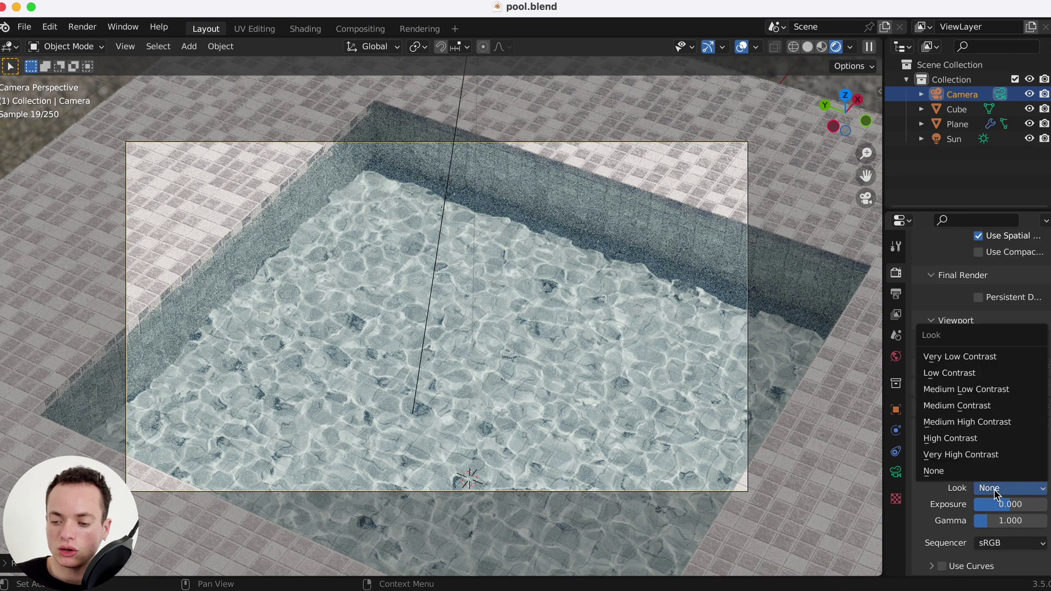
click(977, 423)
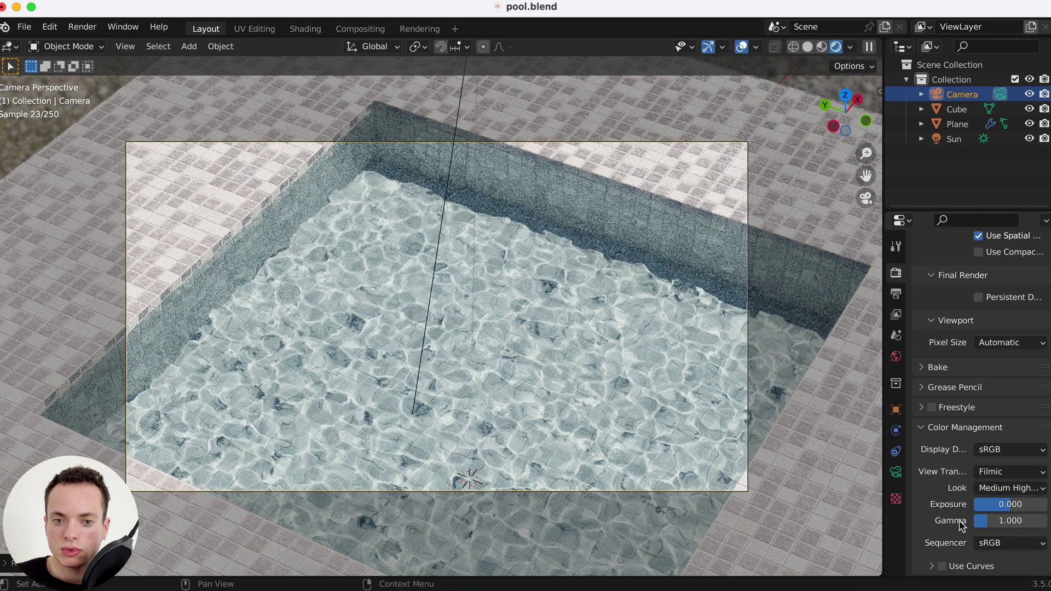
click(82, 27)
click(91, 47)
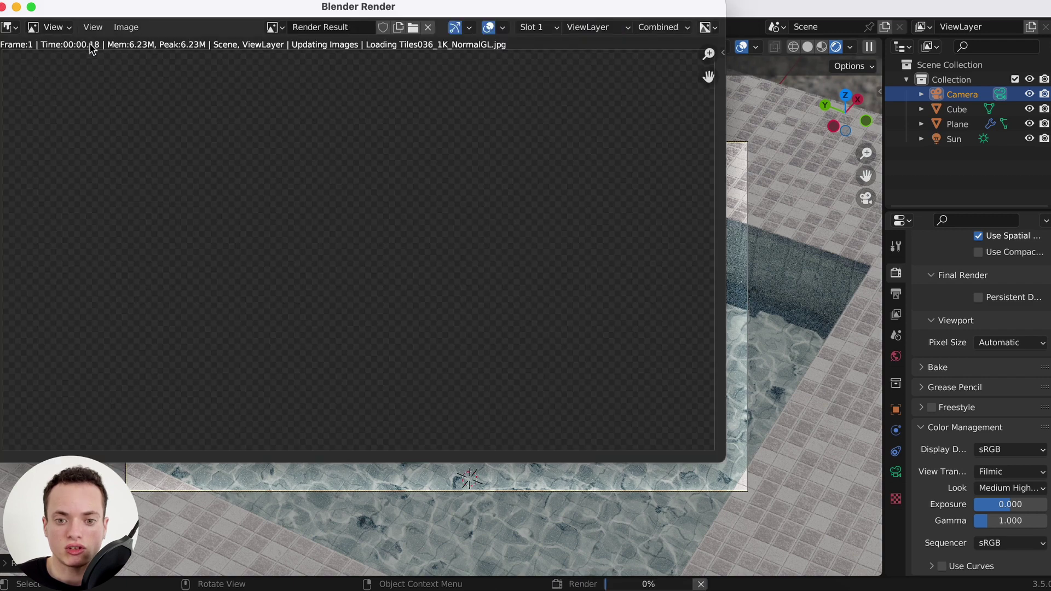